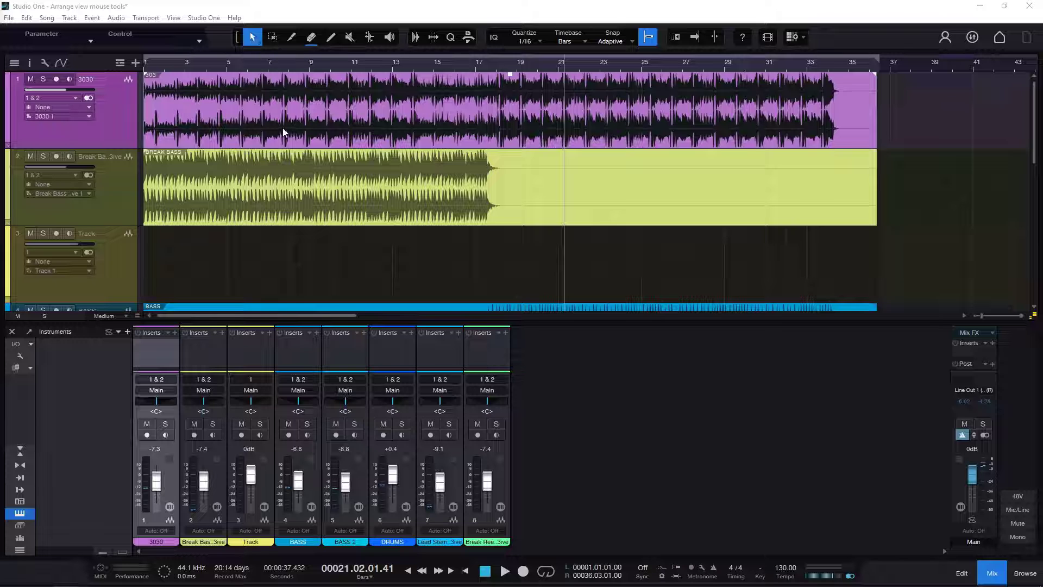
- Try moving the 303 event about three bars later and deleting it, undoing each change
{"action": "left_click_drag", "start_coordinate": [283, 129], "coordinate": [348, 124]}
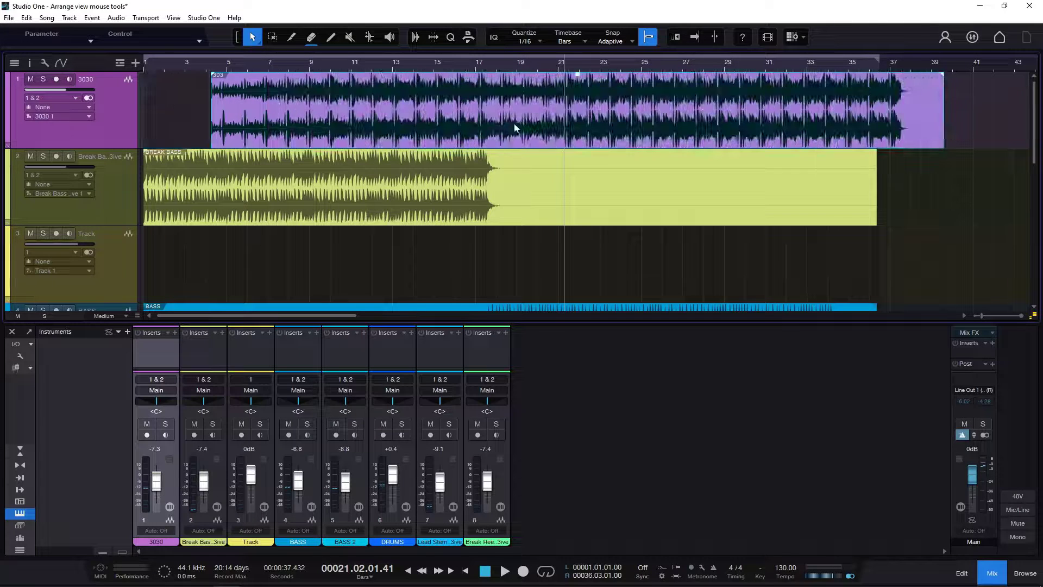
{"action": "key", "text": "ctrl+z"}
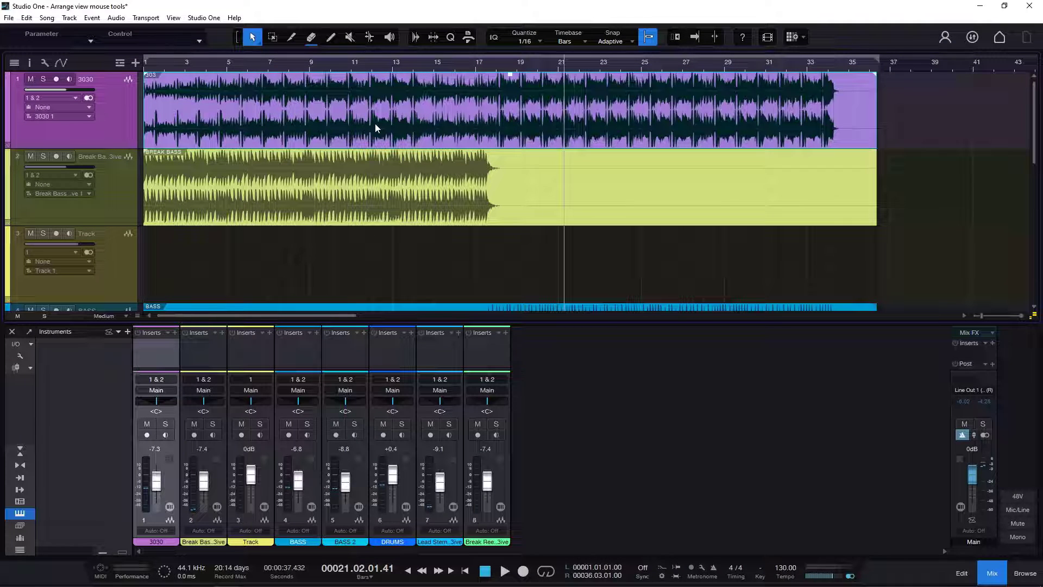
{"action": "key", "text": "Delete"}
{"action": "key", "text": "ctrl+z"}
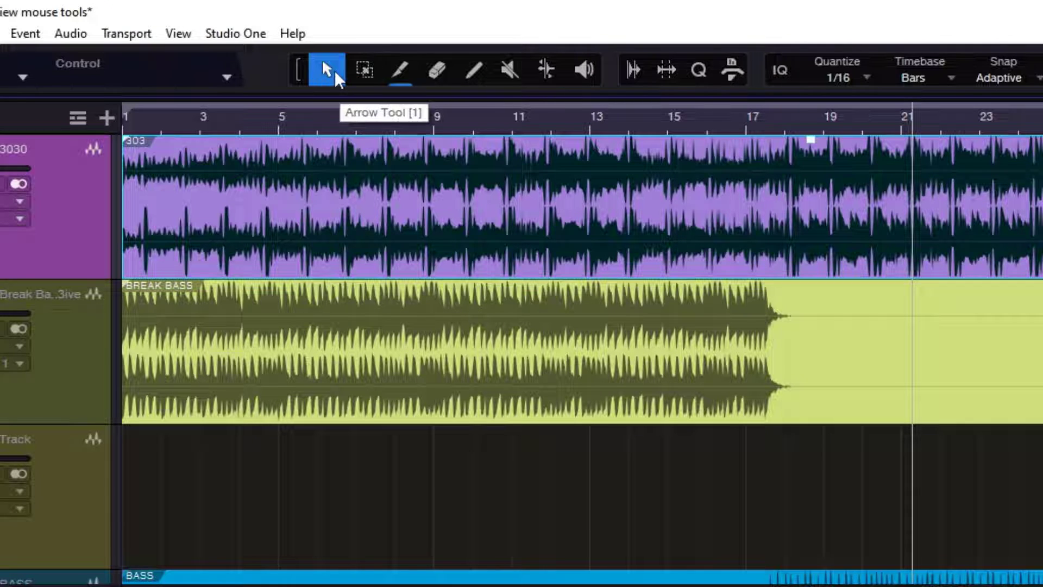
- Switch through the Range, Split, Eraser, Paint, Mute, Bend and Listen tools, and return to the Arrow Tool
{"action": "key", "text": "2"}
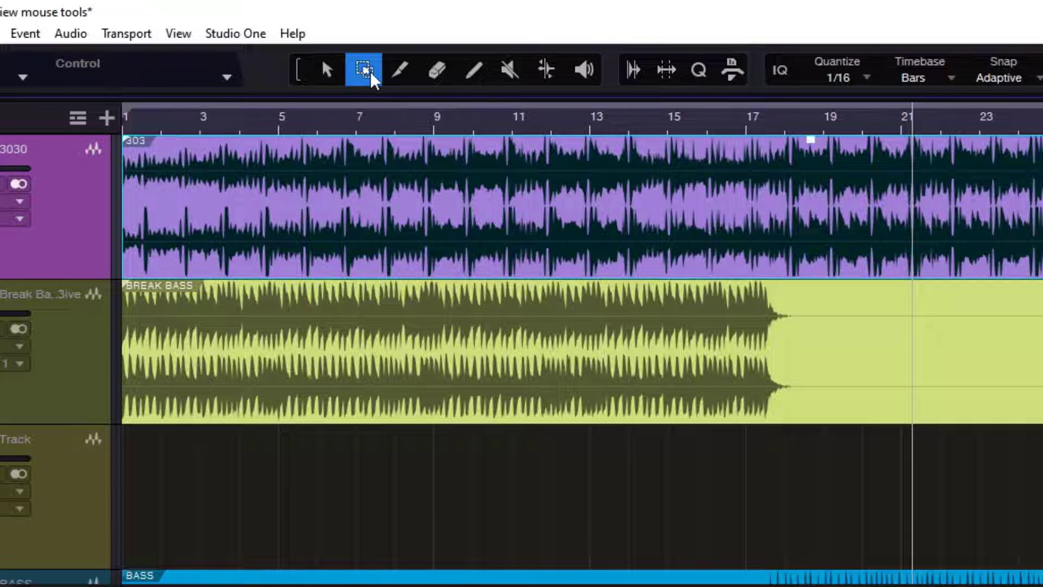
{"action": "key", "text": "3"}
{"action": "key", "text": "4"}
{"action": "key", "text": "5"}
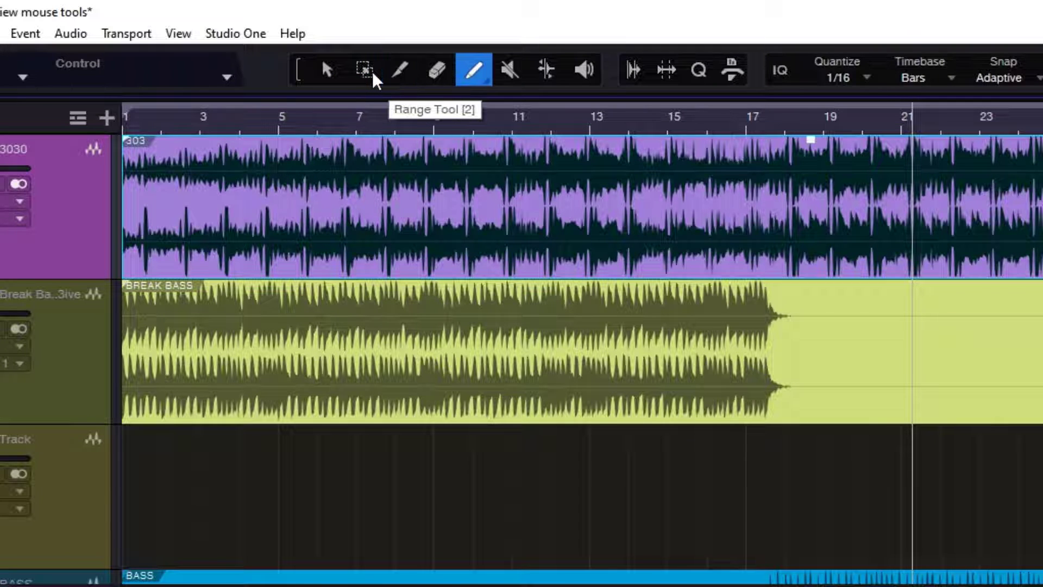
{"action": "key", "text": "6"}
{"action": "key", "text": "7"}
{"action": "key", "text": "8"}
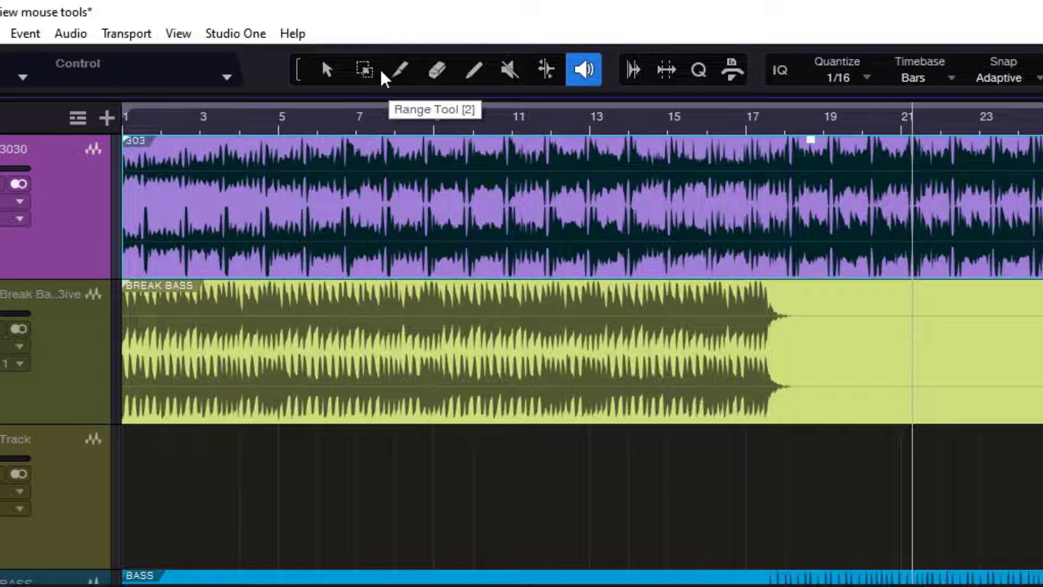
{"action": "key", "text": "3"}
{"action": "key", "text": "5"}
{"action": "key", "text": "7"}
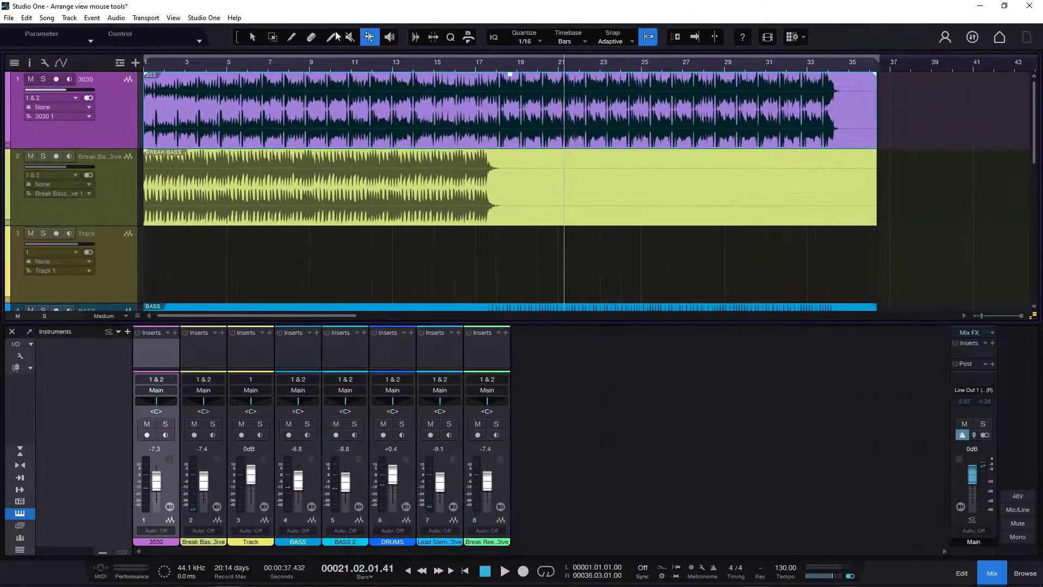
{"action": "key", "text": "1"}
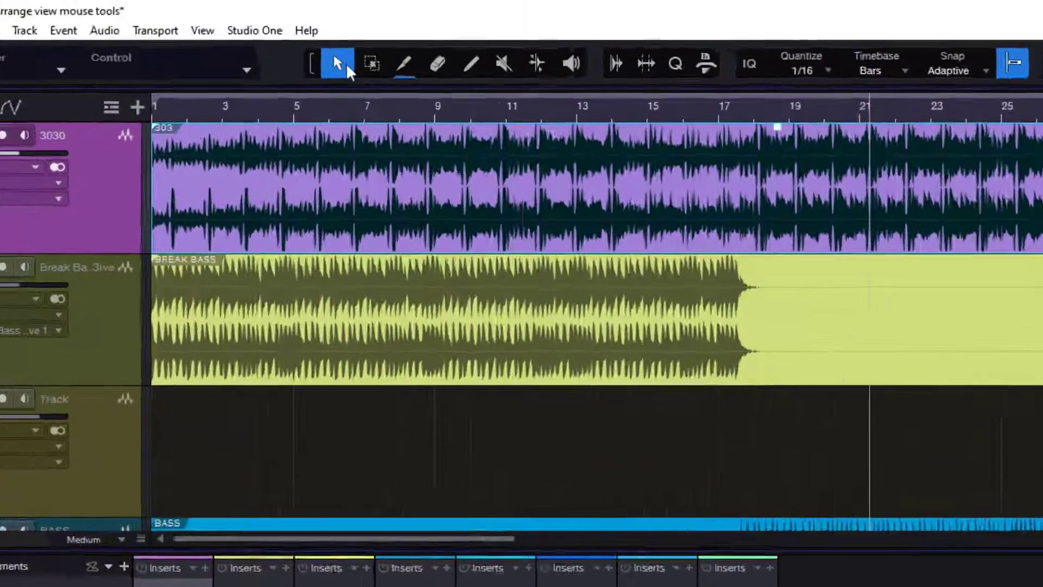
- Look over the Arrow Tool's alternative tool choices and increase the height of the tracks in the arrangement
{"action": "right_click", "coordinate": [256, 37]}
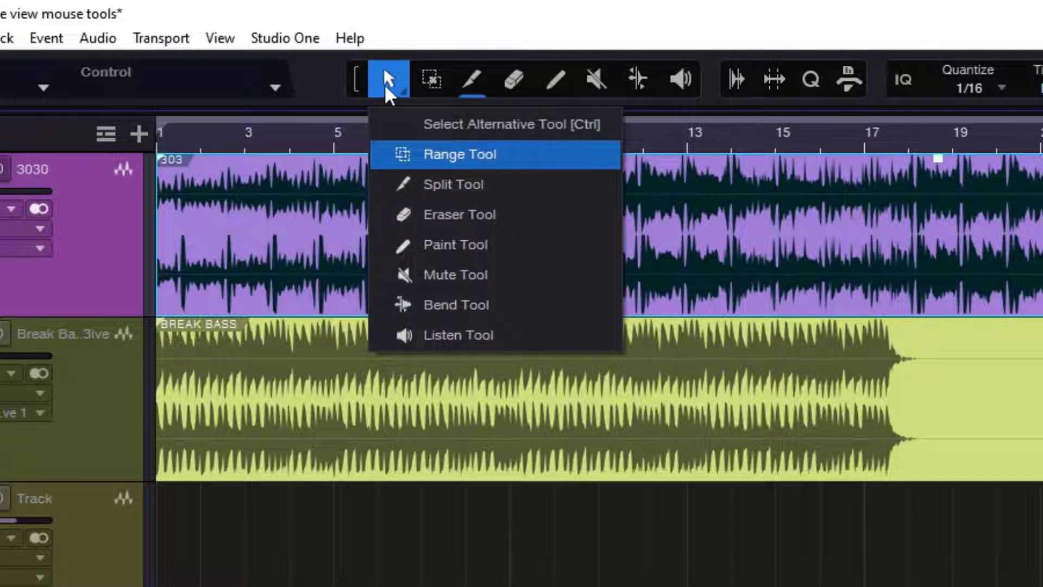
{"action": "left_click", "coordinate": [456, 22]}
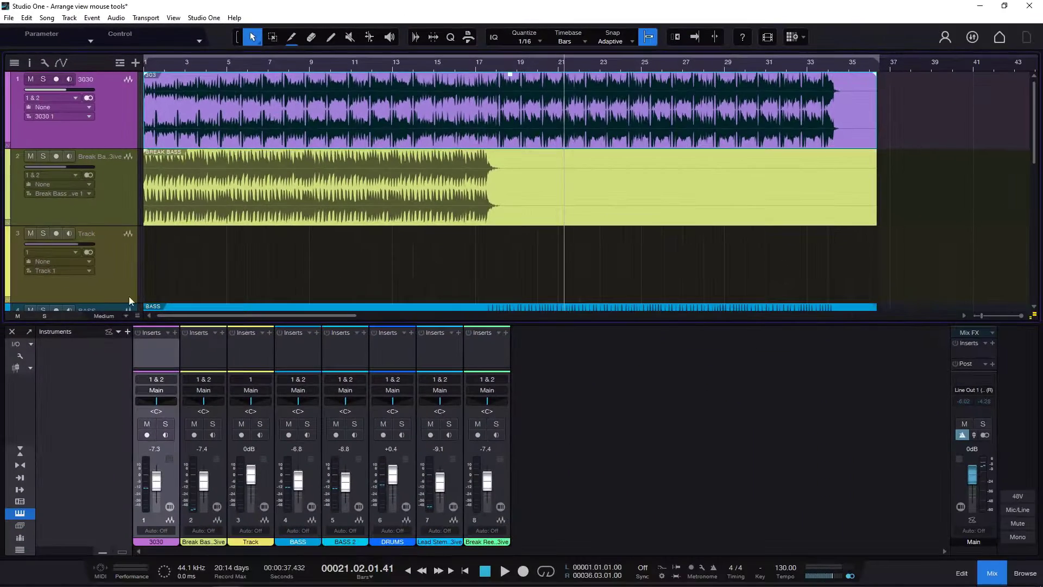
{"action": "left_click_drag", "start_coordinate": [139, 317], "coordinate": [138, 356]}
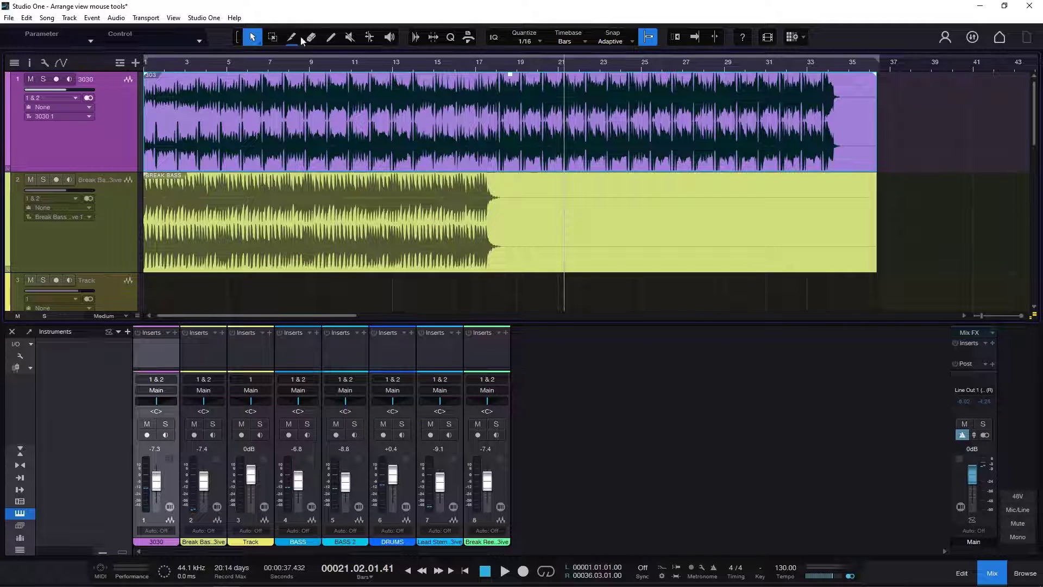
- Split the 303 event near bars 15 and 22 using the Split Tool as the Arrow Tool's alternative, and undo both cuts
{"action": "left_click", "coordinate": [257, 42]}
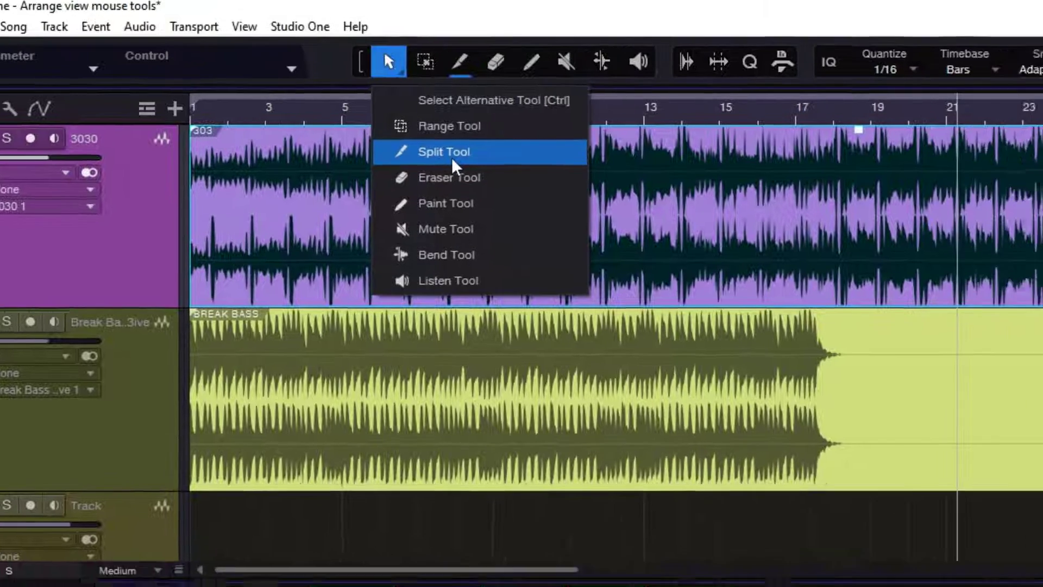
{"action": "left_click", "coordinate": [538, 166]}
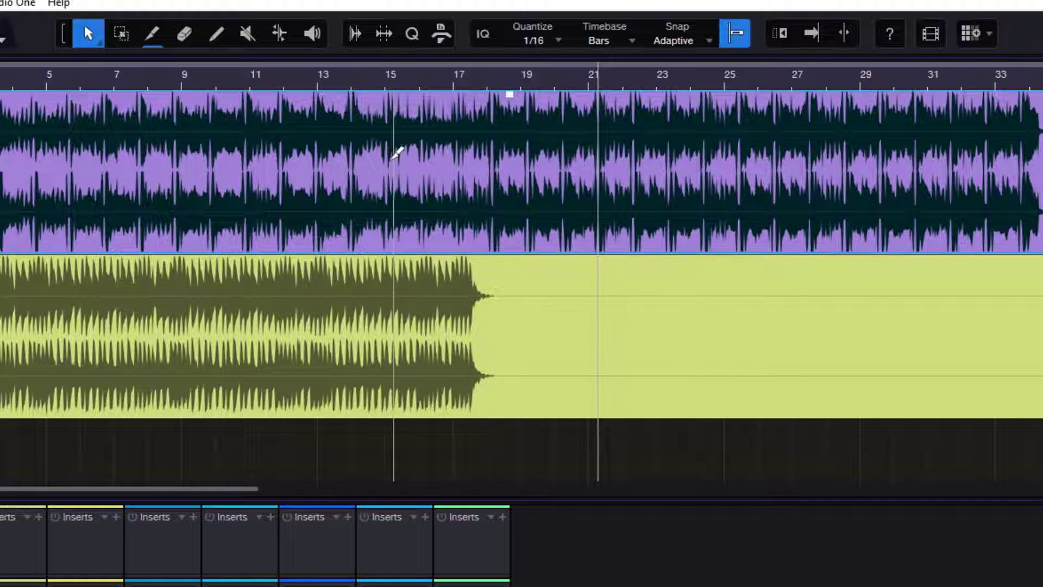
{"action": "left_click", "coordinate": [395, 157], "text": "alt"}
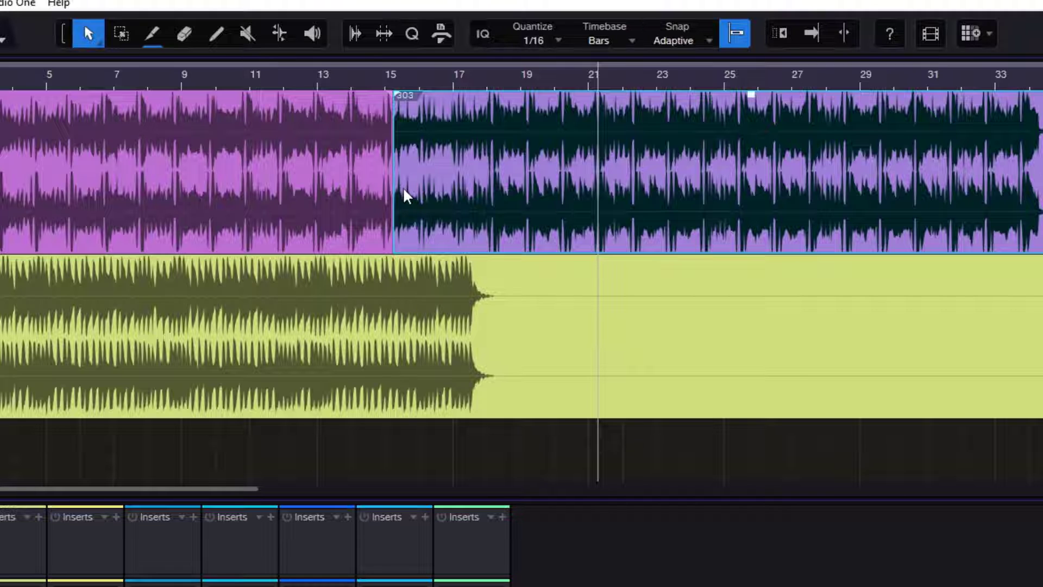
{"action": "left_click", "coordinate": [630, 171], "text": "alt"}
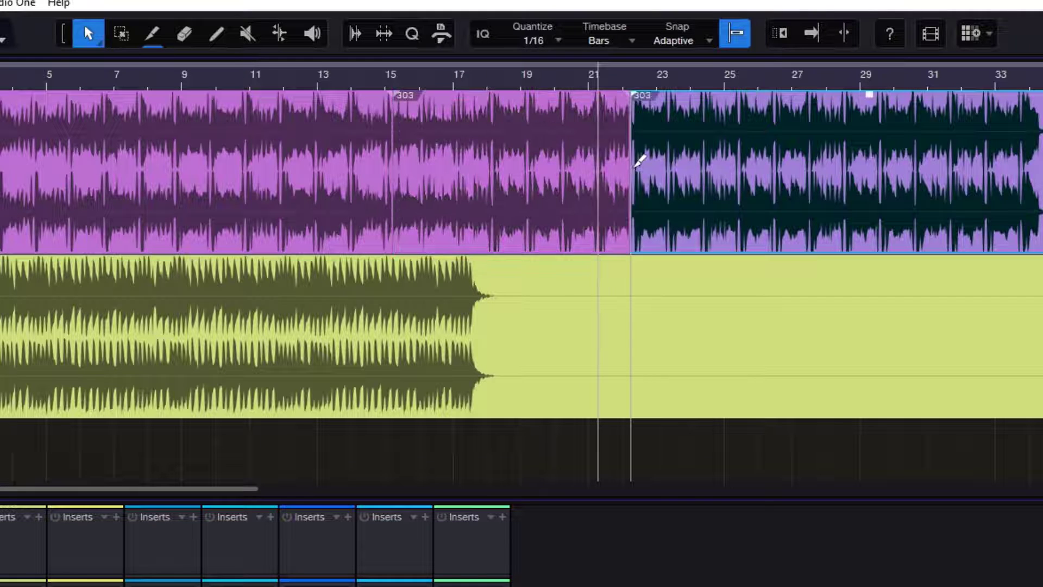
{"action": "left_click", "coordinate": [552, 157]}
{"action": "key", "text": "ctrl+z"}
{"action": "key", "text": "ctrl+z"}
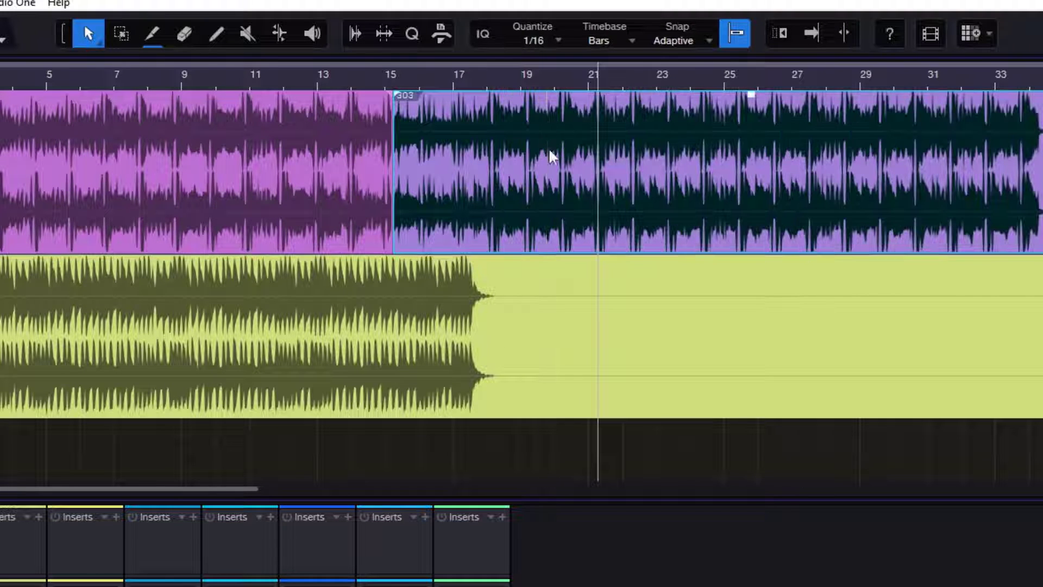
- Try the Paint, Mute, Eraser and Split tools in turn as the Arrow Tool's alternative tool
{"action": "left_click", "coordinate": [98, 35]}
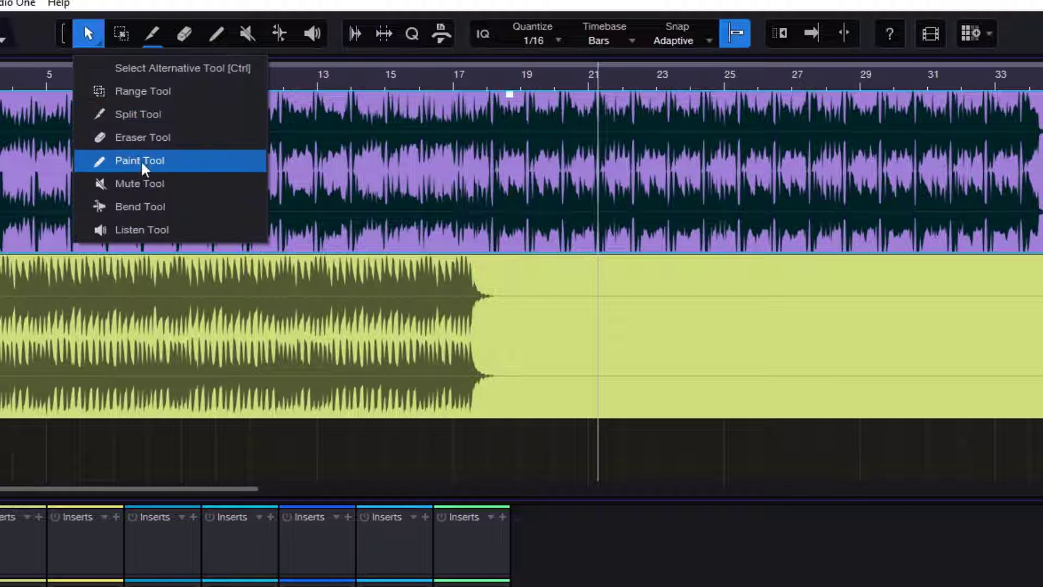
{"action": "left_click", "coordinate": [141, 161]}
{"action": "left_click", "coordinate": [96, 40]}
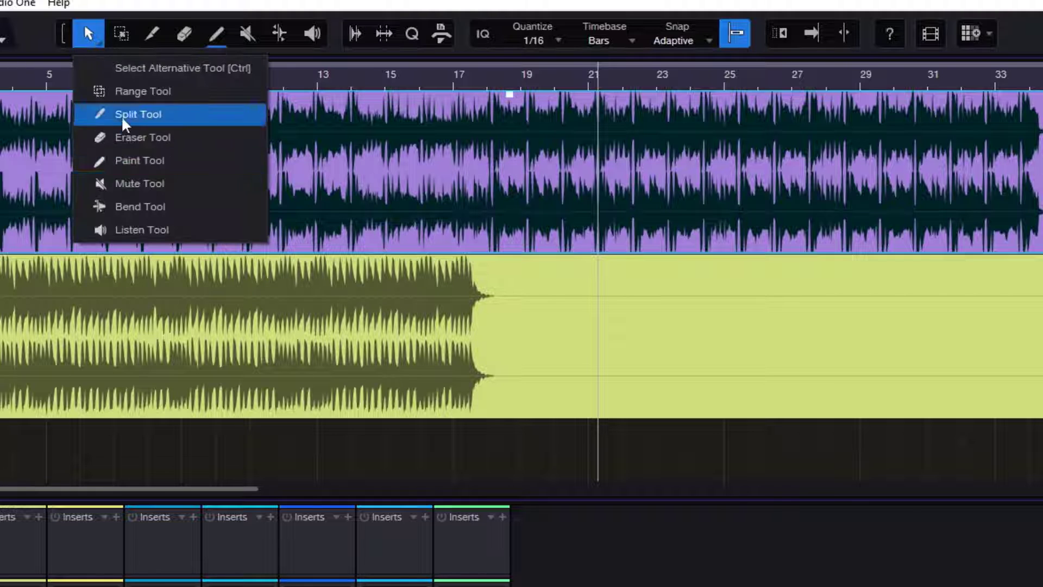
{"action": "left_click", "coordinate": [137, 184]}
{"action": "left_click", "coordinate": [93, 36]}
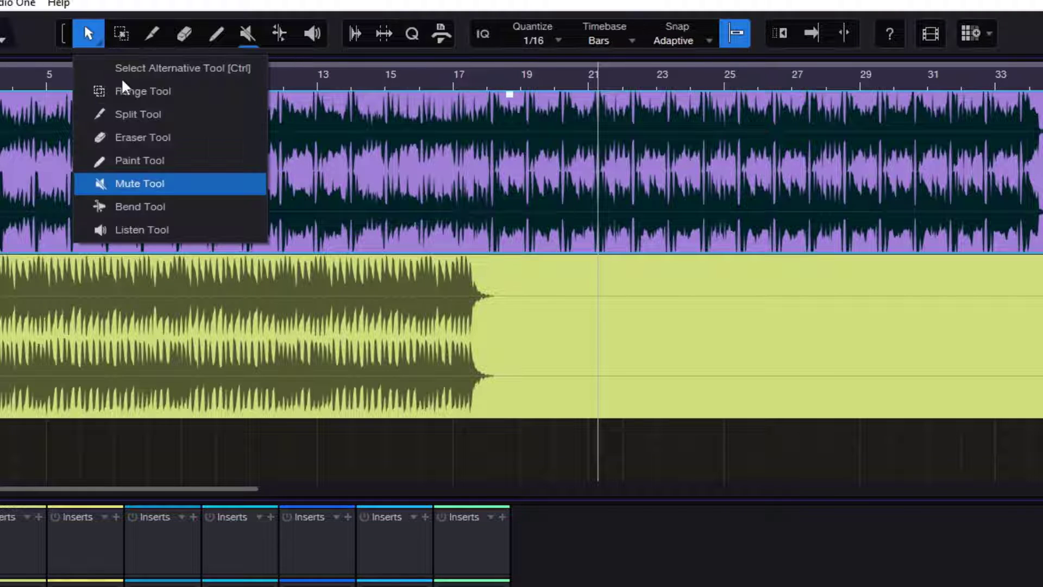
{"action": "left_click", "coordinate": [142, 137]}
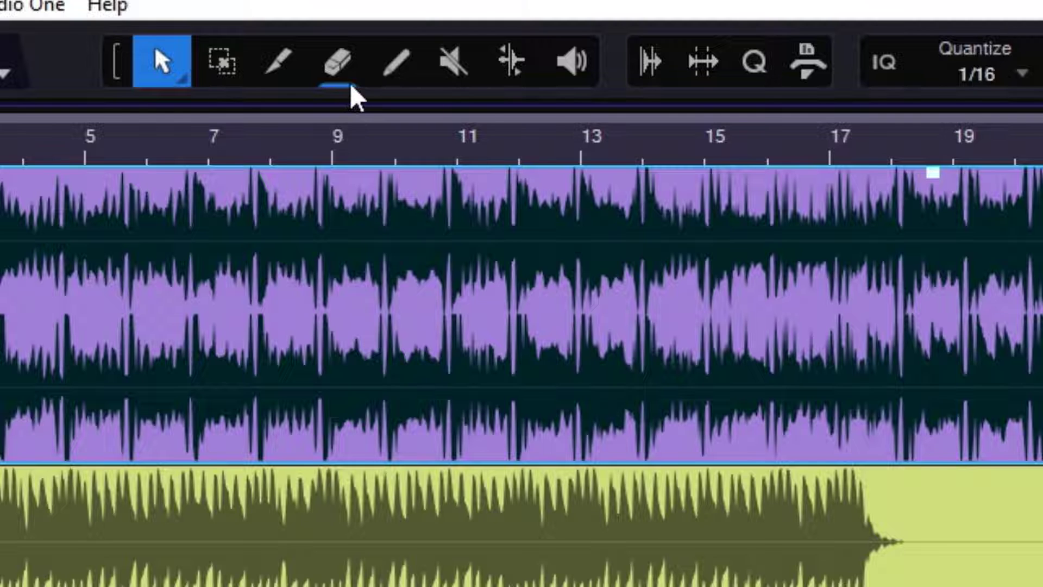
{"action": "left_click", "coordinate": [150, 82]}
{"action": "left_click", "coordinate": [234, 209]}
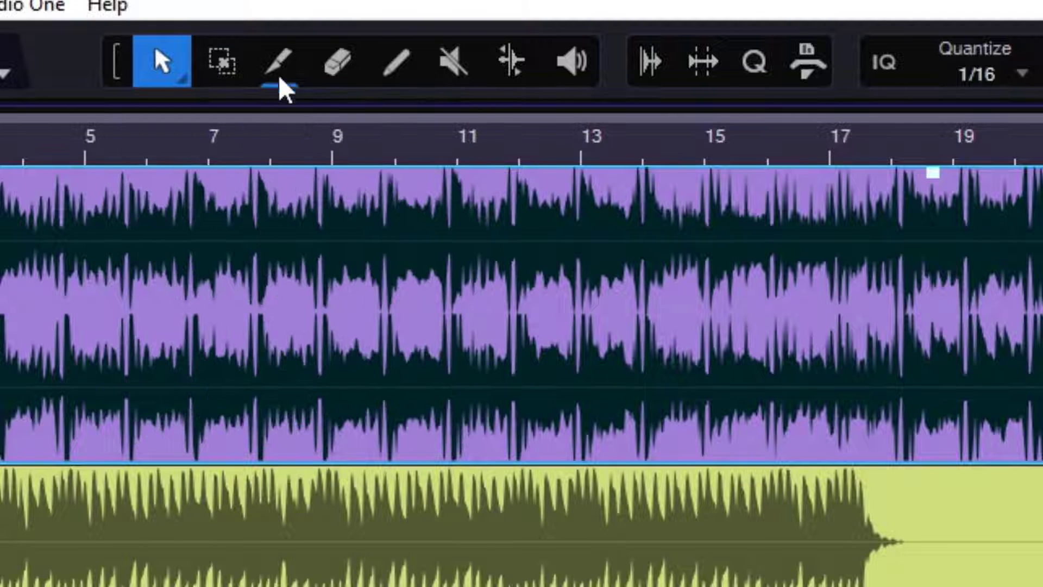
- Set the Paint Tool as the Arrow Tool's alternative tool
{"action": "left_click", "coordinate": [187, 83]}
{"action": "left_click", "coordinate": [310, 332]}
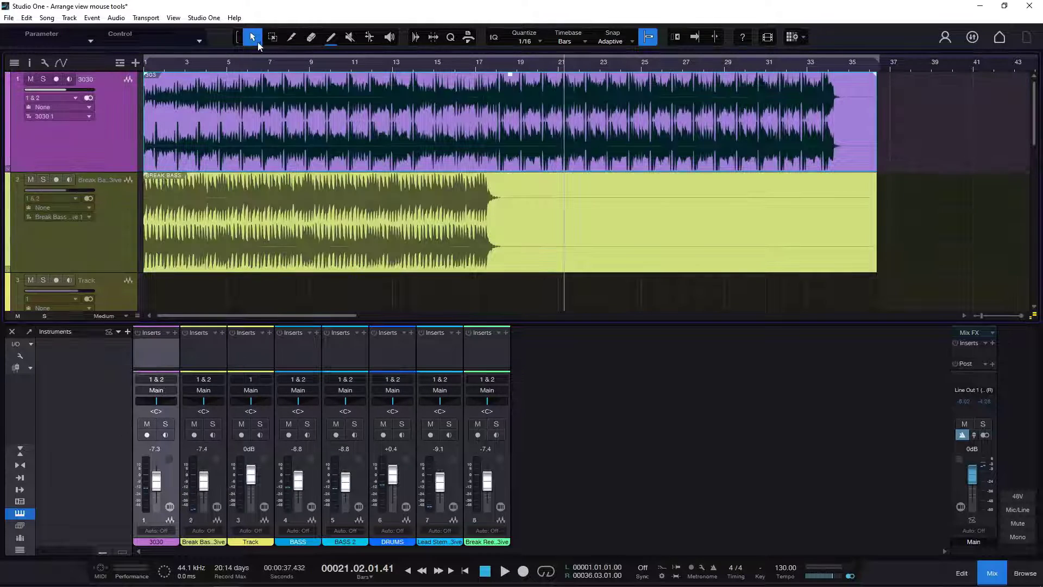
{"action": "left_click", "coordinate": [257, 43]}
{"action": "left_click", "coordinate": [281, 2]}
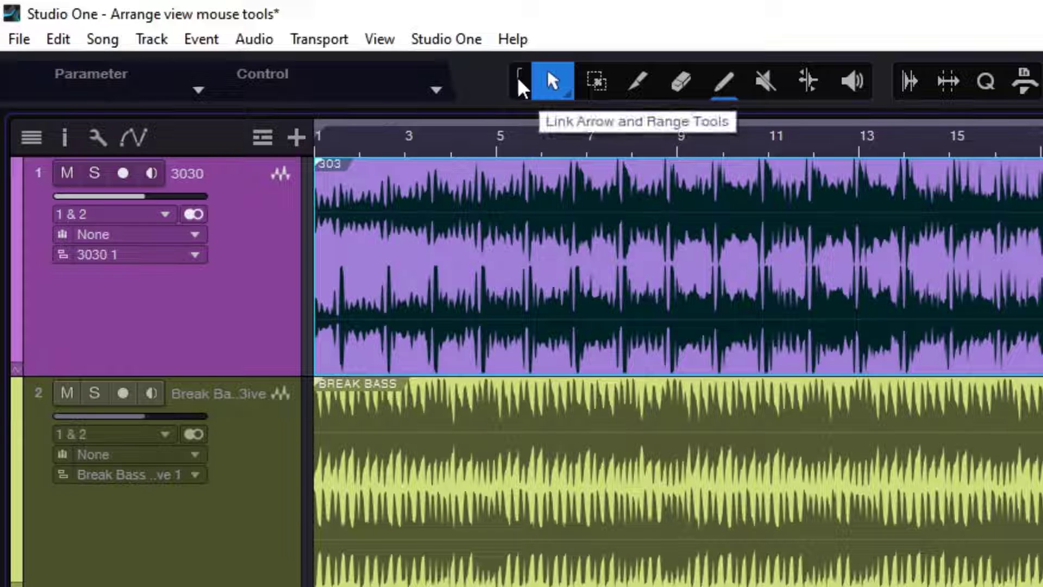
- Link the Arrow and Range Tools and look over the alternative tool choices
{"action": "left_click", "coordinate": [518, 79]}
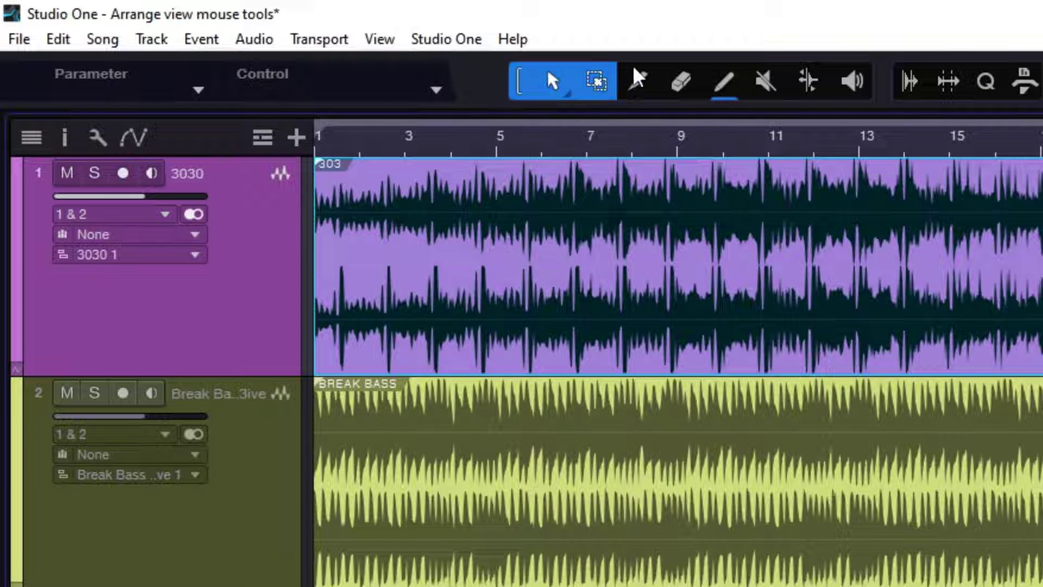
{"action": "left_click", "coordinate": [559, 86]}
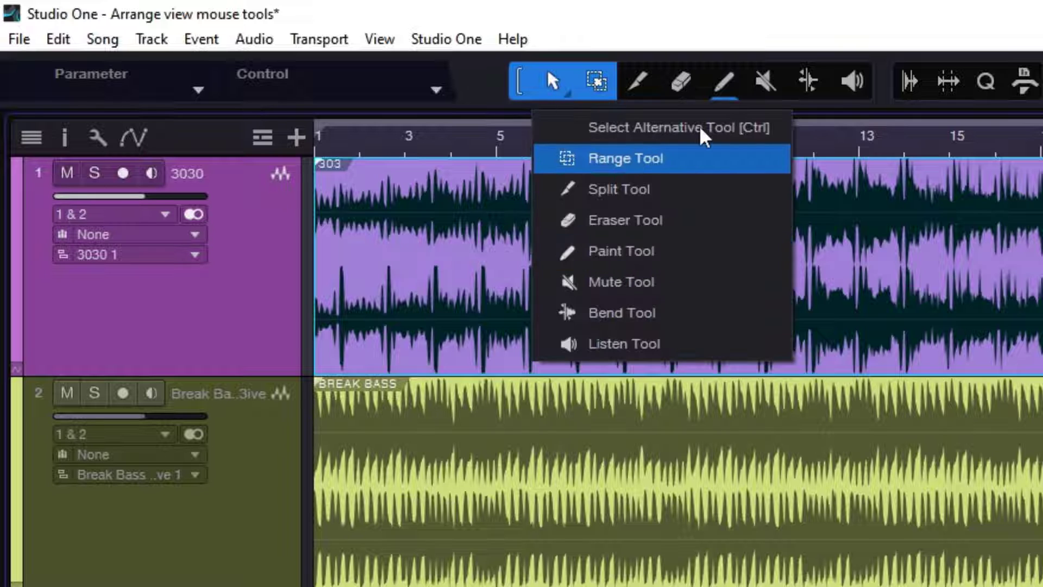
{"action": "left_click", "coordinate": [771, 27]}
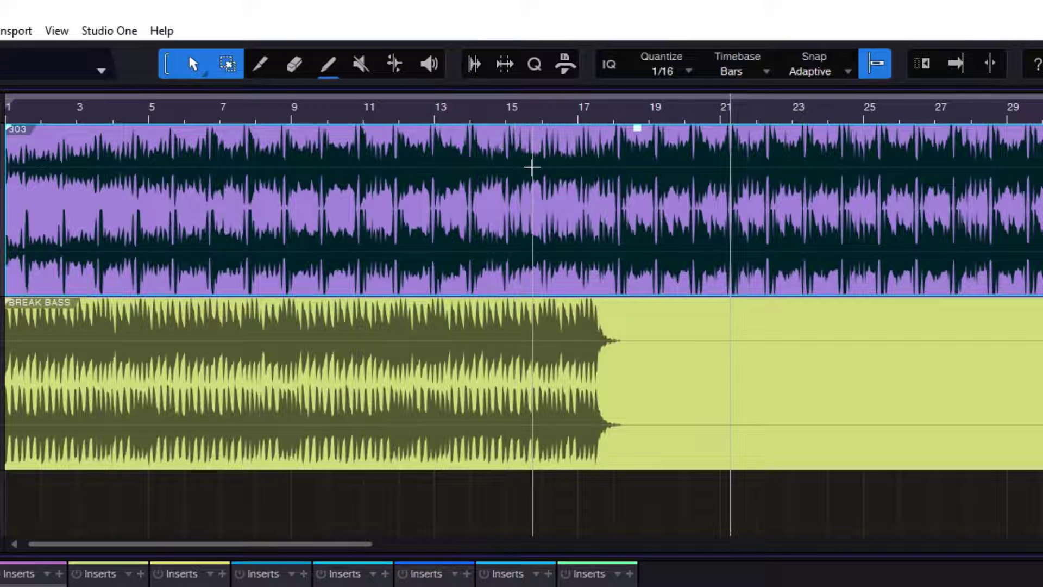
- Select several short ranges in the upper half of the 303 event, including bars 19.2 to 20.2, and finish by selecting the whole event
{"action": "left_click_drag", "start_coordinate": [531, 168], "coordinate": [621, 174]}
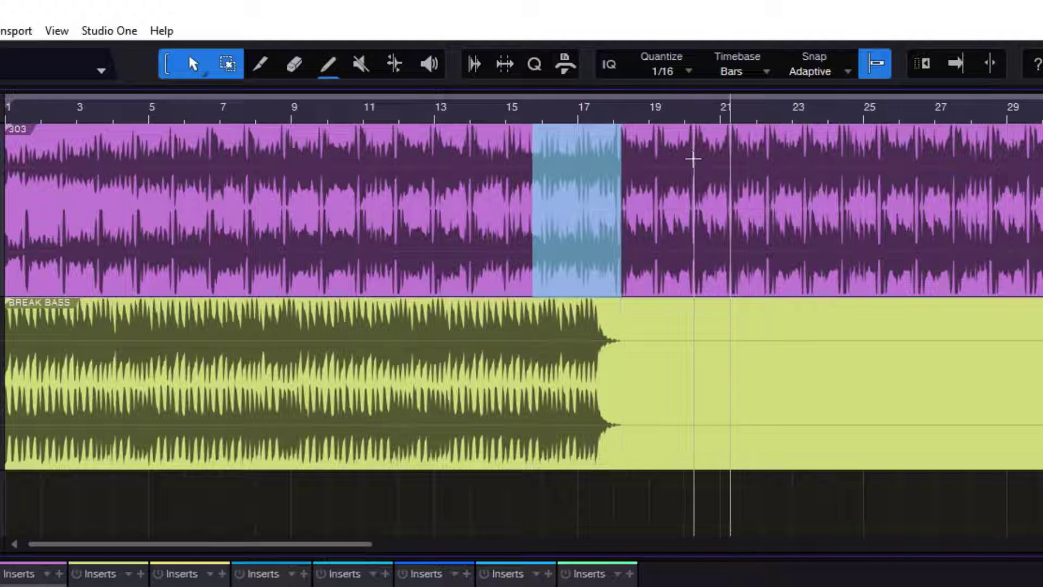
{"action": "left_click_drag", "start_coordinate": [693, 158], "coordinate": [745, 160]}
{"action": "left_click_drag", "start_coordinate": [461, 160], "coordinate": [514, 160]}
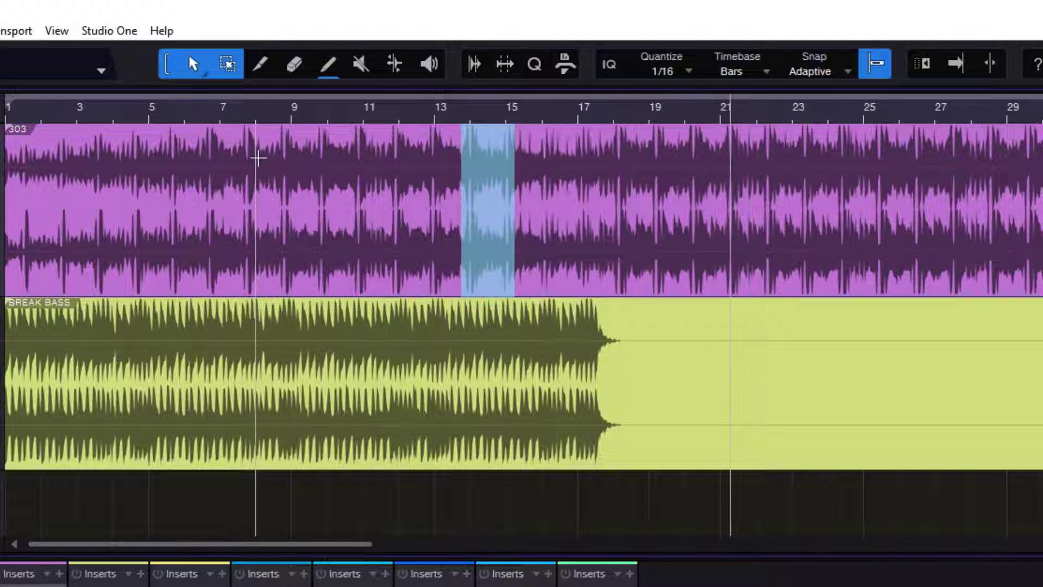
{"action": "left_click_drag", "start_coordinate": [256, 158], "coordinate": [307, 158]}
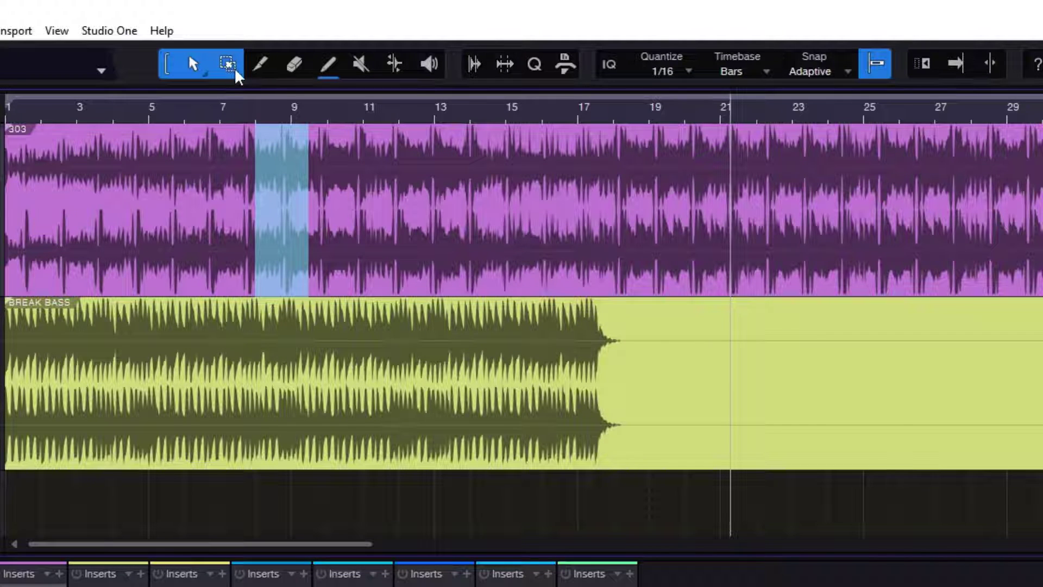
{"action": "left_click_drag", "start_coordinate": [460, 141], "coordinate": [512, 141]}
{"action": "left_click_drag", "start_coordinate": [658, 151], "coordinate": [696, 150]}
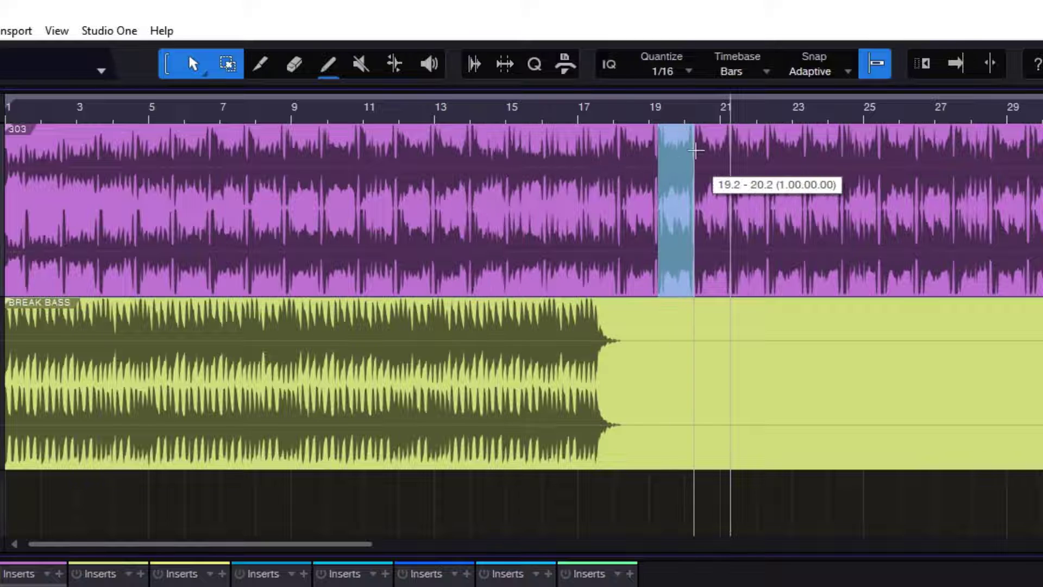
{"action": "left_click", "coordinate": [555, 251]}
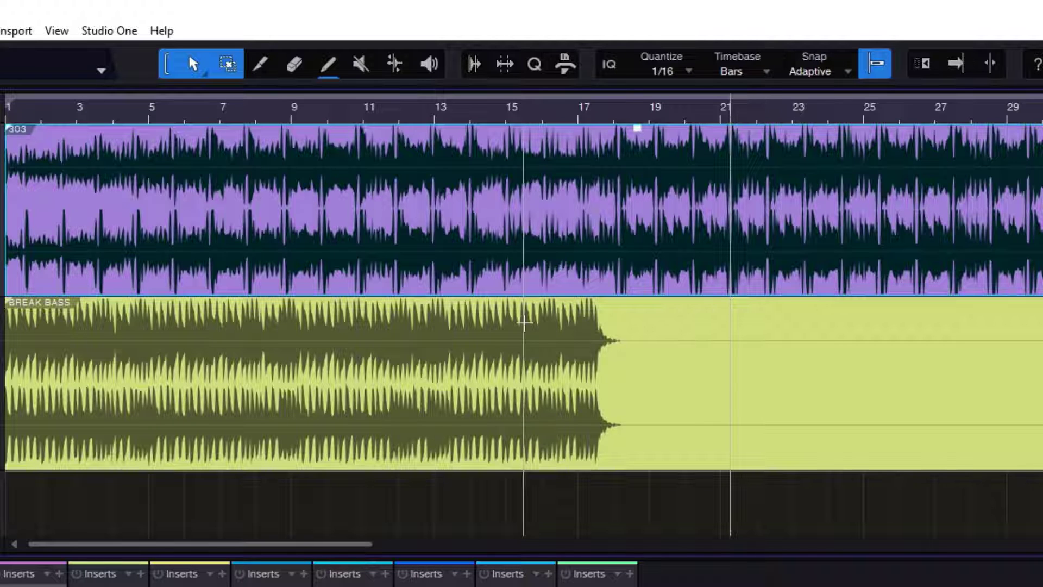
- Select a range from about bar 15.5 to 17 on the BREAK BASS event, and replace it with a selection of the whole event
{"action": "left_click_drag", "start_coordinate": [522, 326], "coordinate": [584, 331]}
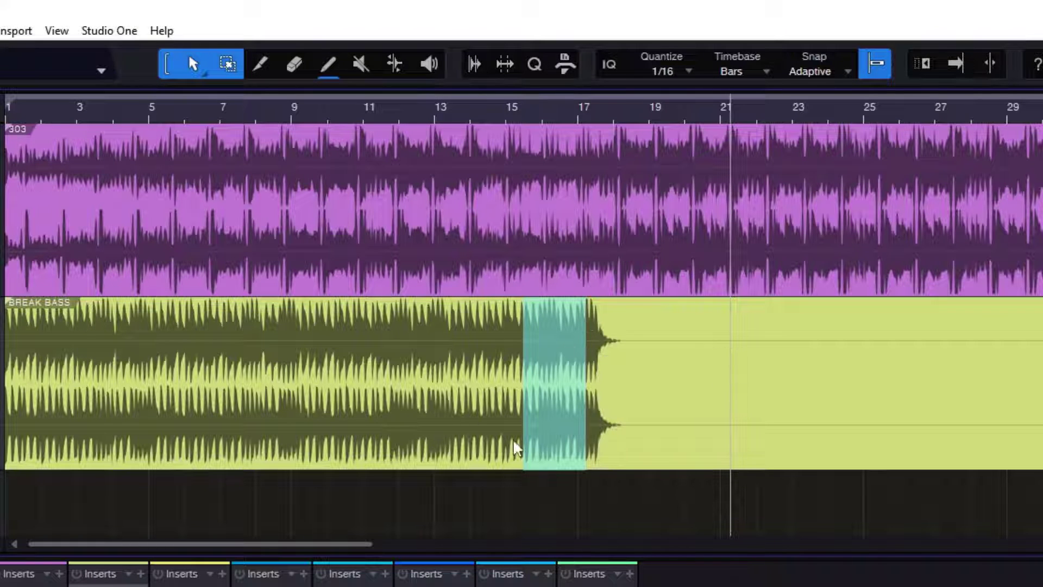
{"action": "left_click", "coordinate": [481, 444]}
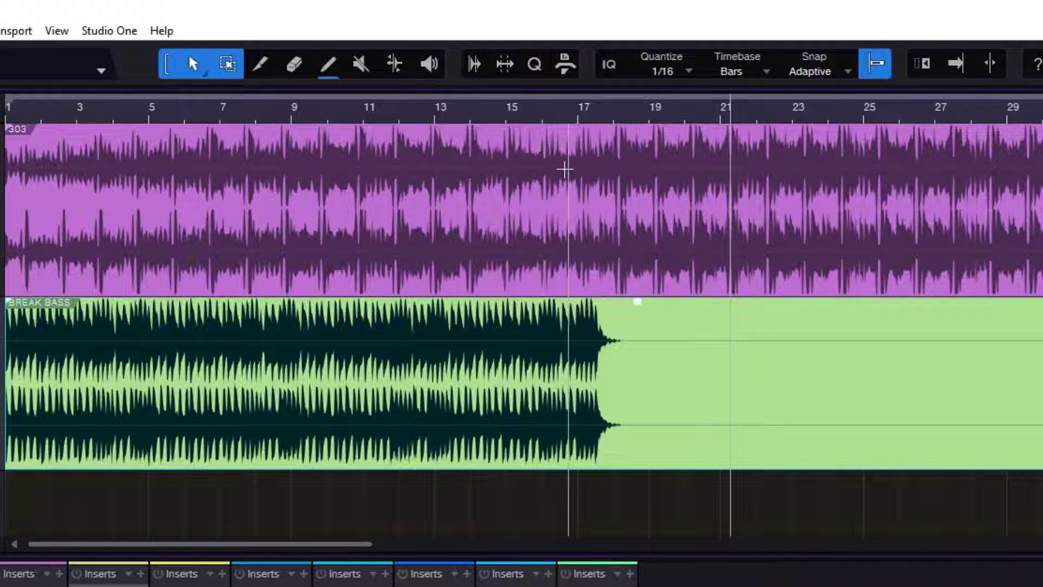
{"action": "left_click", "coordinate": [203, 73]}
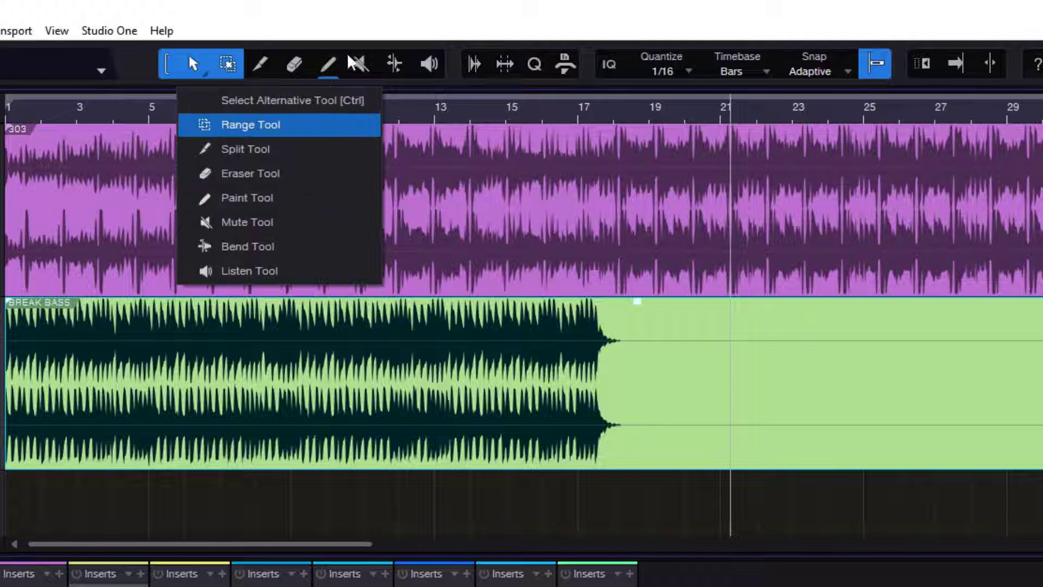
{"action": "key", "text": "6"}
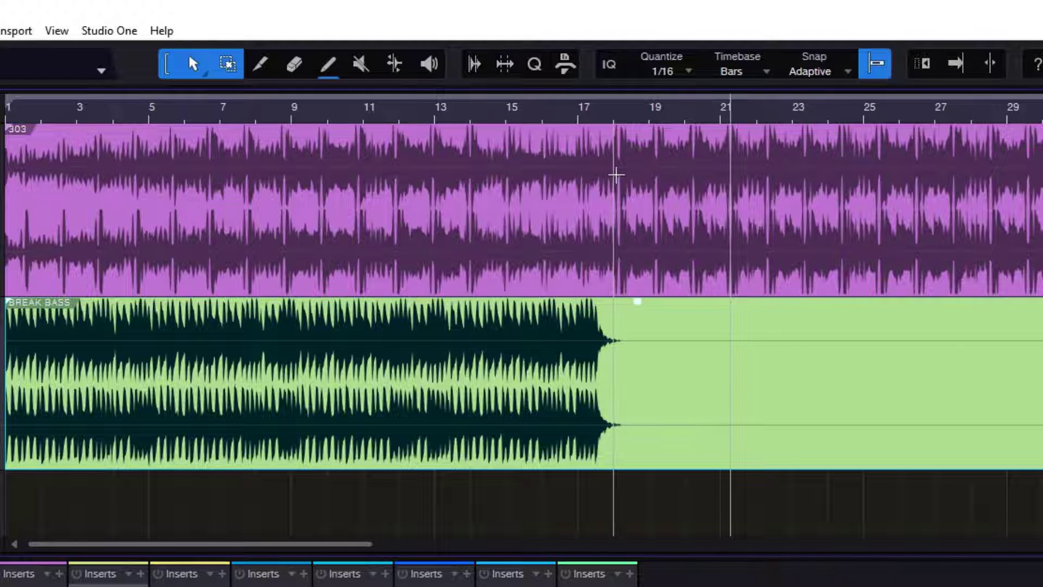
- Cycle through the Arrow Tool's alternative tools over the 303 event until the Split Tool is the alternative
{"action": "middle_click", "coordinate": [616, 175]}
{"action": "middle_click", "coordinate": [616, 174]}
{"action": "middle_click", "coordinate": [616, 174]}
{"action": "middle_click", "coordinate": [616, 174]}
{"action": "middle_click", "coordinate": [616, 175]}
{"action": "middle_click", "coordinate": [616, 174]}
{"action": "middle_click", "coordinate": [616, 174]}
{"action": "middle_click", "coordinate": [616, 174]}
{"action": "middle_click", "coordinate": [616, 174]}
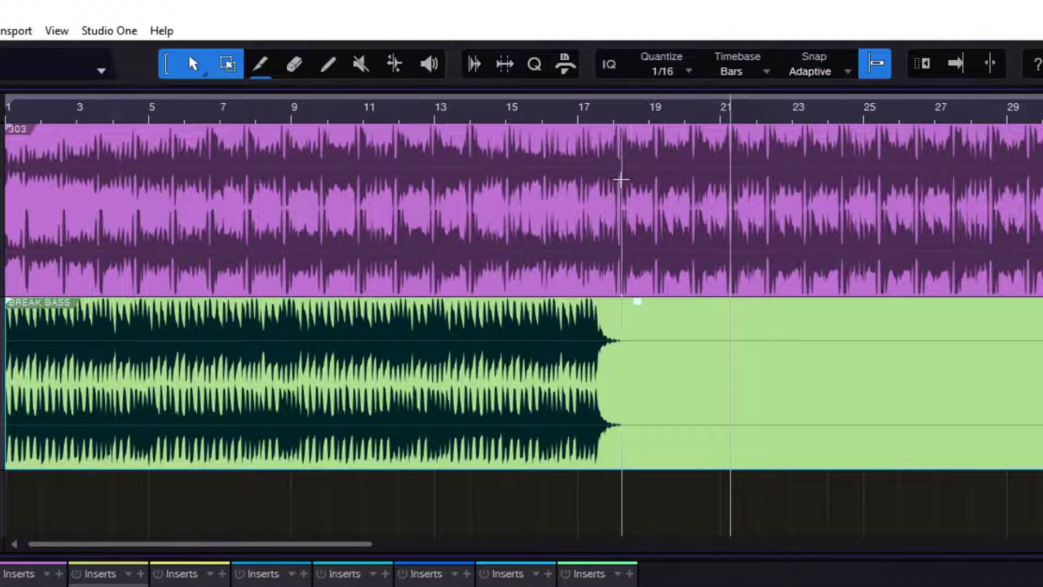
- Select bars 18.2 to 19.2 in the upper half of the 303 event, and replace that range with the whole event
{"action": "left_click_drag", "start_coordinate": [625, 163], "coordinate": [660, 188]}
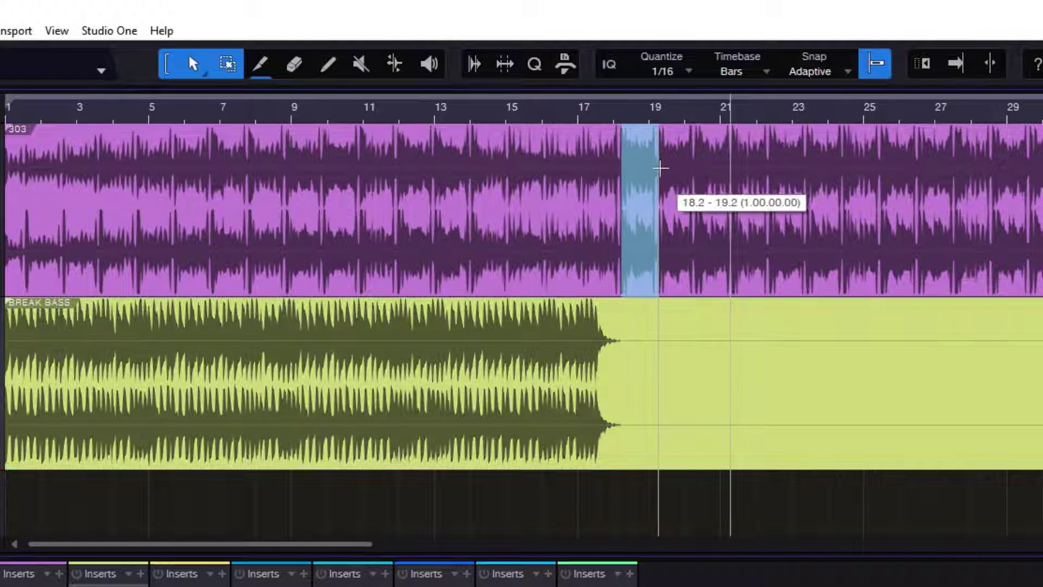
{"action": "left_click", "coordinate": [582, 256]}
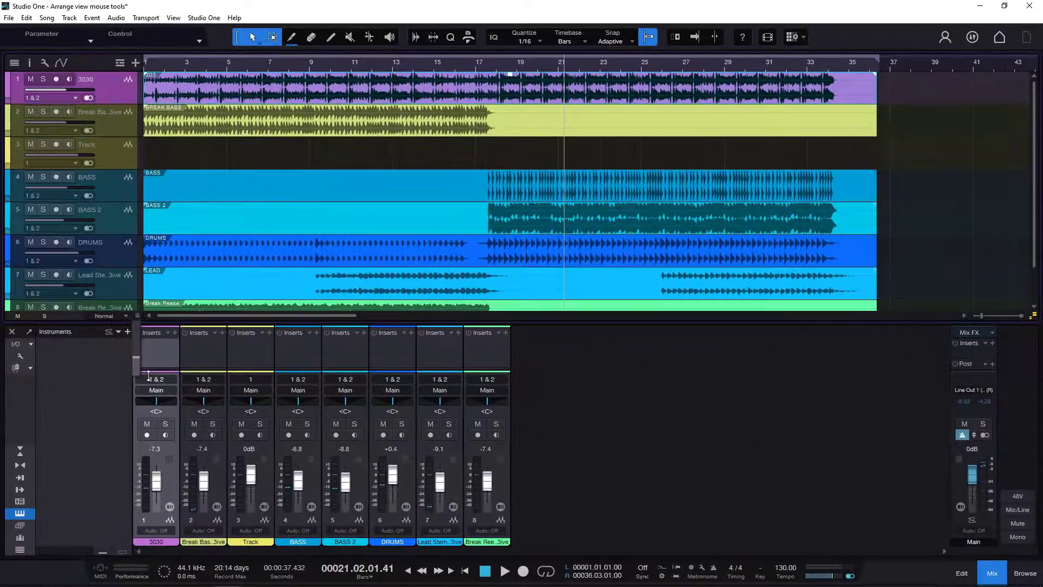
- Set the track height to Medium and activate the Range Tool
{"action": "left_click_drag", "start_coordinate": [148, 374], "coordinate": [158, 349]}
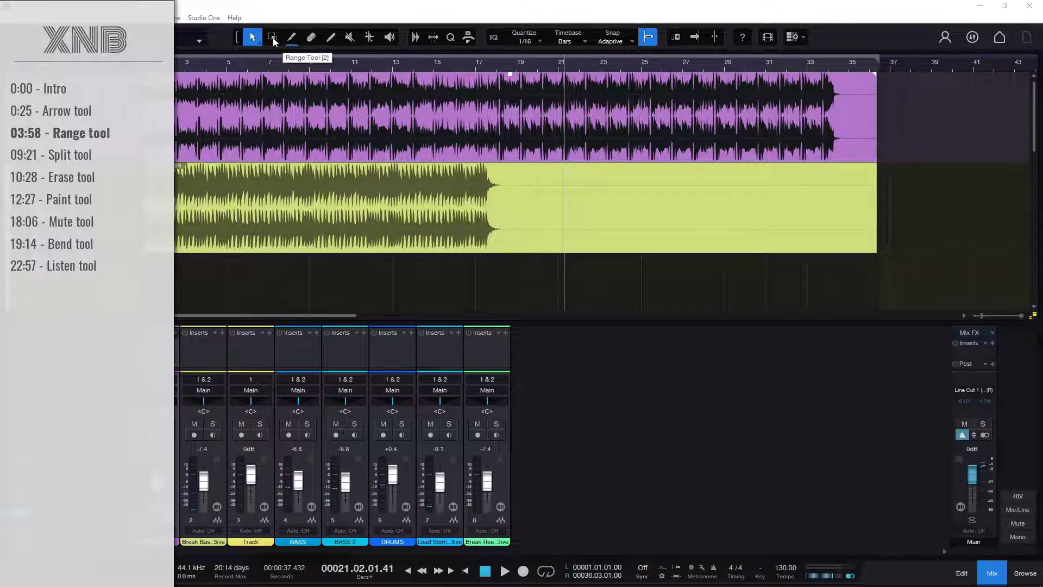
{"action": "left_click", "coordinate": [274, 39]}
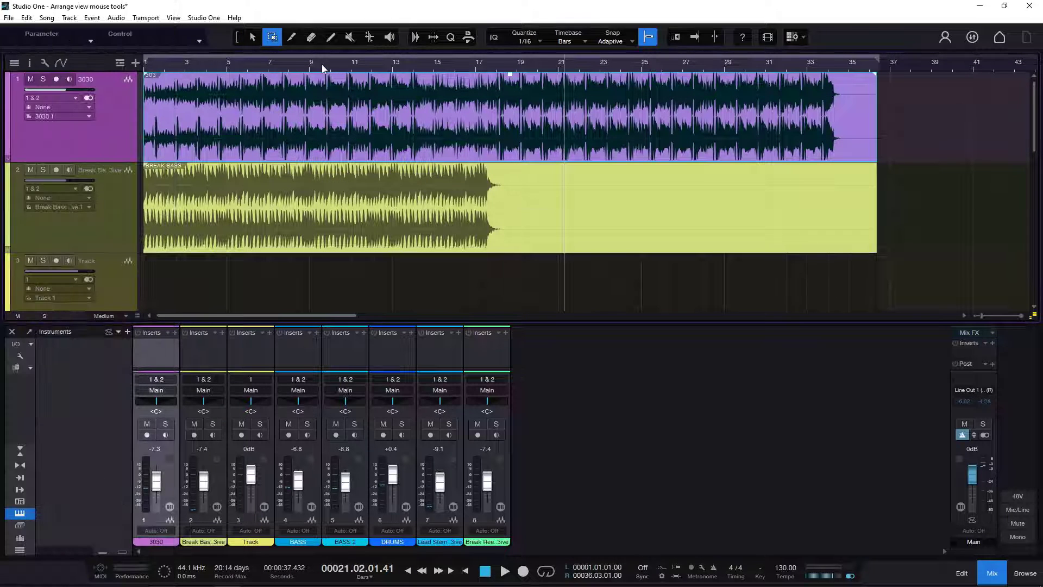
{"action": "left_click_drag", "start_coordinate": [322, 64], "coordinate": [351, 85]}
{"action": "left_click", "coordinate": [341, 64]}
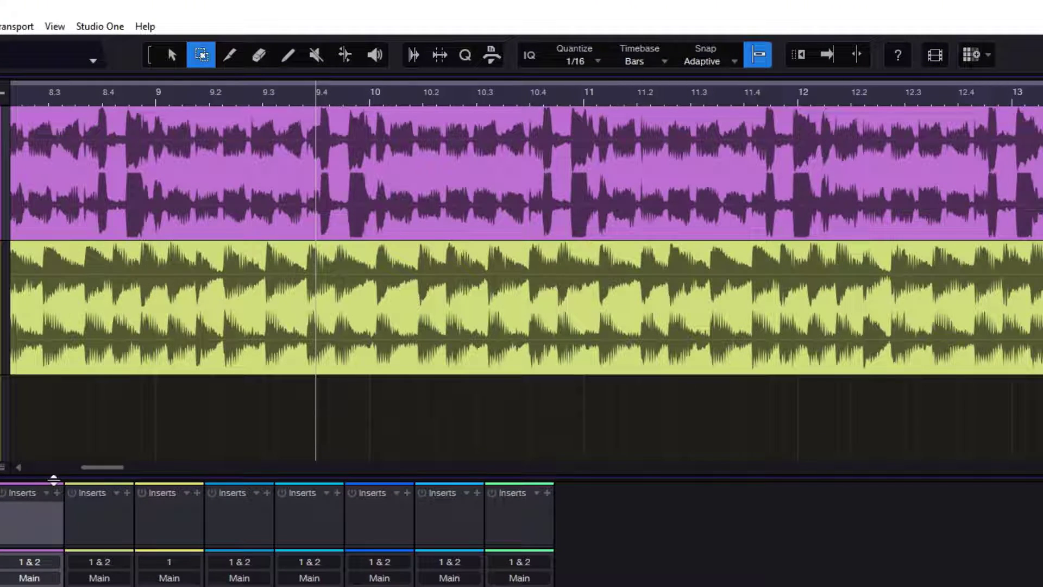
- Enlarge the arrangement area by lowering the boundary above the mix console
{"action": "left_click_drag", "start_coordinate": [54, 479], "coordinate": [56, 539]}
{"action": "left_click", "coordinate": [2, 512]}
{"action": "left_click_drag", "start_coordinate": [2, 559], "coordinate": [3, 554]}
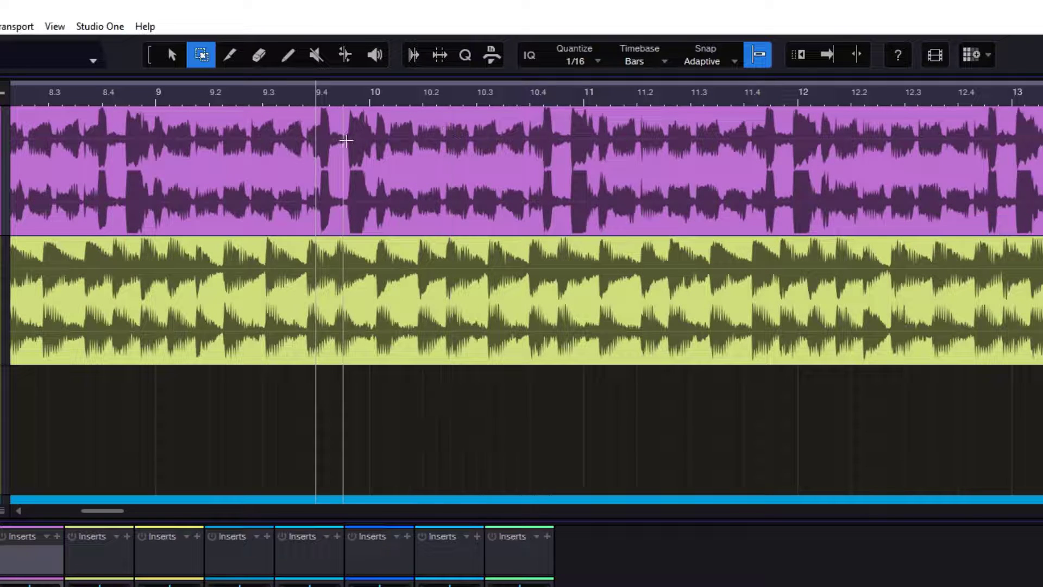
- Select a range from about 9.4 to 10.4 on the 303 event with the Range Tool and move it down to the empty third track
{"action": "left_click_drag", "start_coordinate": [345, 141], "coordinate": [420, 165]}
{"action": "left_click", "coordinate": [336, 126]}
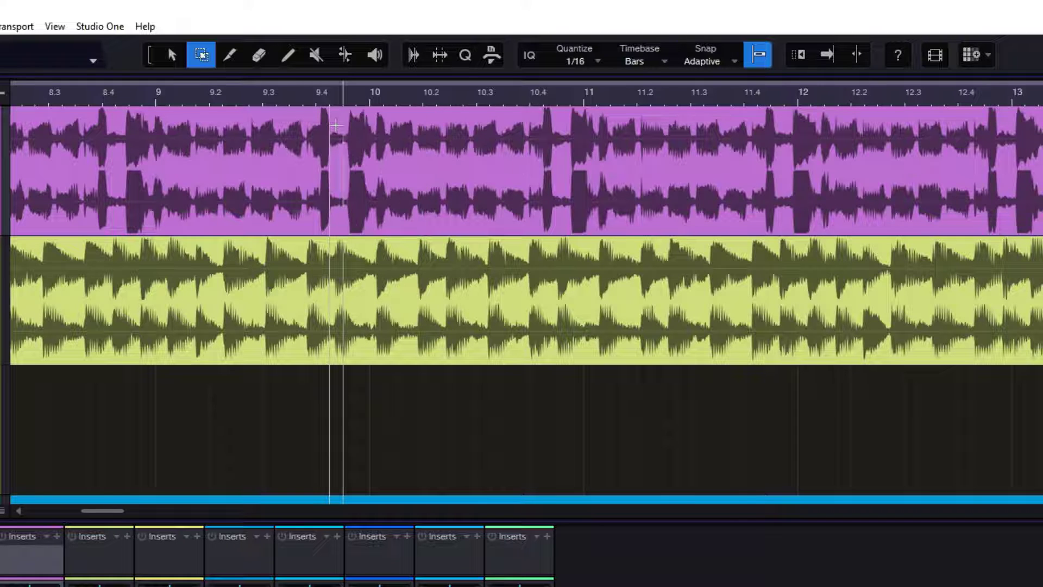
{"action": "left_click_drag", "start_coordinate": [337, 127], "coordinate": [530, 142]}
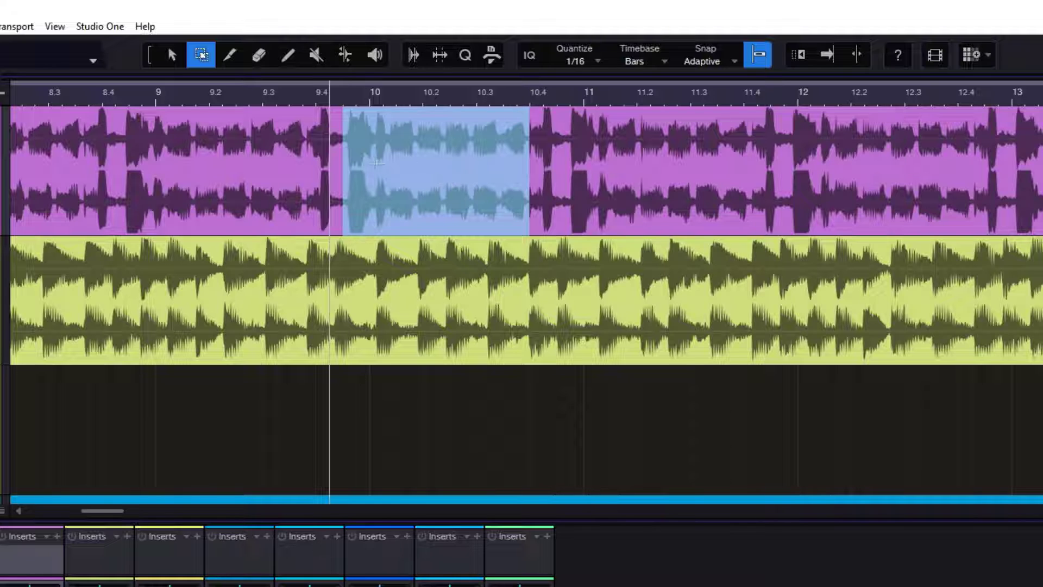
{"action": "left_click_drag", "start_coordinate": [443, 216], "coordinate": [439, 404]}
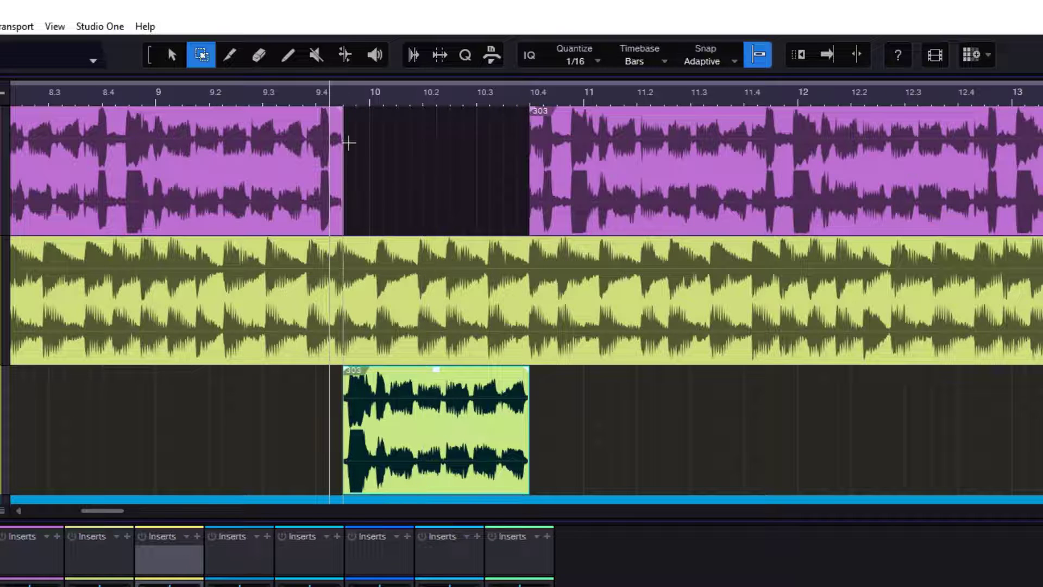
- Move the 303 section from about 11.4 to 12.2 down to the third track, and undo both section moves
{"action": "left_click_drag", "start_coordinate": [759, 155], "coordinate": [874, 162]}
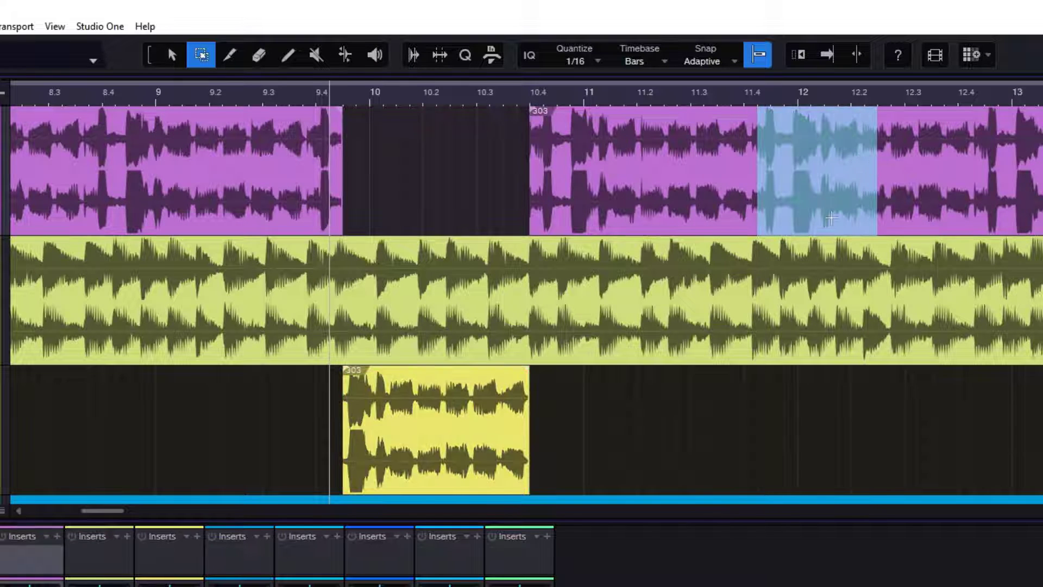
{"action": "left_click_drag", "start_coordinate": [831, 216], "coordinate": [837, 403]}
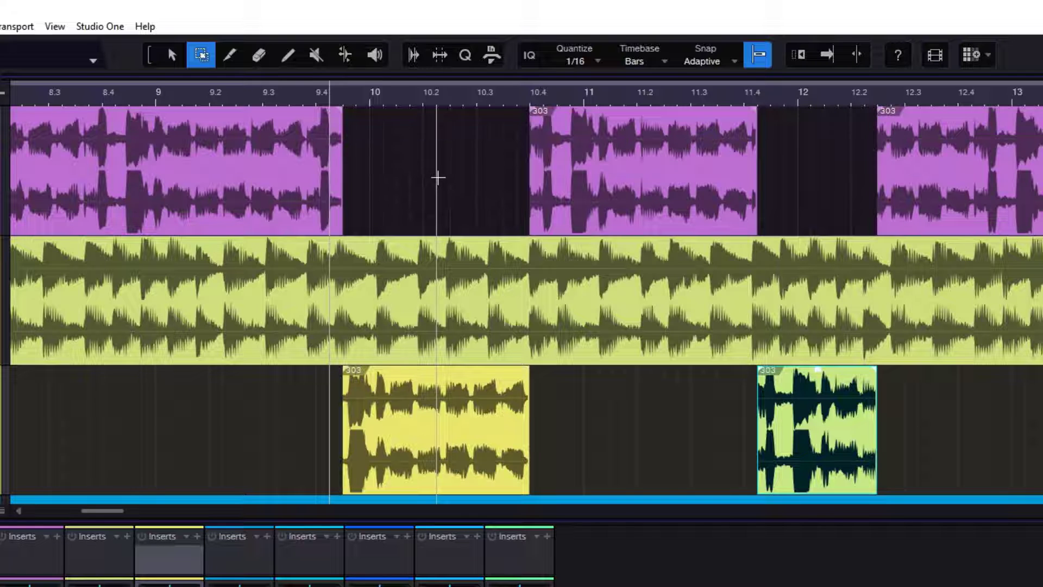
{"action": "key", "text": "ctrl+z"}
{"action": "key", "text": "ctrl+z"}
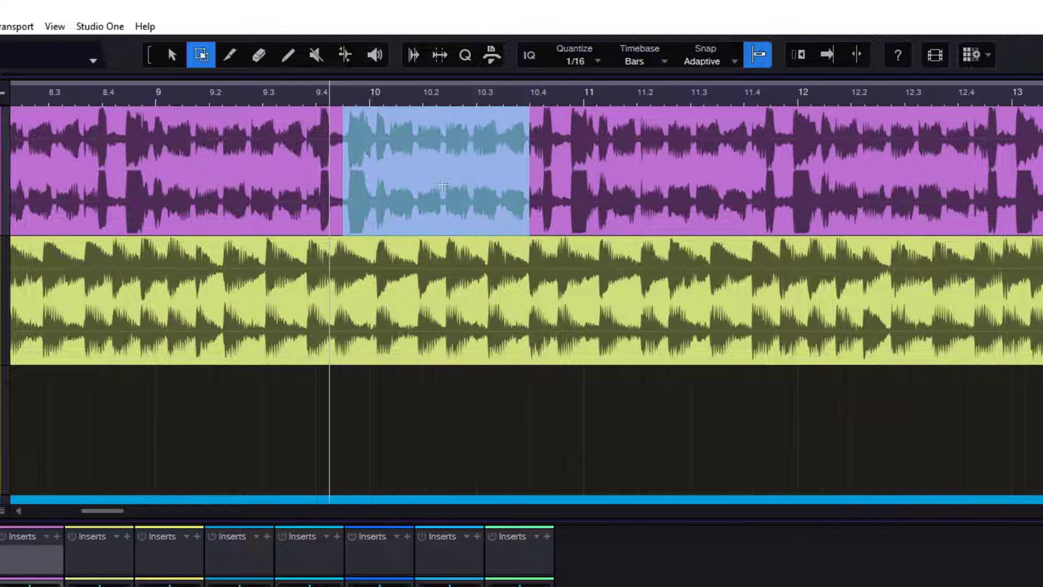
- Copy the 303 section from about 9.4 to 10.4 down to the third track, keeping the original, and undo the copy
{"action": "left_click", "coordinate": [623, 190]}
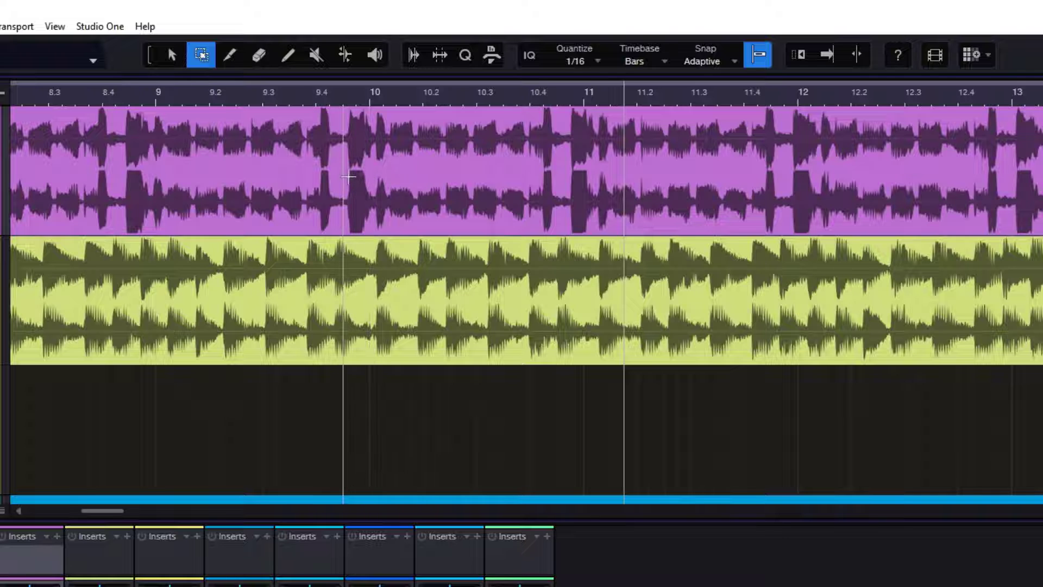
{"action": "left_click_drag", "start_coordinate": [348, 177], "coordinate": [536, 186]}
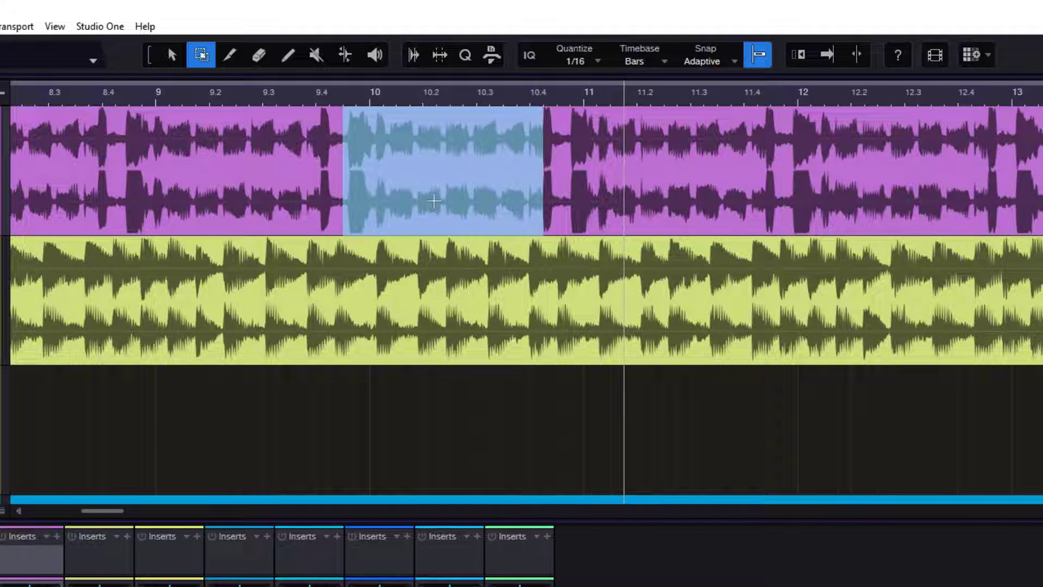
{"action": "left_click_drag", "start_coordinate": [436, 216], "coordinate": [421, 436]}
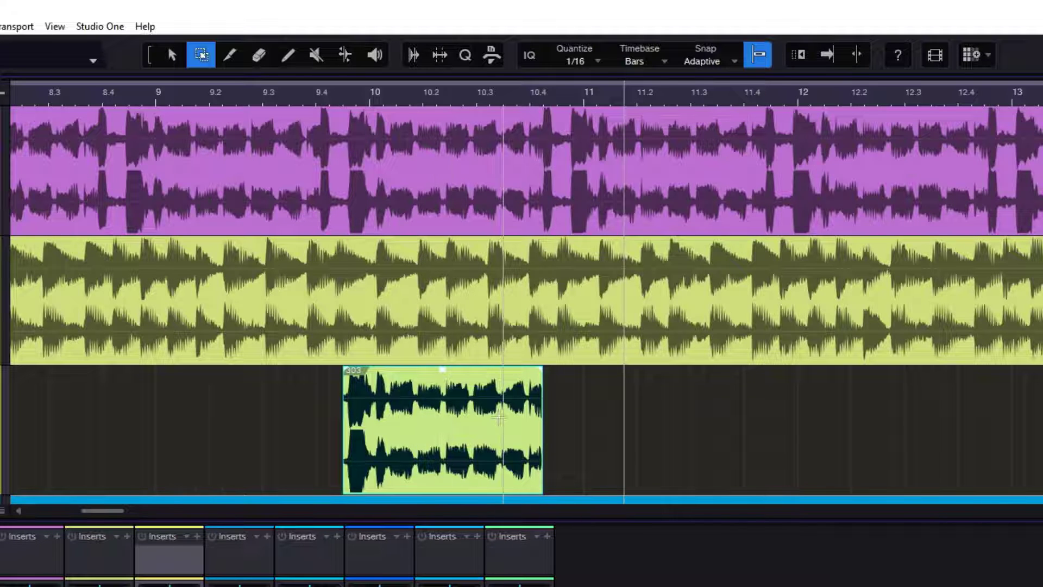
{"action": "left_click_drag", "start_coordinate": [785, 212], "coordinate": [862, 460]}
{"action": "key", "text": "ctrl+z"}
{"action": "key", "text": "ctrl+z"}
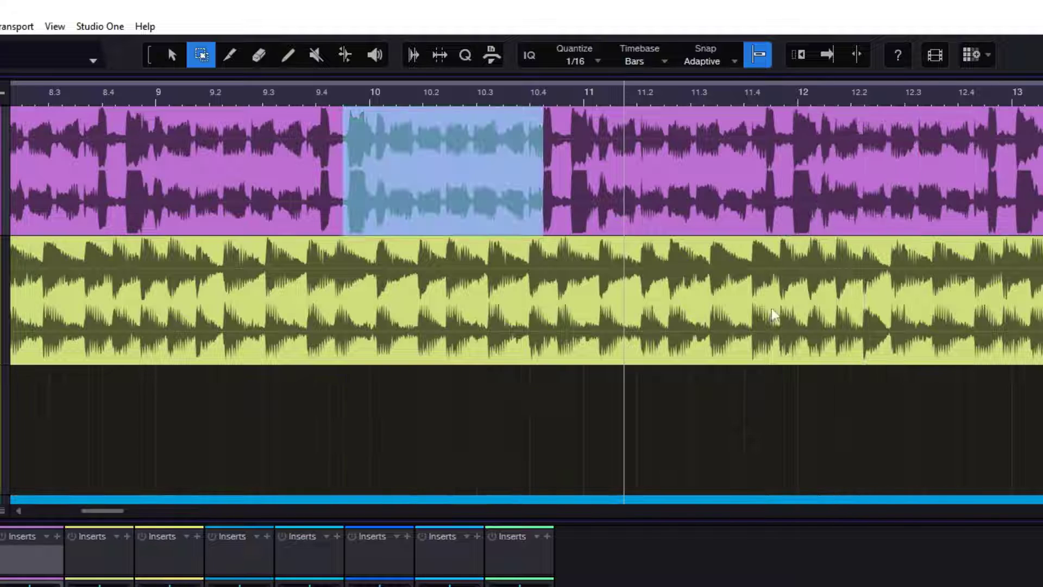
- Split the 303 event at both ends of two ranges, from just before bar 11 to about 11.3 and from about 9.4 to 10.2
{"action": "left_click", "coordinate": [396, 155]}
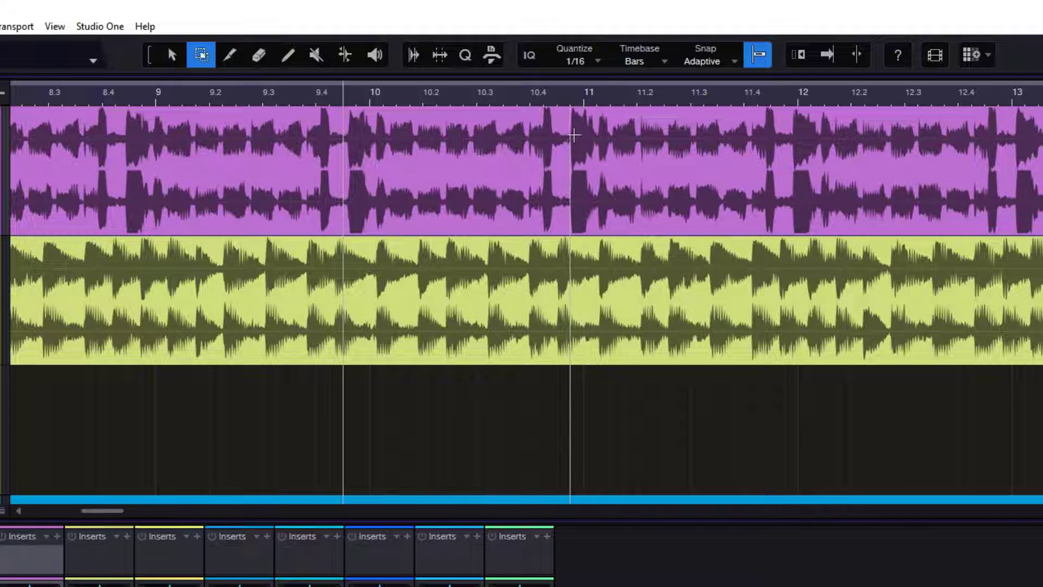
{"action": "left_click_drag", "start_coordinate": [573, 136], "coordinate": [707, 154]}
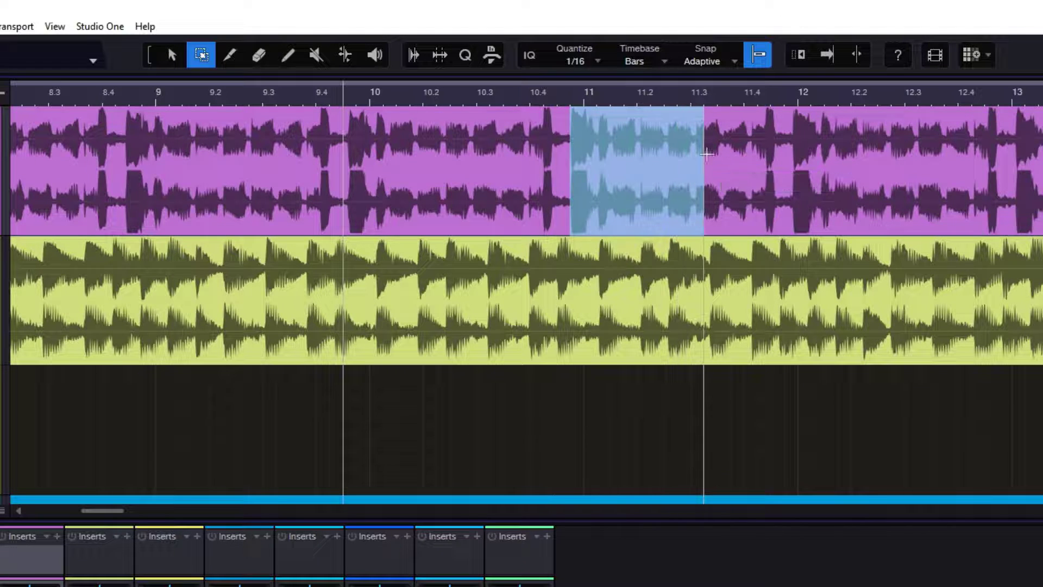
{"action": "left_click", "coordinate": [637, 181]}
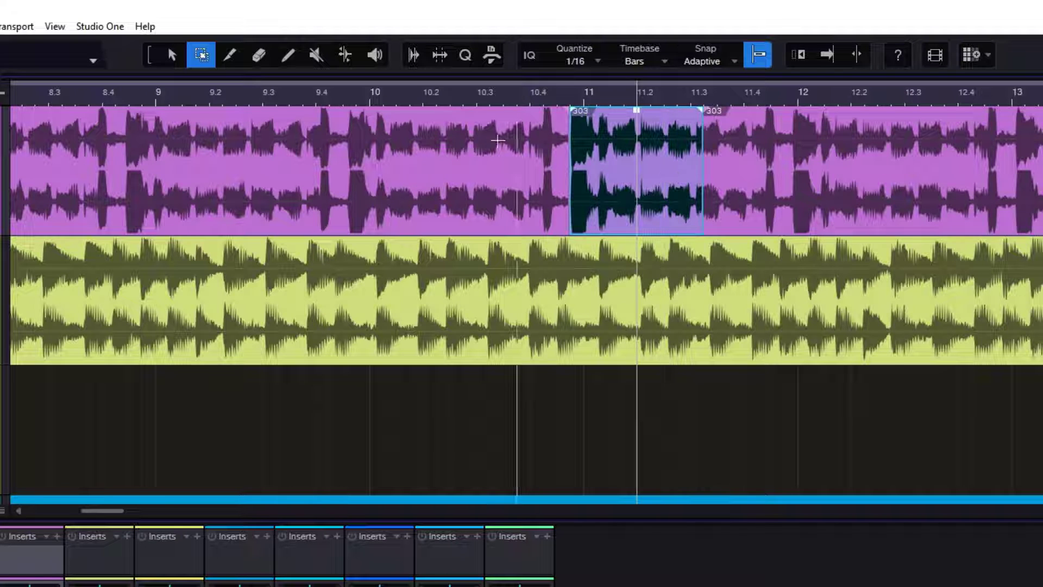
{"action": "left_click_drag", "start_coordinate": [346, 140], "coordinate": [462, 154]}
{"action": "double_click", "coordinate": [423, 153]}
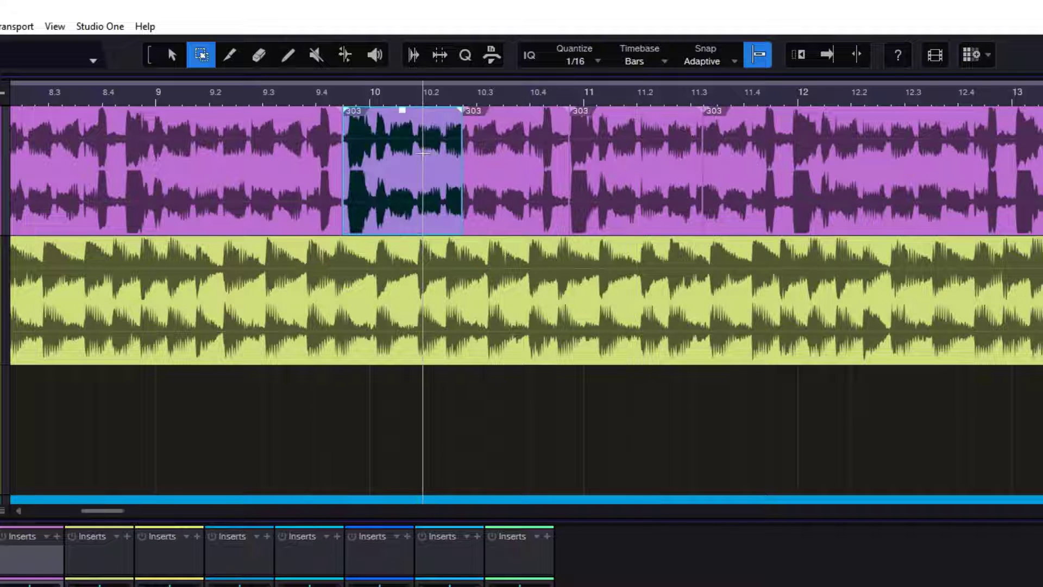
- Clear the selection, and select the split-out 303 section starting near bar 11, followed by the one starting near bar 10
{"action": "left_click", "coordinate": [770, 152]}
{"action": "left_click", "coordinate": [683, 152]}
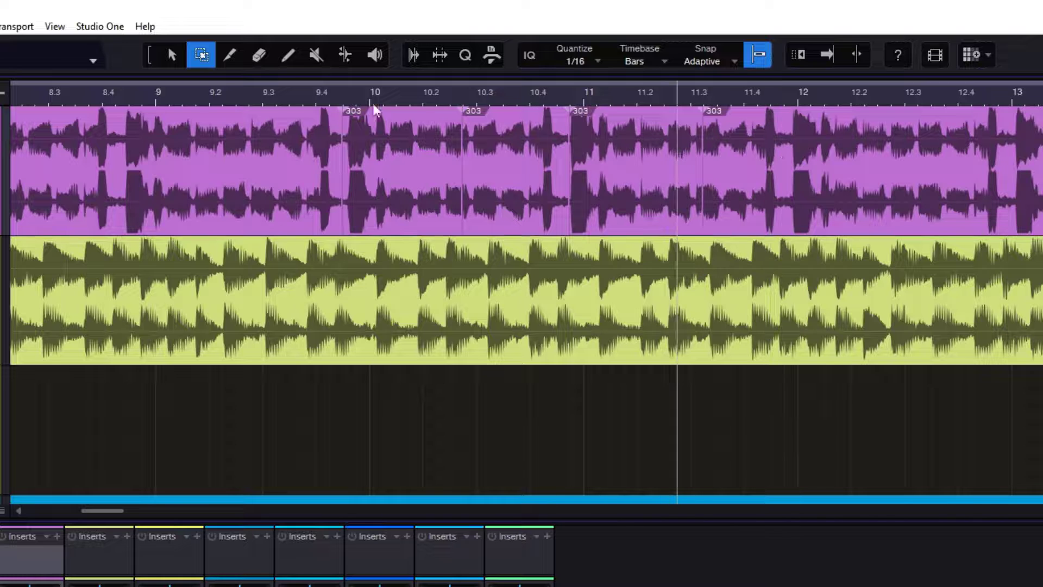
{"action": "left_click", "coordinate": [647, 186]}
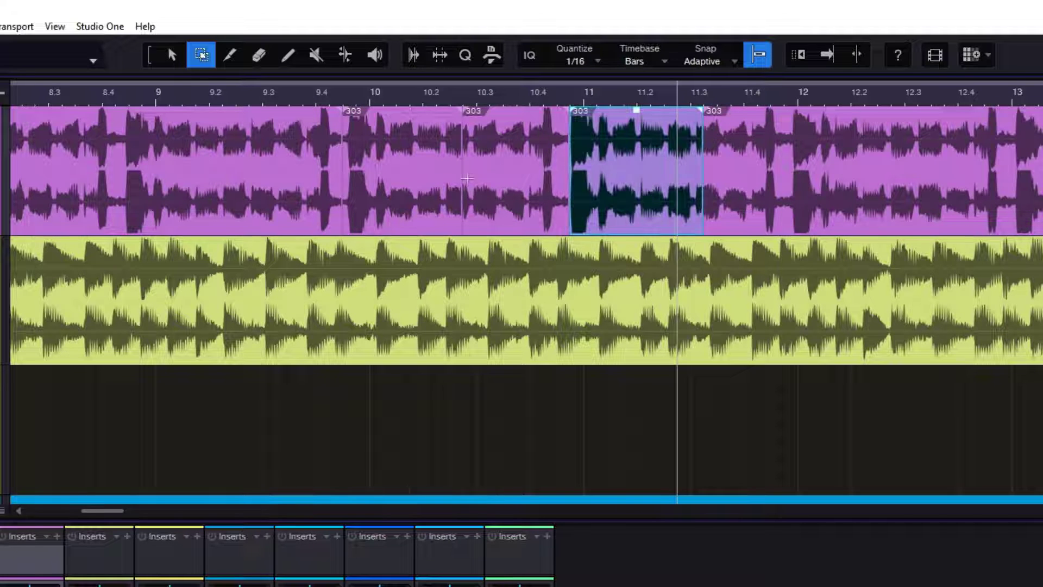
{"action": "left_click", "coordinate": [420, 175]}
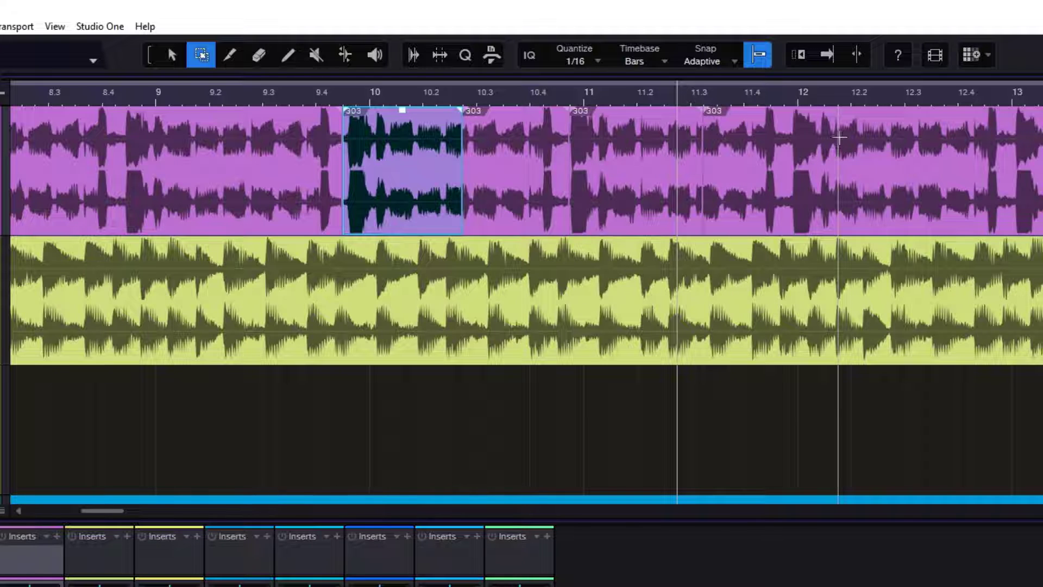
- Split the 303 event at single positions just after bar 12, near 10.2 and near 9.4 with the Range Tool
{"action": "left_click_drag", "start_coordinate": [839, 138], "coordinate": [945, 163]}
{"action": "left_click", "coordinate": [1014, 128]}
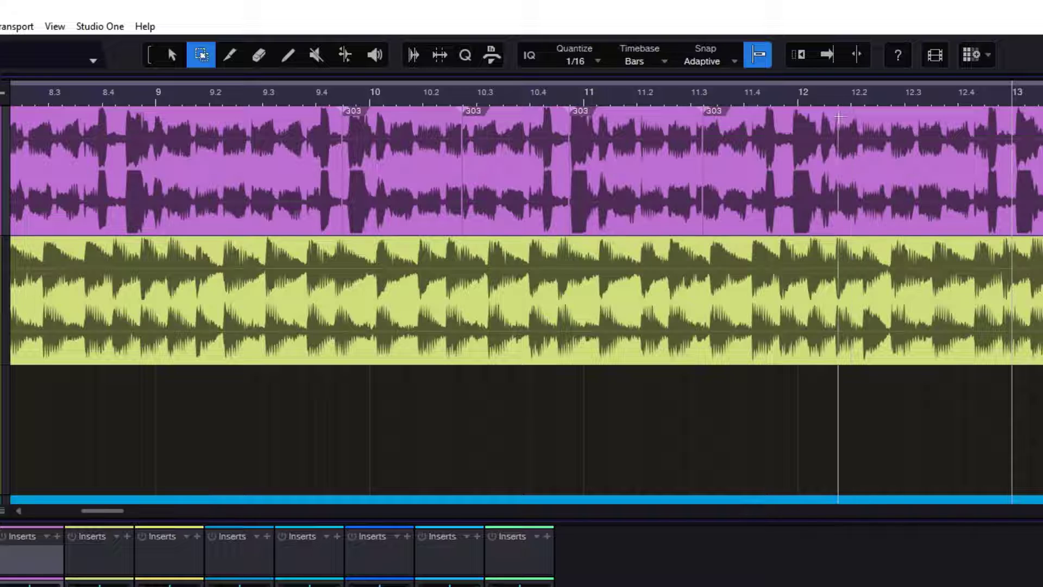
{"action": "left_click", "coordinate": [830, 106]}
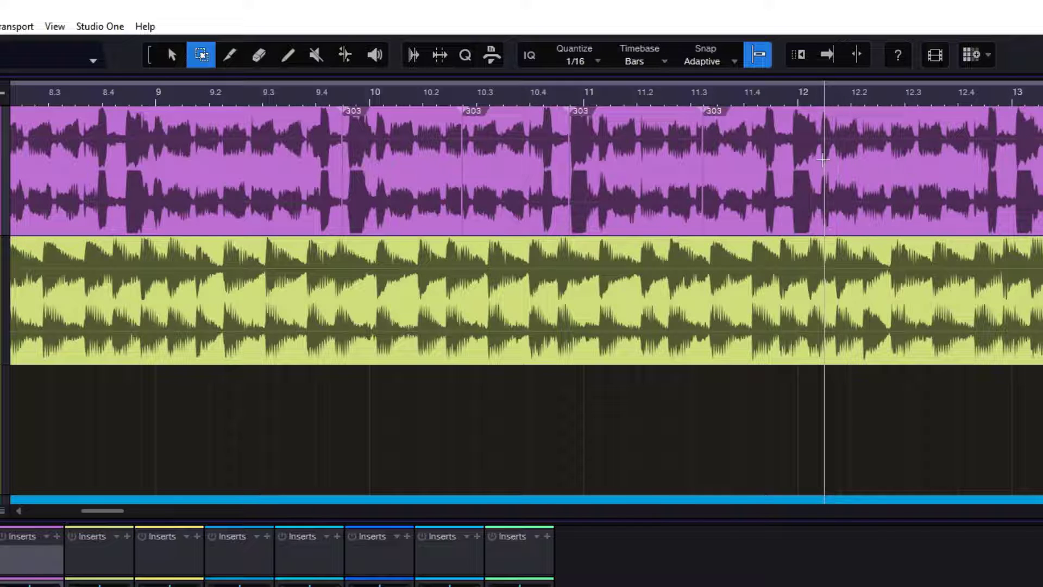
{"action": "left_click", "coordinate": [824, 159]}
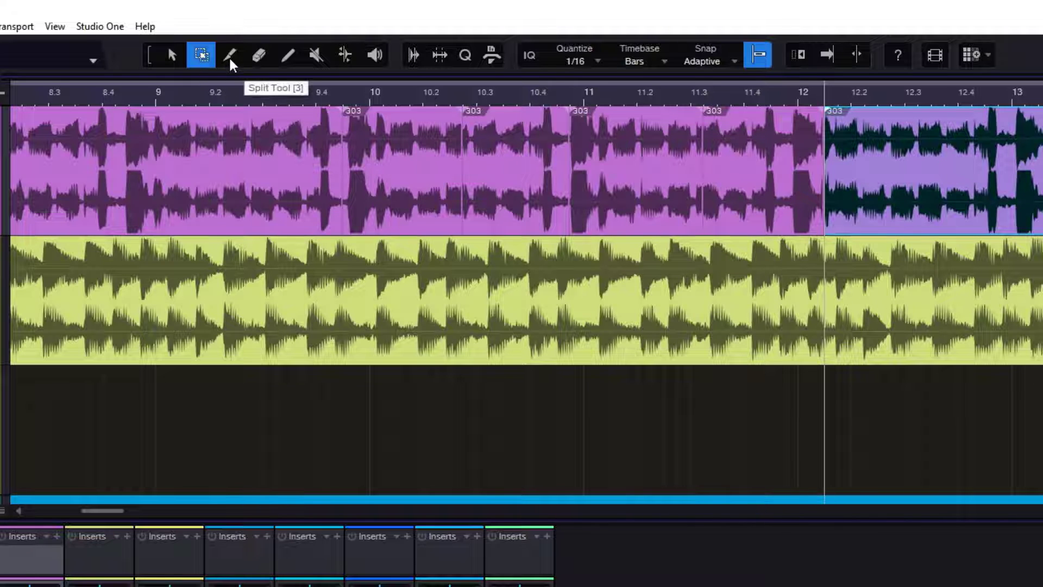
{"action": "left_click", "coordinate": [648, 166]}
{"action": "double_click", "coordinate": [450, 167]}
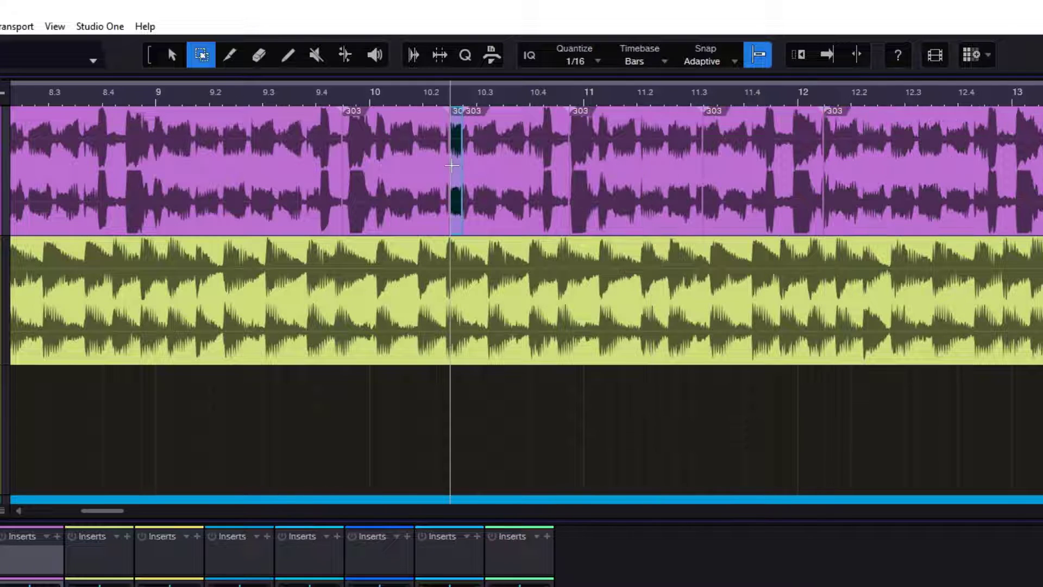
{"action": "double_click", "coordinate": [327, 171]}
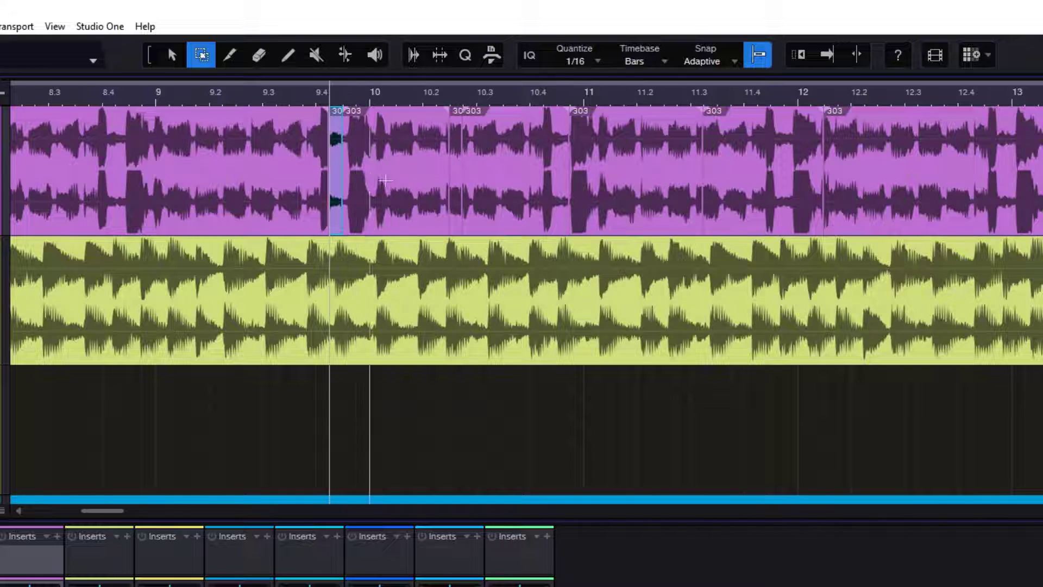
- Undo all the splits on the 303 event
{"action": "key", "text": "ctrl+z"}
{"action": "key", "text": "ctrl+z"}
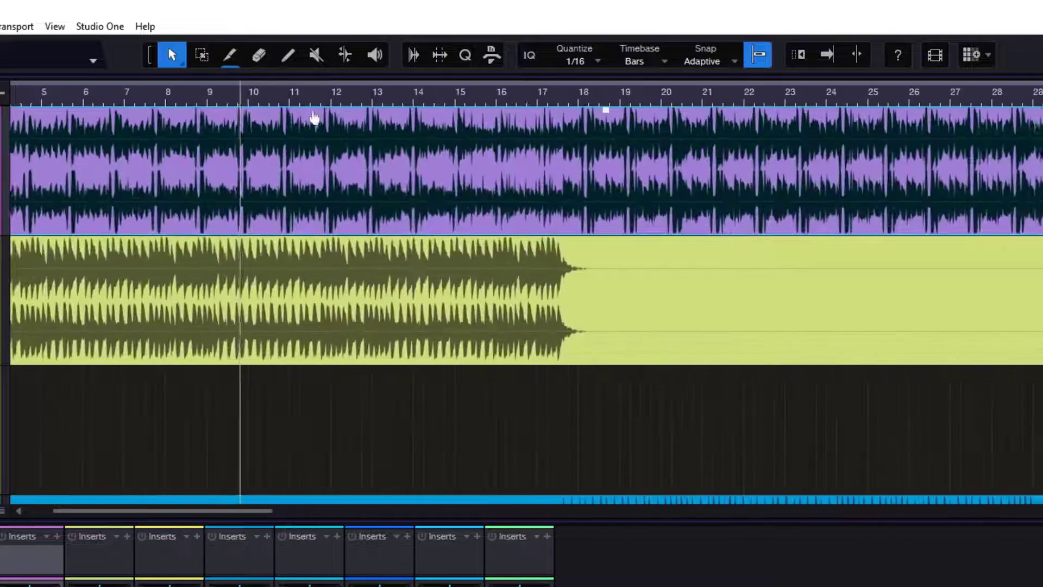
{"action": "scroll", "coordinate": [331, 124], "scroll_direction": "up", "scroll_amount": 4}
{"action": "scroll", "coordinate": [348, 129], "scroll_direction": "down", "scroll_amount": 1}
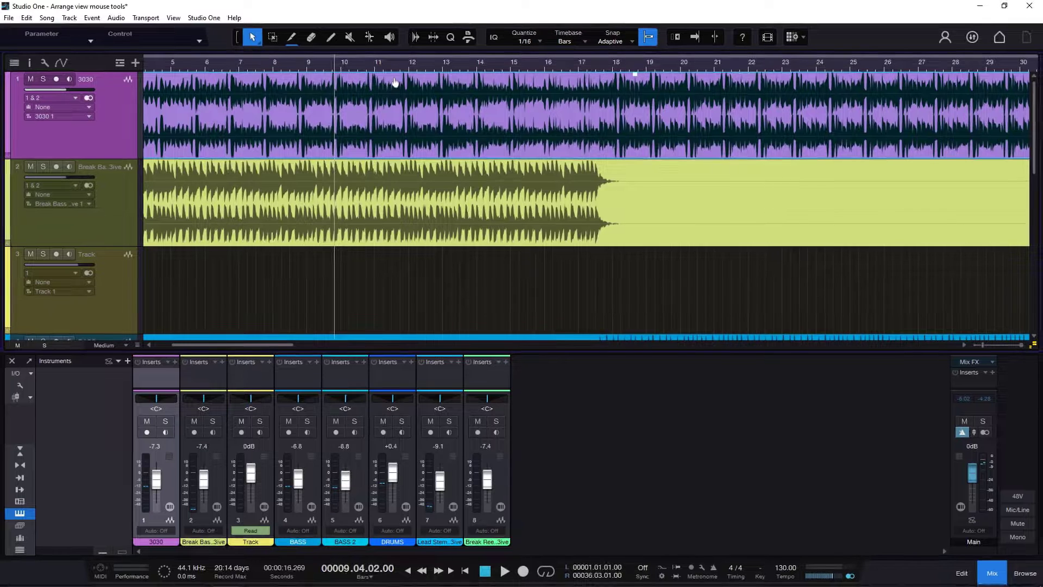
- Activate the Range Tool and select successive ranges on the 303 event, including about 9.4 to 11.4 and 15 to 16.4, ending with about 21.4 to 23.2
{"action": "left_click", "coordinate": [273, 37]}
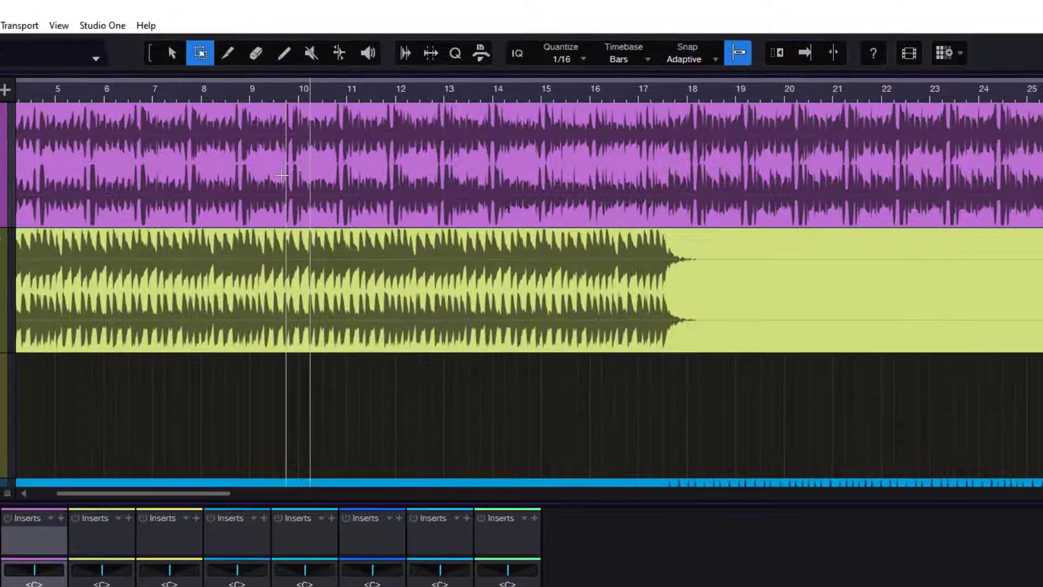
{"action": "left_click_drag", "start_coordinate": [332, 122], "coordinate": [373, 126]}
{"action": "left_click_drag", "start_coordinate": [346, 181], "coordinate": [389, 181]}
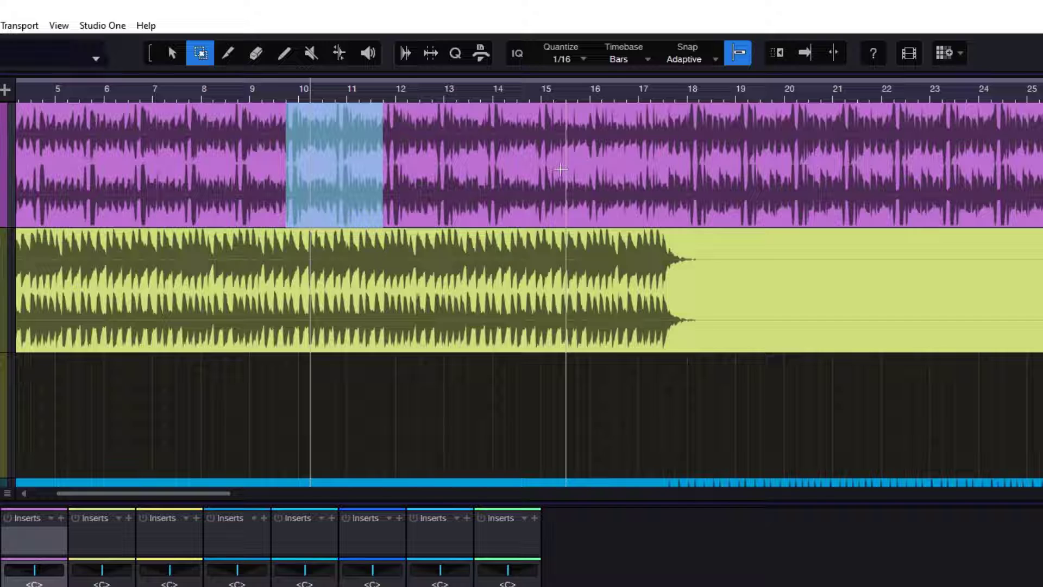
{"action": "left_click_drag", "start_coordinate": [541, 163], "coordinate": [626, 162]}
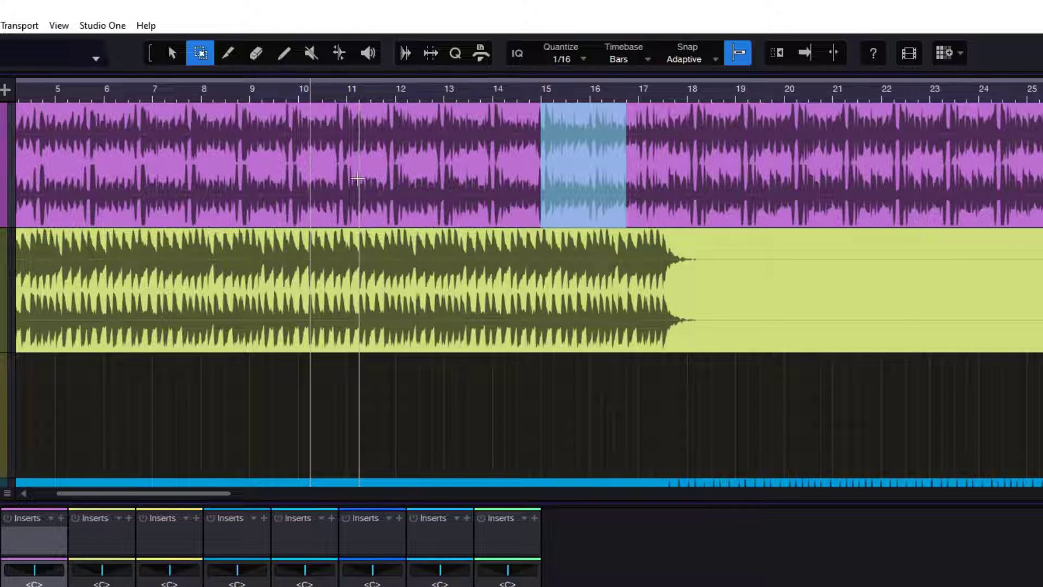
{"action": "left_click_drag", "start_coordinate": [737, 174], "coordinate": [783, 178]}
{"action": "left_click_drag", "start_coordinate": [870, 173], "coordinate": [947, 175]}
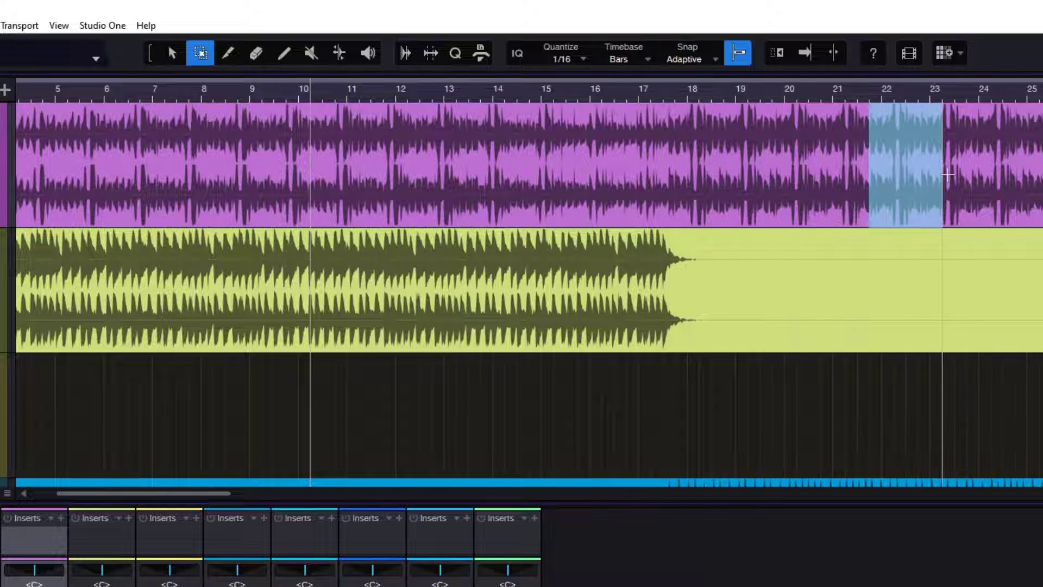
- Select three successive single ranges on the 303 event with the Range Tool, ending with about 20.2 to 21.4
{"action": "left_click_drag", "start_coordinate": [346, 174], "coordinate": [418, 174]}
{"action": "left_click_drag", "start_coordinate": [565, 174], "coordinate": [638, 174]}
{"action": "left_click_drag", "start_coordinate": [804, 172], "coordinate": [868, 174]}
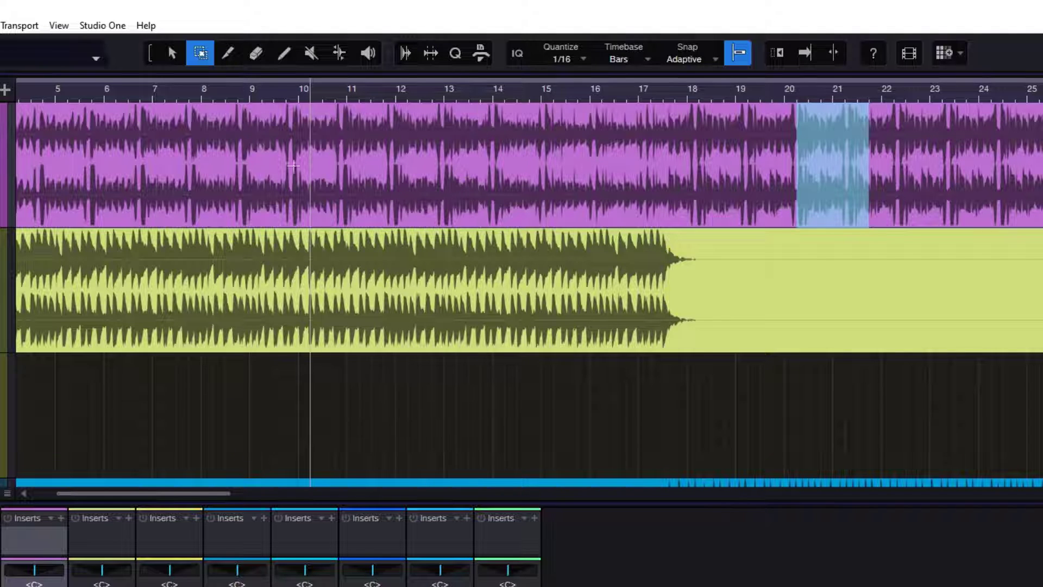
- Select four ranges together on the 303 event (about 9–9.4, 13–14, 16.4–17.4, 20.2–21.3) and two on Break Bass (about 11.2–12.2, 15.3–16.4)
{"action": "left_click_drag", "start_coordinate": [247, 163], "coordinate": [285, 187]}
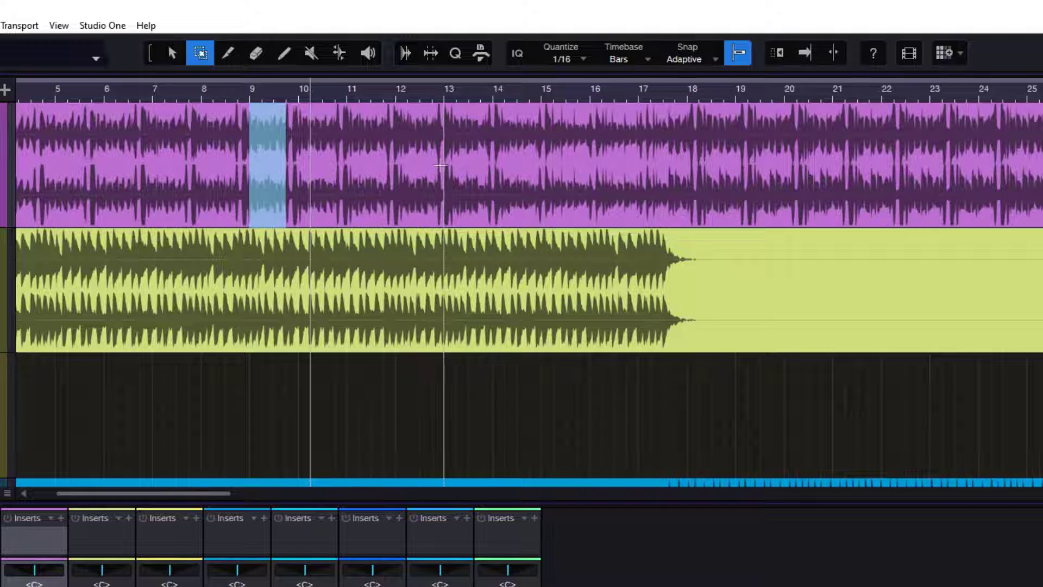
{"action": "left_click_drag", "start_coordinate": [440, 167], "coordinate": [493, 167]}
{"action": "left_click_drag", "start_coordinate": [629, 168], "coordinate": [675, 167]}
{"action": "left_click_drag", "start_coordinate": [797, 167], "coordinate": [853, 169]}
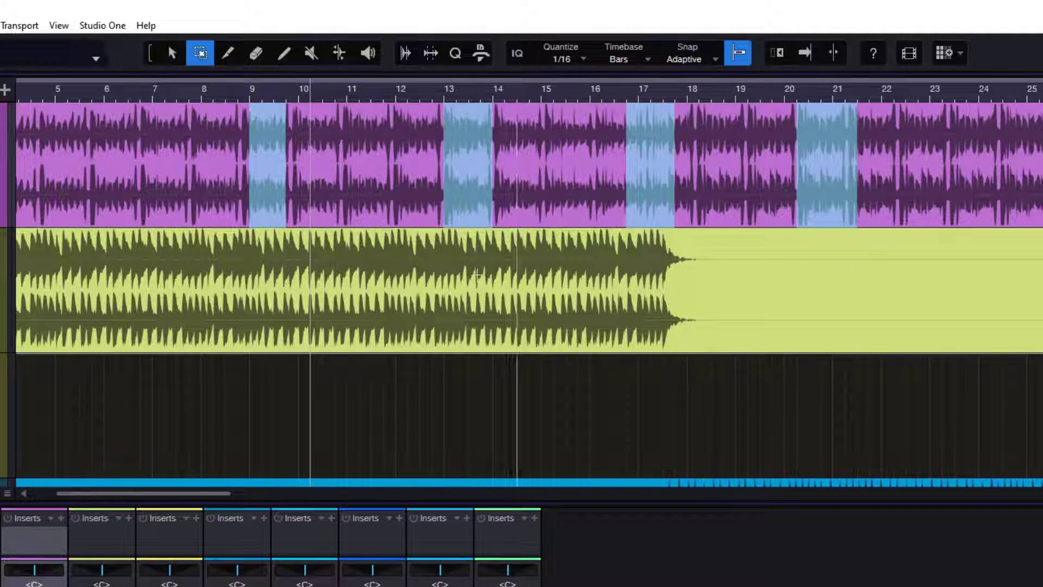
{"action": "left_click_drag", "start_coordinate": [356, 283], "coordinate": [410, 285]}
{"action": "left_click_drag", "start_coordinate": [568, 290], "coordinate": [629, 294]}
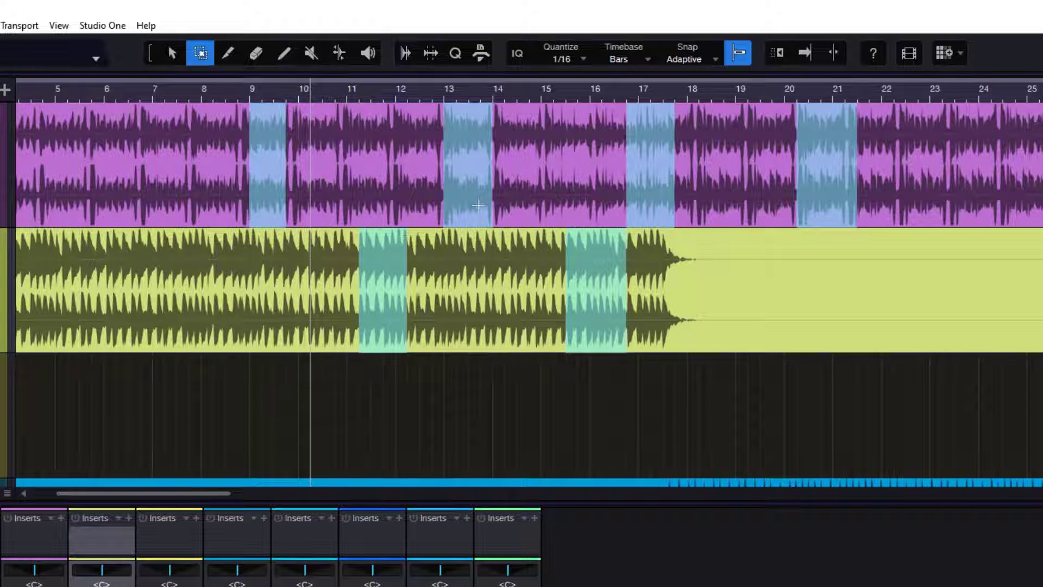
- Move all selected 303 and Break Bass ranges down one track, undo the move, and move them down one track again
{"action": "left_click_drag", "start_coordinate": [478, 205], "coordinate": [478, 389]}
{"action": "left_click_drag", "start_coordinate": [496, 301], "coordinate": [486, 330]}
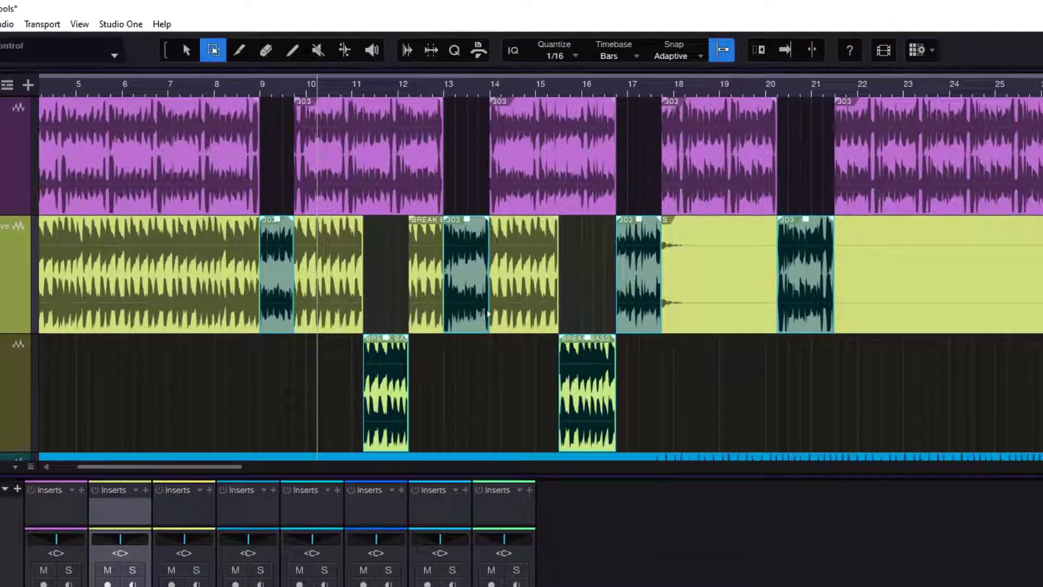
{"action": "key", "text": "ctrl+z"}
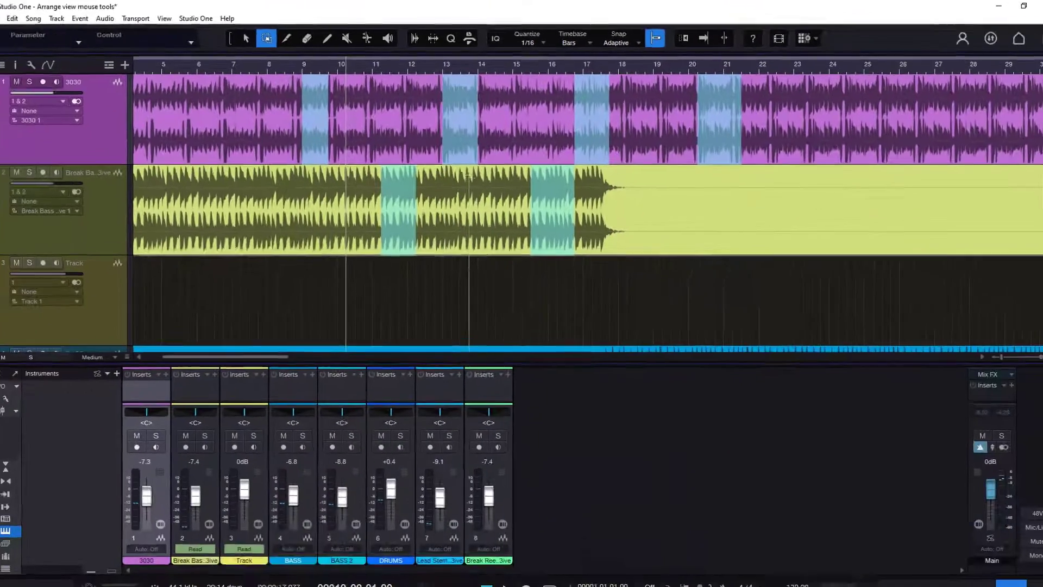
{"action": "left_click_drag", "start_coordinate": [462, 151], "coordinate": [466, 233]}
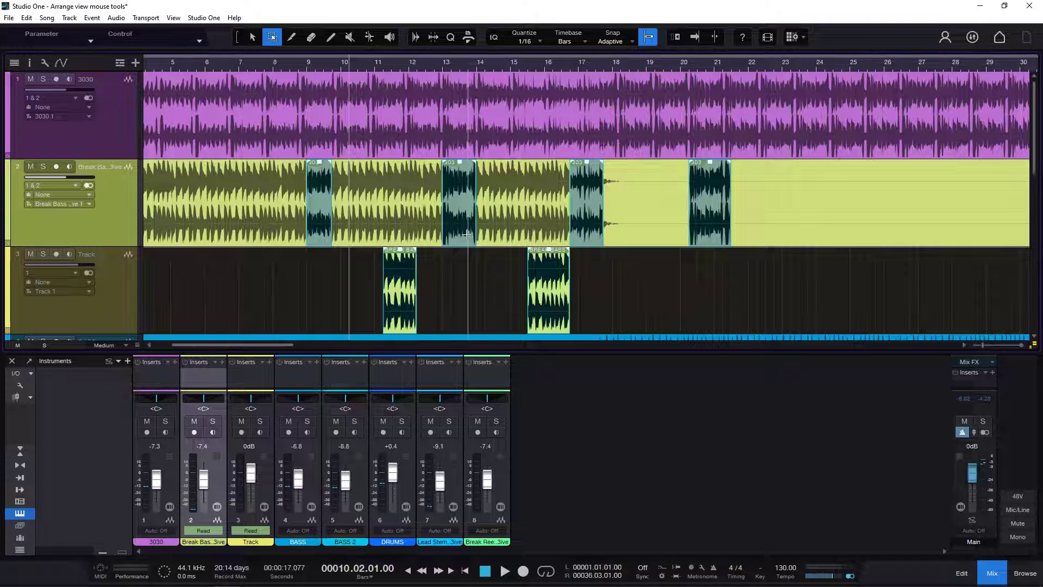
- Select three ranges on the 303 event between bar 12 and 14.2, plus Break Bass ranges at about 12.3.3 to 13 and 13.4 to 14
{"action": "mouse_move", "coordinate": [380, 61]}
{"action": "left_mouse_down"}
{"action": "mouse_move", "coordinate": [389, 85]}
{"action": "mouse_move", "coordinate": [366, 93]}
{"action": "mouse_move", "coordinate": [360, 84]}
{"action": "mouse_move", "coordinate": [471, 109]}
{"action": "left_mouse_up"}
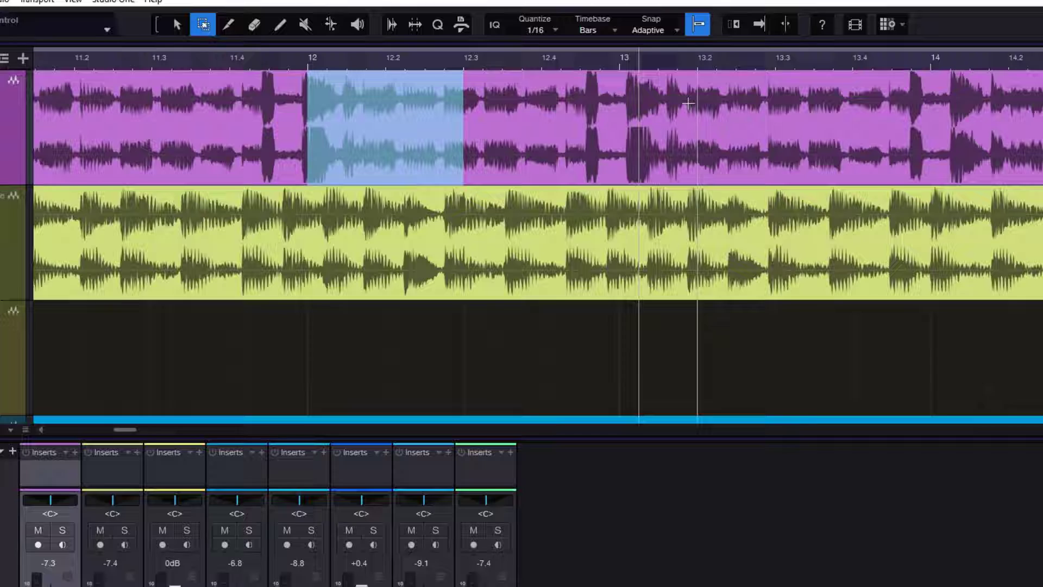
{"action": "left_click_drag", "start_coordinate": [633, 99], "coordinate": [722, 100]}
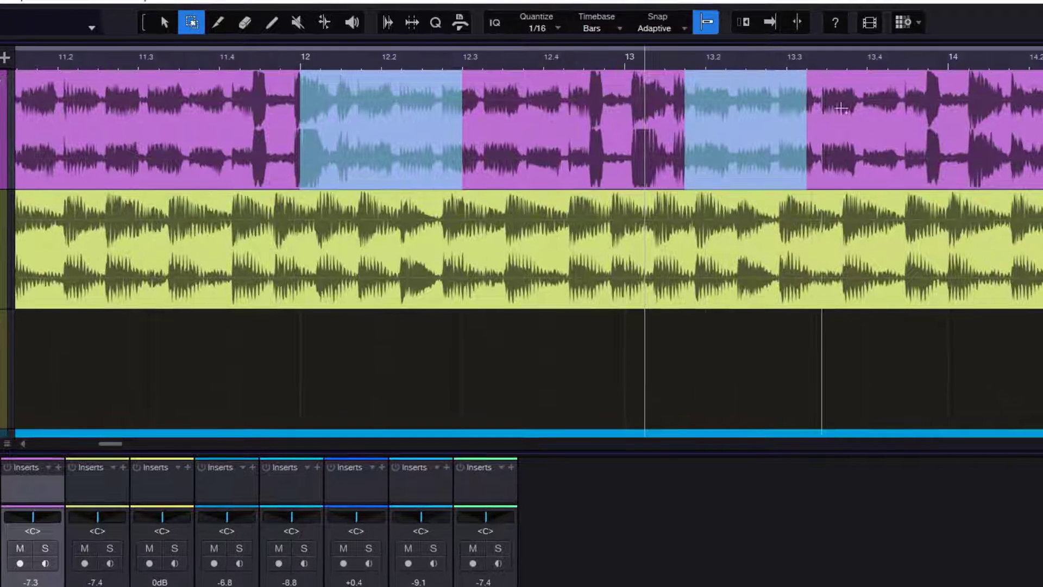
{"action": "left_click_drag", "start_coordinate": [969, 108], "coordinate": [1028, 109]}
{"action": "left_click_drag", "start_coordinate": [503, 228], "coordinate": [625, 228]}
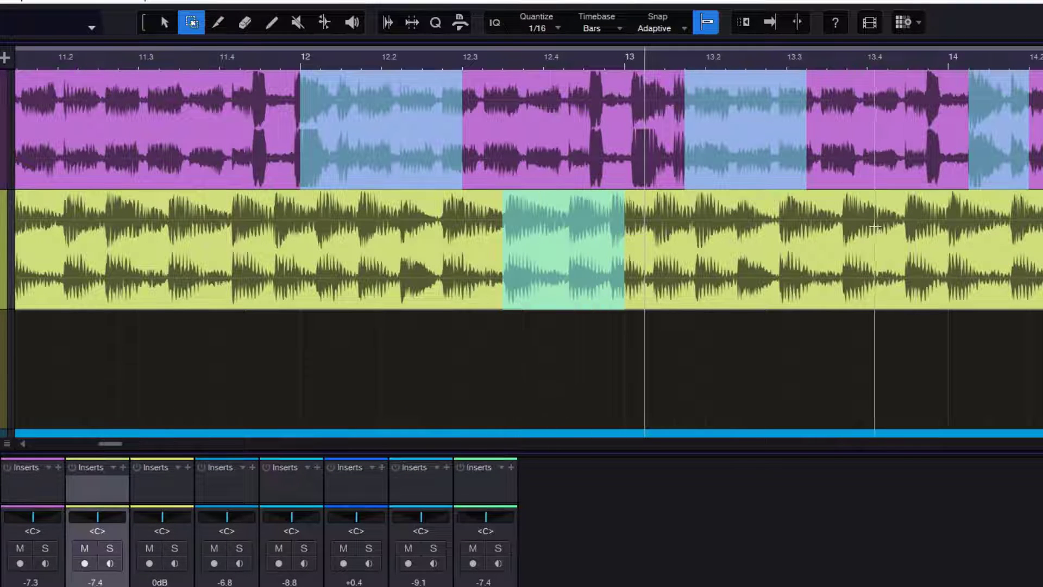
{"action": "left_click_drag", "start_coordinate": [869, 229], "coordinate": [948, 233]}
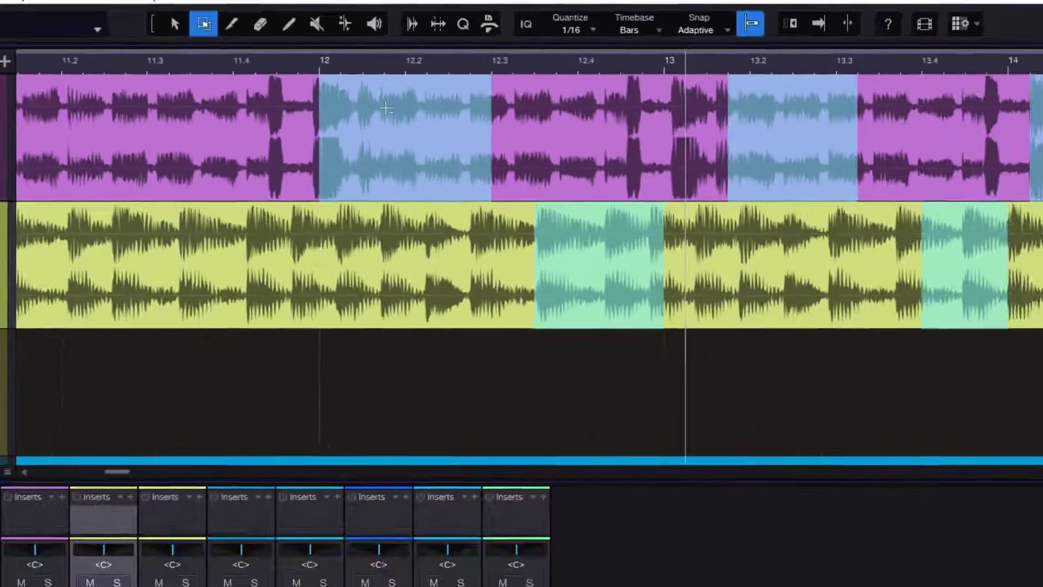
- Deselect all ranges on the 303 event only, and clear the remaining Break Bass ranges
{"action": "double_click", "coordinate": [663, 183], "text": "shift"}
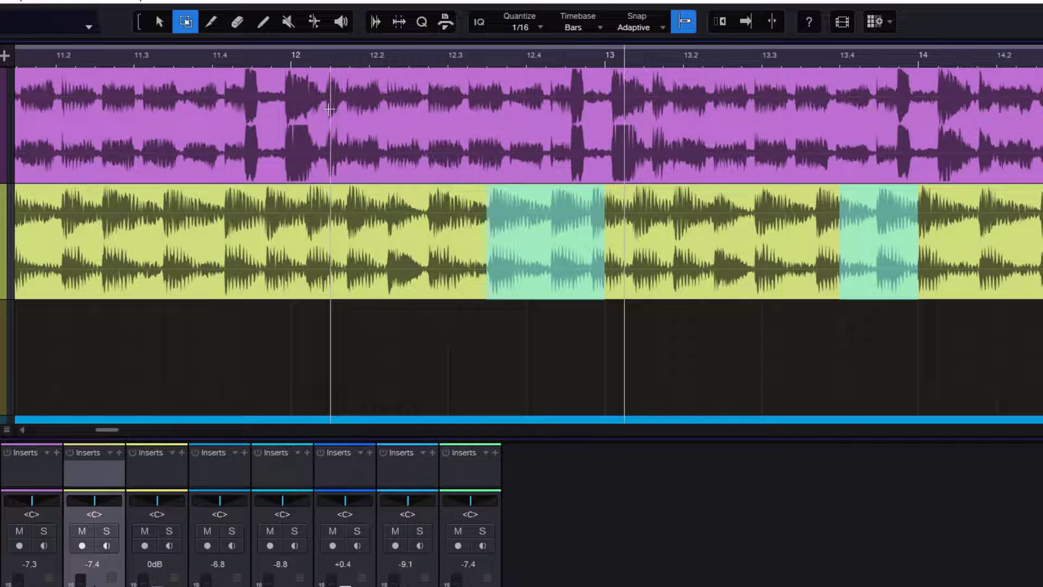
{"action": "left_click", "coordinate": [535, 221]}
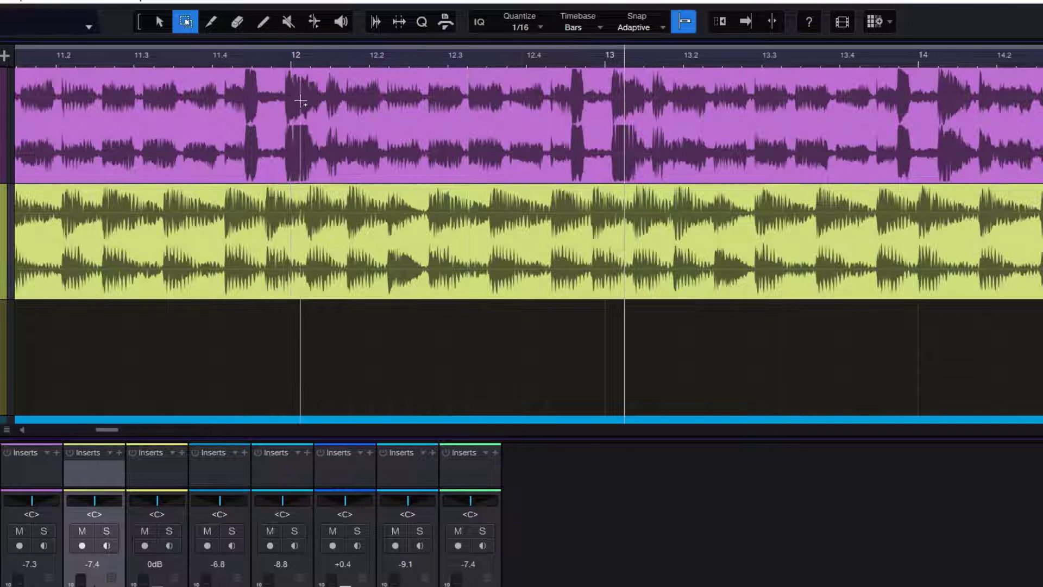
- Select 303 ranges at about 12 to 12.2.3, 12.4.3 to 13.2 and 13.3.3 to 13.4.4, and clear them all
{"action": "left_click_drag", "start_coordinate": [300, 101], "coordinate": [409, 108]}
{"action": "left_click_drag", "start_coordinate": [565, 120], "coordinate": [682, 128]}
{"action": "left_click_drag", "start_coordinate": [801, 125], "coordinate": [897, 125]}
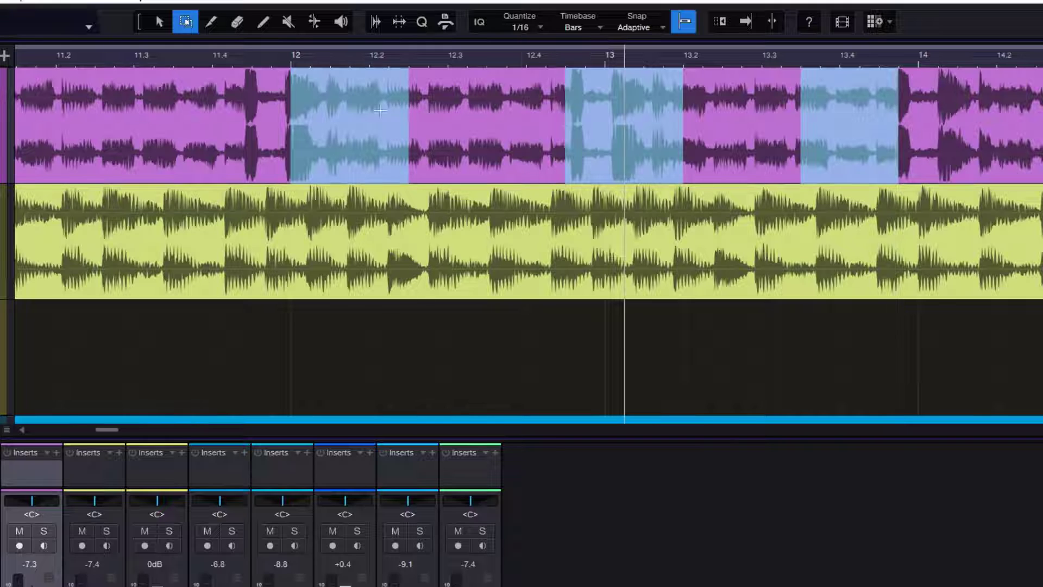
{"action": "left_click", "coordinate": [356, 111]}
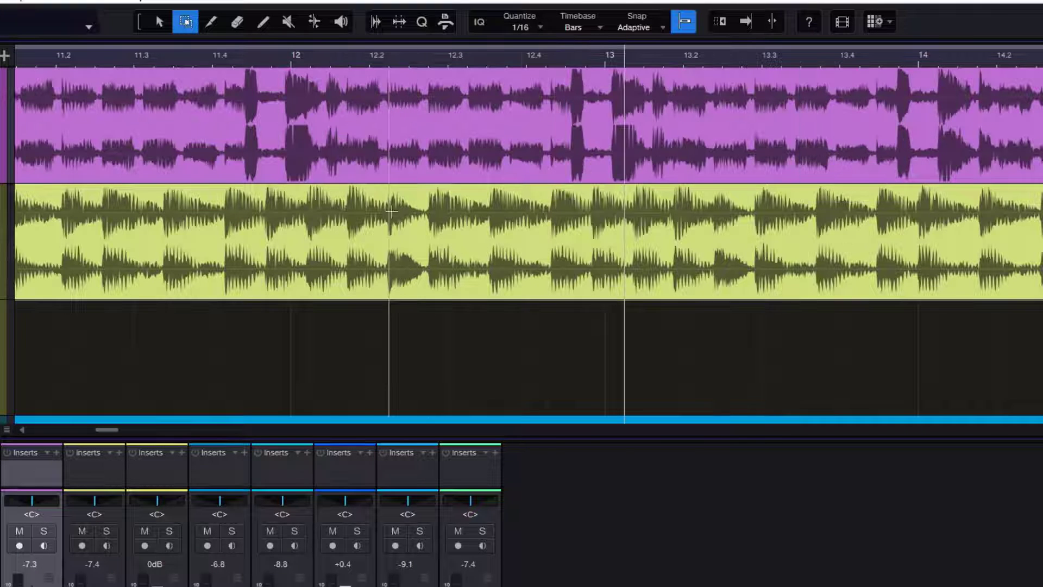
- Select Break Bass ranges at about 12.2–12.3.3 and 13.3.3–13.4.3, plus 303 ranges at about 12.4.4–13.2.3 and 11.4.4–12.2
{"action": "left_click_drag", "start_coordinate": [391, 239], "coordinate": [484, 242]}
{"action": "left_click_drag", "start_coordinate": [585, 111], "coordinate": [717, 119]}
{"action": "left_click_drag", "start_coordinate": [370, 239], "coordinate": [486, 242]}
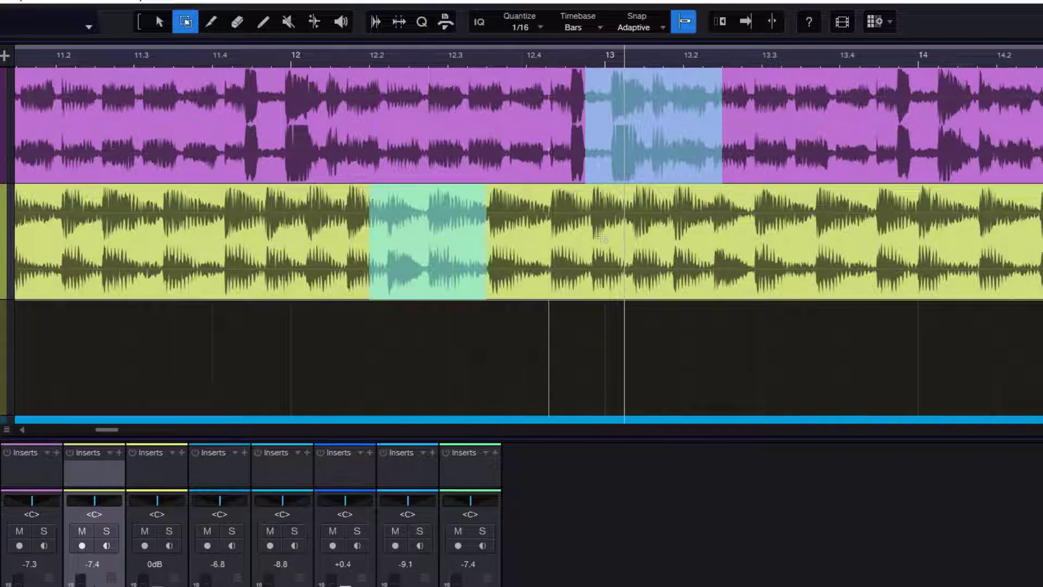
{"action": "left_click_drag", "start_coordinate": [802, 239], "coordinate": [879, 242]}
{"action": "left_click_drag", "start_coordinate": [273, 120], "coordinate": [368, 118]}
- Deselect the 303 ranges and the remaining Break Bass ranges, also selecting and clearing a short Break Bass range near 12.3
{"action": "left_click", "coordinate": [319, 118], "text": "shift"}
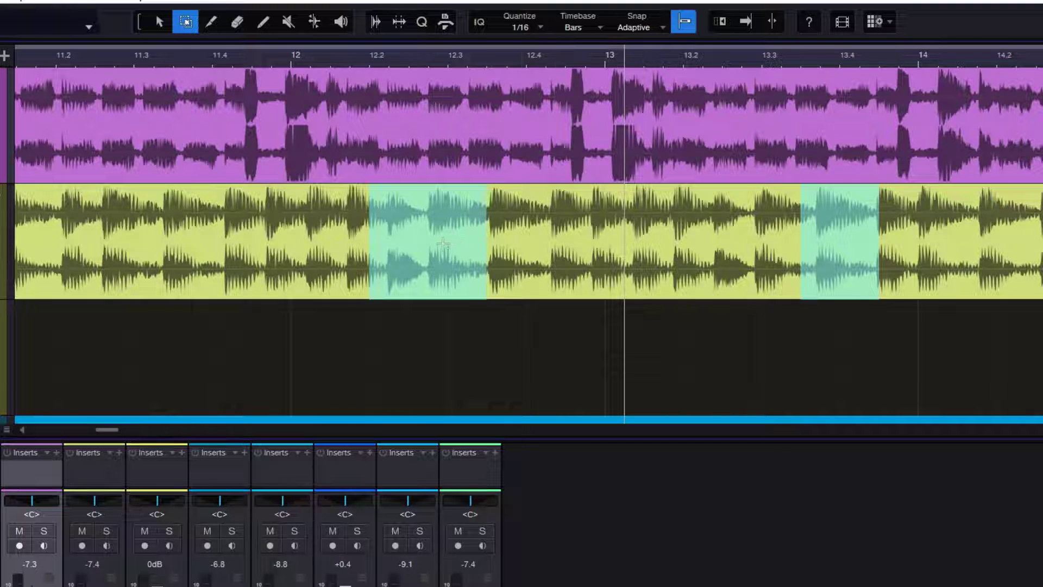
{"action": "left_click", "coordinate": [443, 244]}
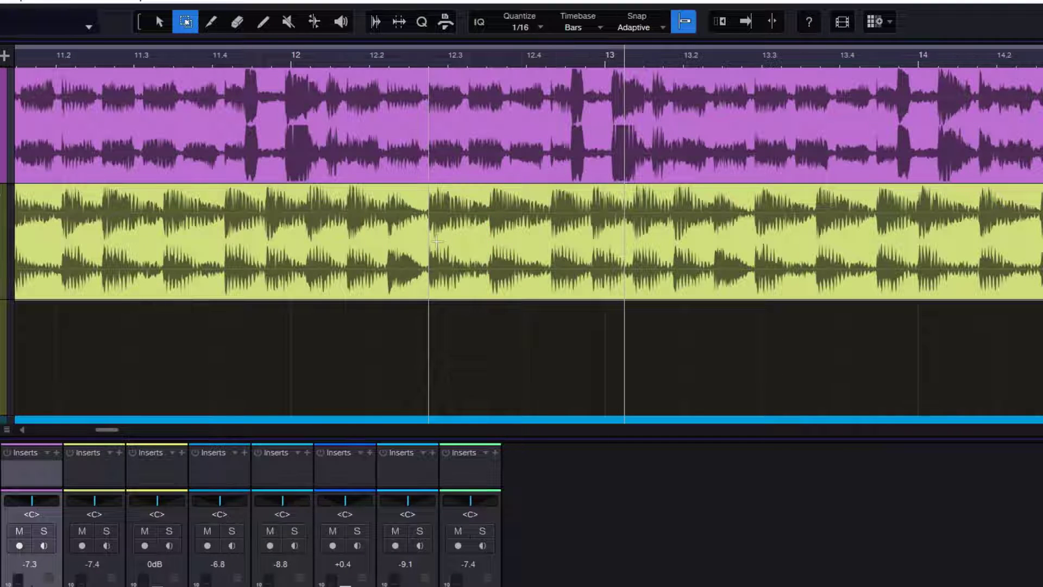
{"action": "left_click_drag", "start_coordinate": [419, 238], "coordinate": [463, 237]}
{"action": "left_click", "coordinate": [440, 235]}
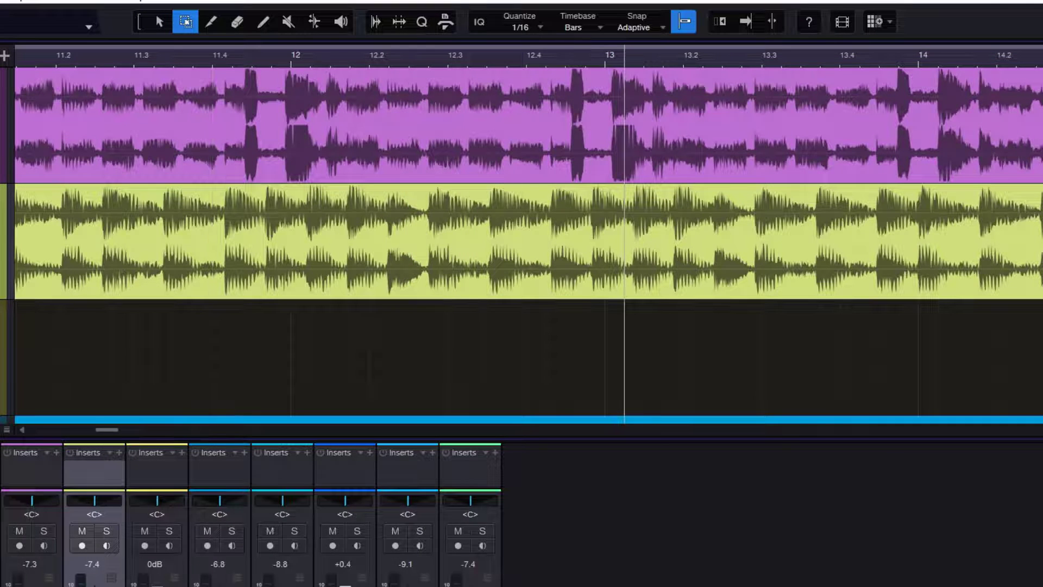
- Turn snapping off and back on
{"action": "left_click_drag", "start_coordinate": [297, 60], "coordinate": [260, 74]}
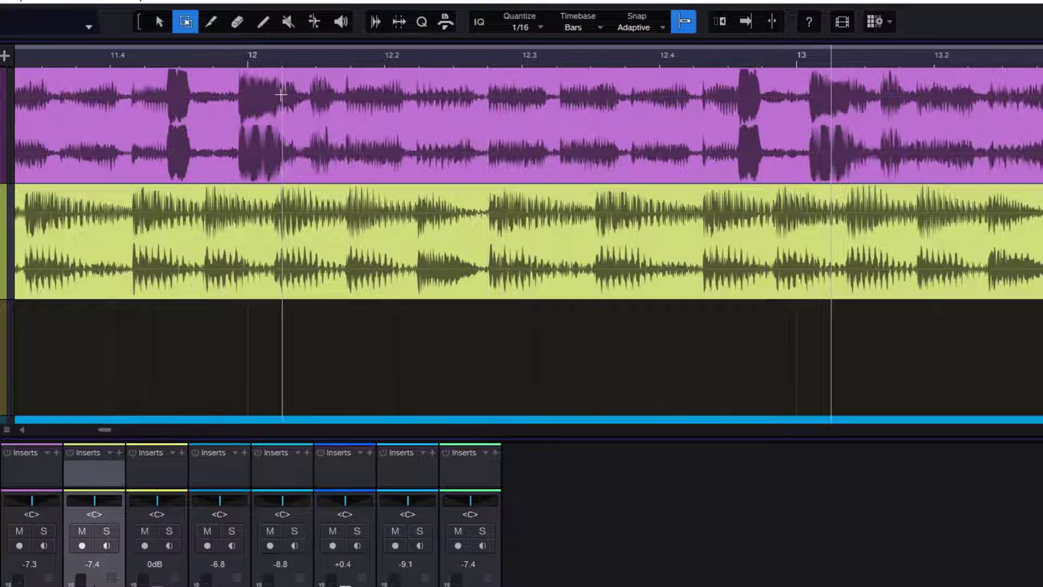
{"action": "key", "text": "n"}
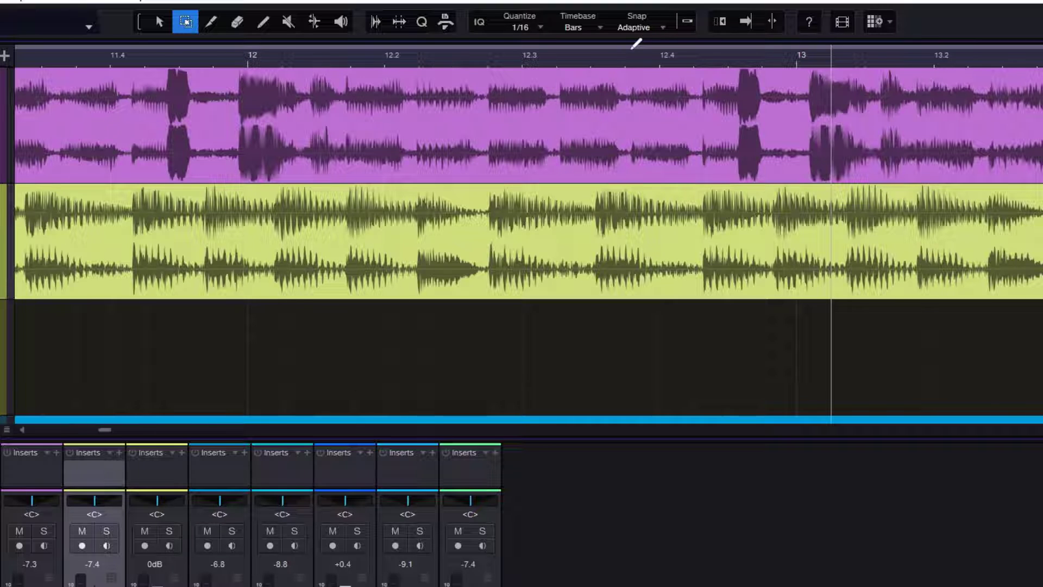
{"action": "left_click", "coordinate": [686, 23]}
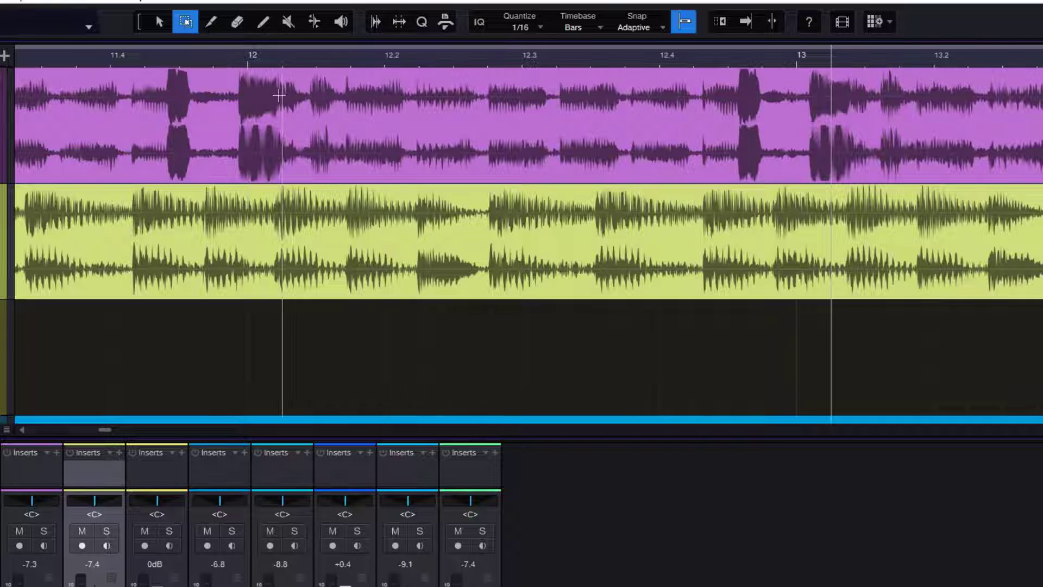
- Select snapped ranges around bar 12 on the 303 event, including about 12 to 12.2, and clear them
{"action": "left_click_drag", "start_coordinate": [251, 84], "coordinate": [385, 96]}
{"action": "left_click_drag", "start_coordinate": [220, 82], "coordinate": [321, 100]}
{"action": "left_click", "coordinate": [156, 99]}
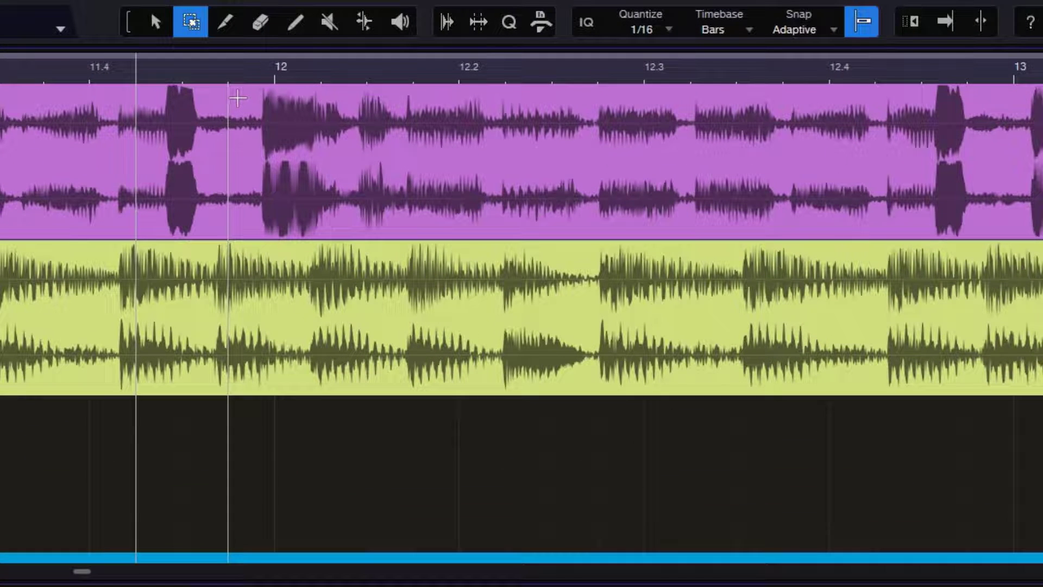
{"action": "left_click_drag", "start_coordinate": [240, 98], "coordinate": [358, 144]}
{"action": "left_click", "coordinate": [411, 113]}
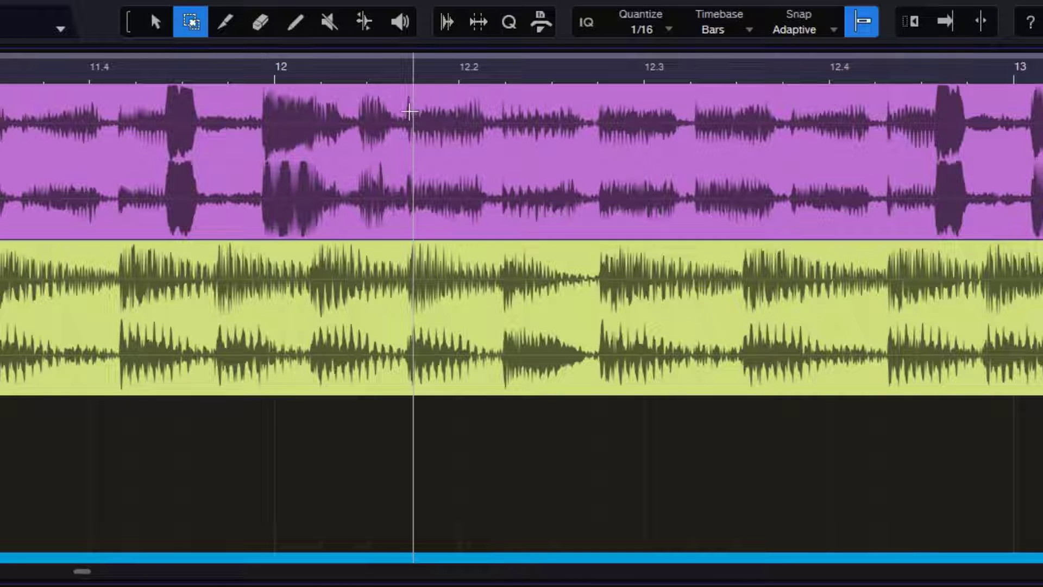
- Select 303 ranges at about 12.2 to 12.2.3, 12.3.2 to 12.4 and from 12.4.4 past bar 13, and clear them
{"action": "left_click_drag", "start_coordinate": [410, 112], "coordinate": [525, 118]}
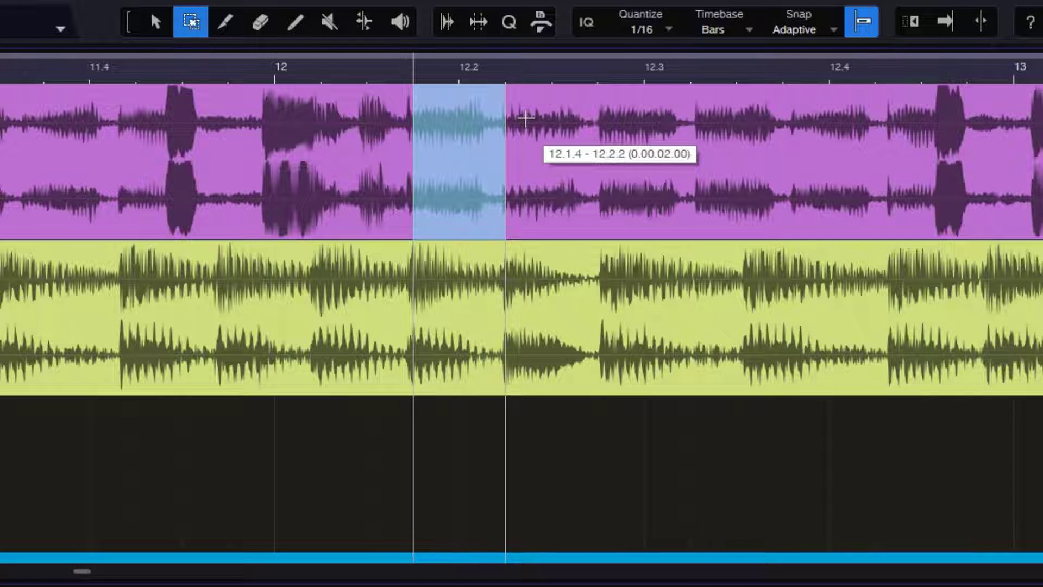
{"action": "left_click_drag", "start_coordinate": [526, 117], "coordinate": [552, 166]}
{"action": "left_click", "coordinate": [629, 166]}
{"action": "left_click_drag", "start_coordinate": [690, 141], "coordinate": [830, 142]}
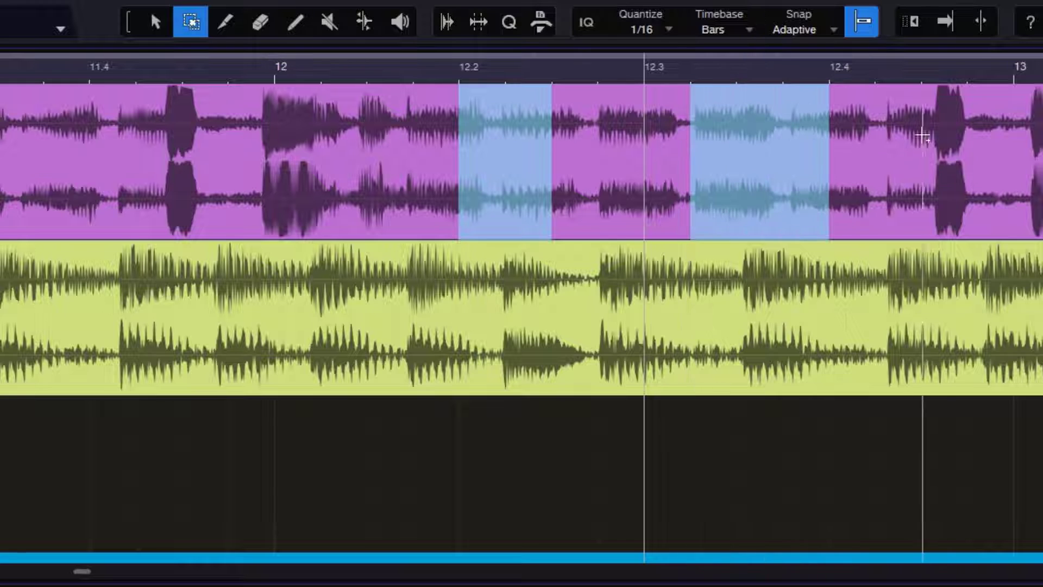
{"action": "left_click_drag", "start_coordinate": [967, 141], "coordinate": [1042, 141]}
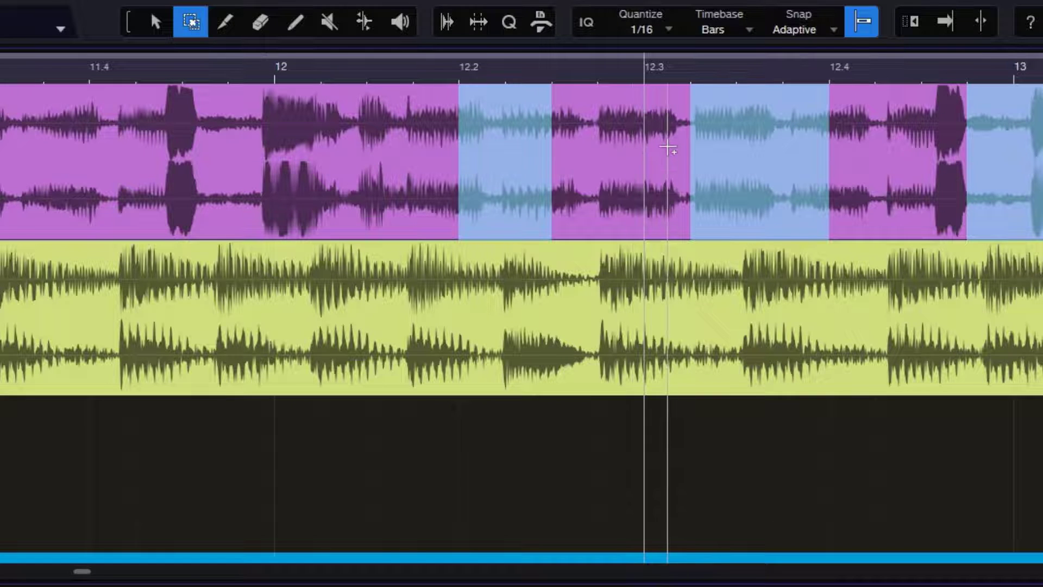
{"action": "left_click", "coordinate": [447, 121]}
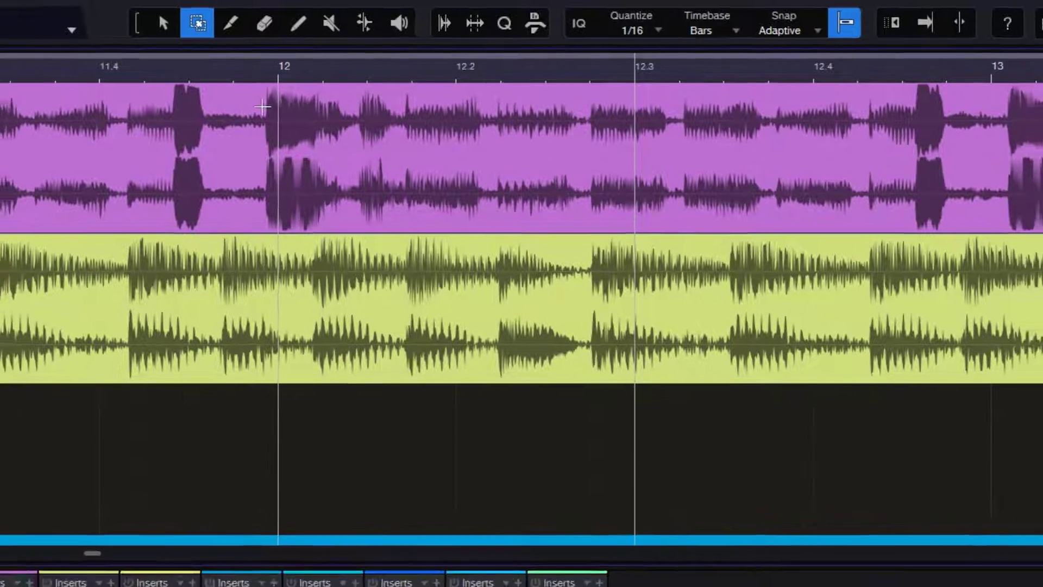
- Select the 303 range from 12 to about 12.1.3, reactivate the Range Tool, and clear the selection
{"action": "left_click_drag", "start_coordinate": [263, 107], "coordinate": [377, 102]}
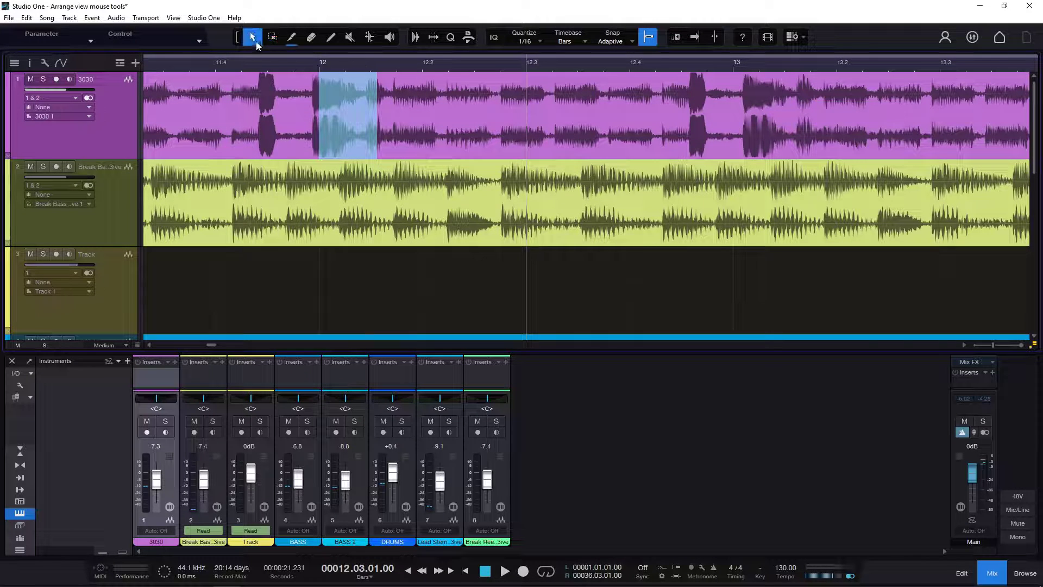
{"action": "left_click", "coordinate": [272, 38]}
{"action": "left_click", "coordinate": [361, 140]}
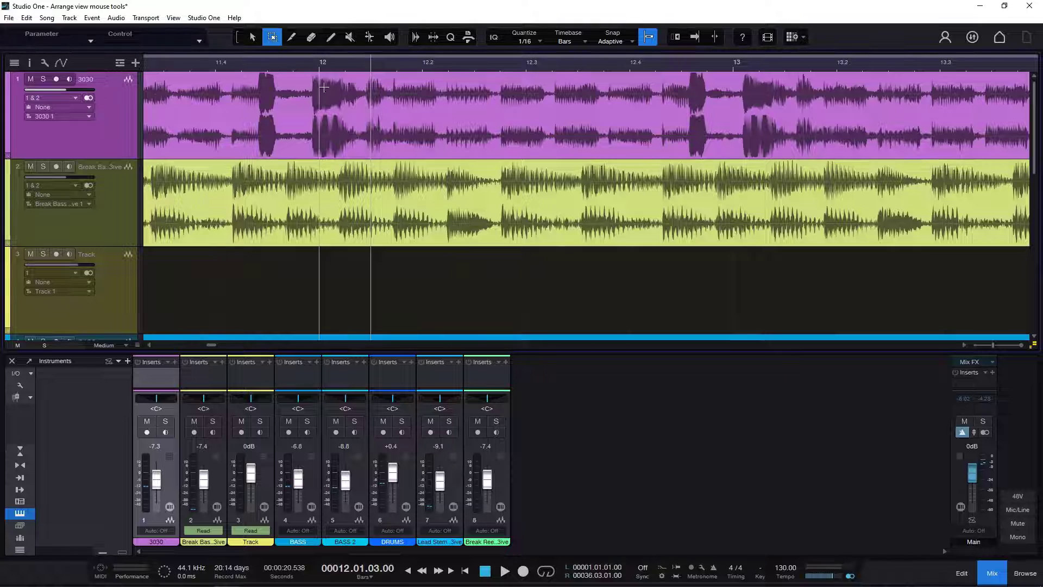
- Split the 303 event at 12, 12.2.2, 12.4 and 12.4.4 with the Split Tool
{"action": "left_click", "coordinate": [293, 41]}
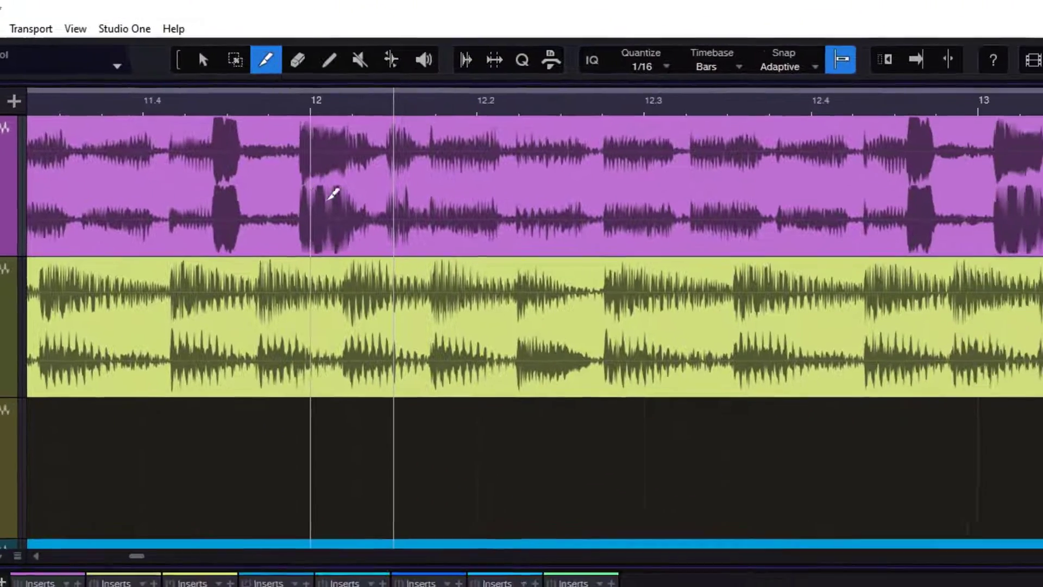
{"action": "left_click", "coordinate": [308, 186]}
{"action": "left_click", "coordinate": [531, 177]}
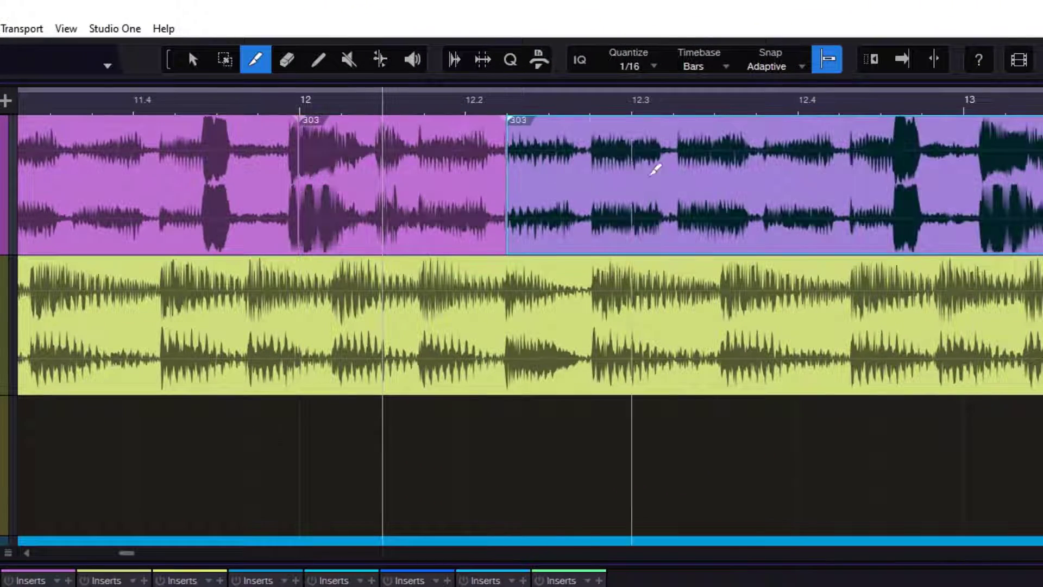
{"action": "left_click", "coordinate": [820, 167]}
{"action": "left_click", "coordinate": [935, 152]}
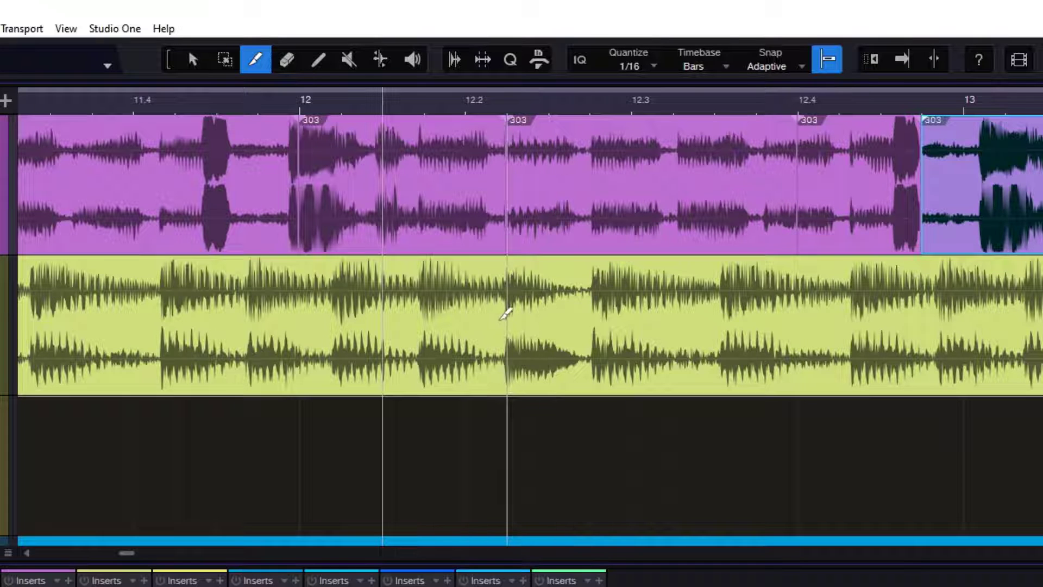
- Split the Break Bass event at 12.2.2 and 12.3.2, and select the 303 section starting at bar 12
{"action": "left_click", "coordinate": [509, 302]}
{"action": "left_click", "coordinate": [694, 308]}
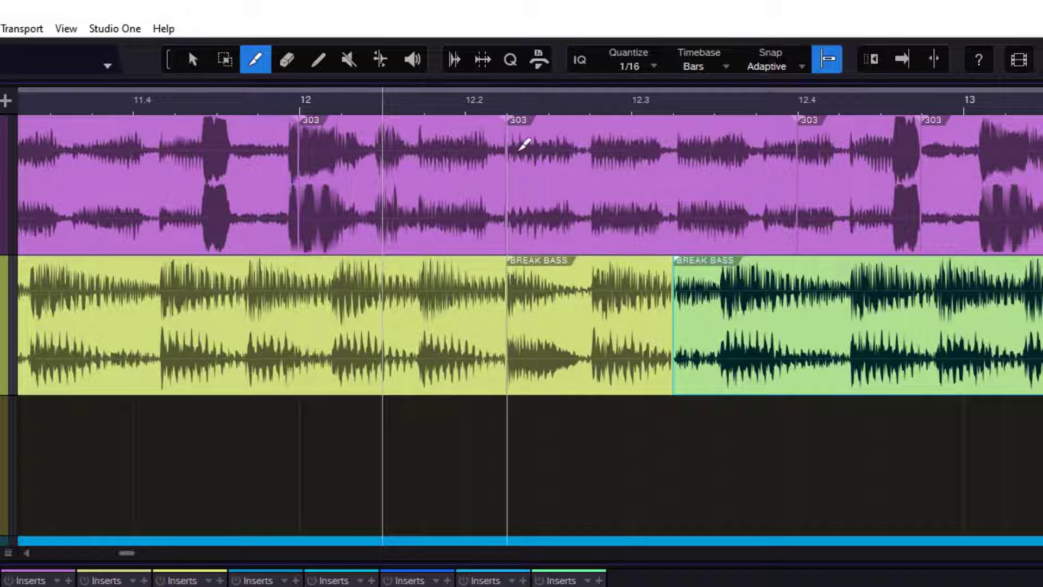
{"action": "left_click", "coordinate": [361, 200]}
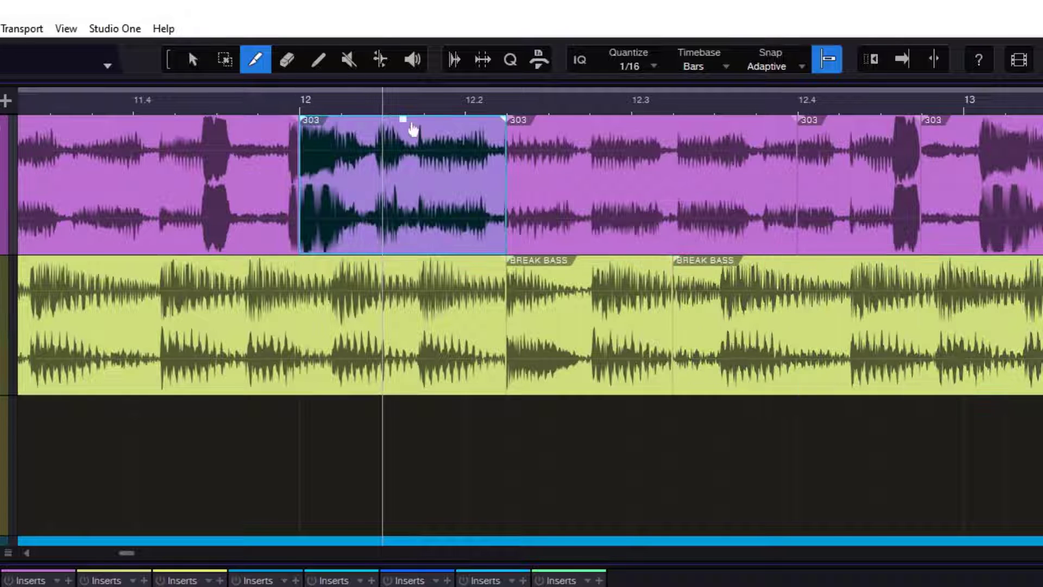
- Lower the volume of the 303 section starting at bar 12, and split the 303 event at 13 and 12.4.3
{"action": "left_click_drag", "start_coordinate": [407, 121], "coordinate": [434, 184]}
{"action": "left_click", "coordinate": [966, 163]}
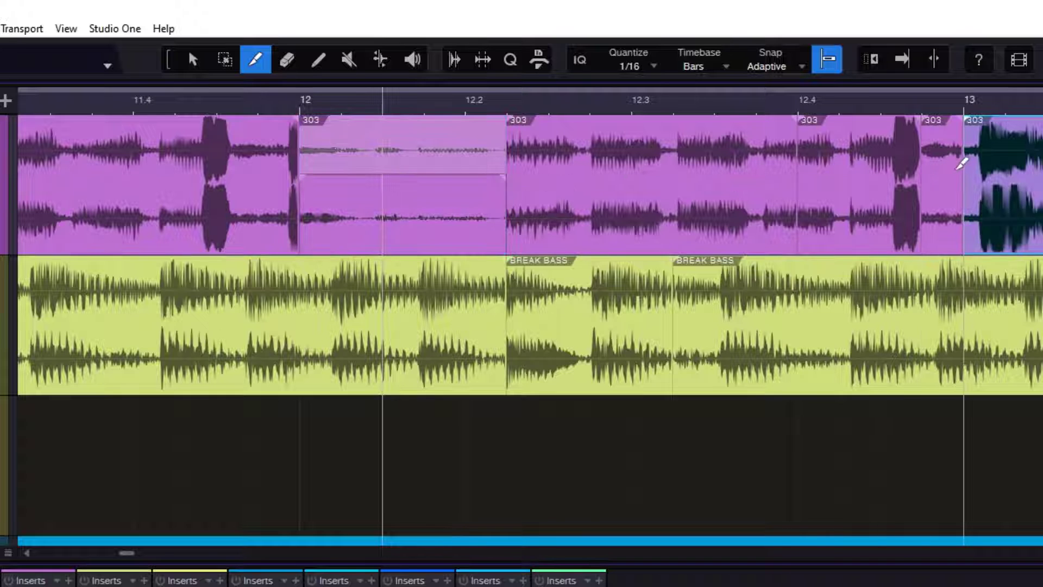
{"action": "left_click", "coordinate": [893, 163]}
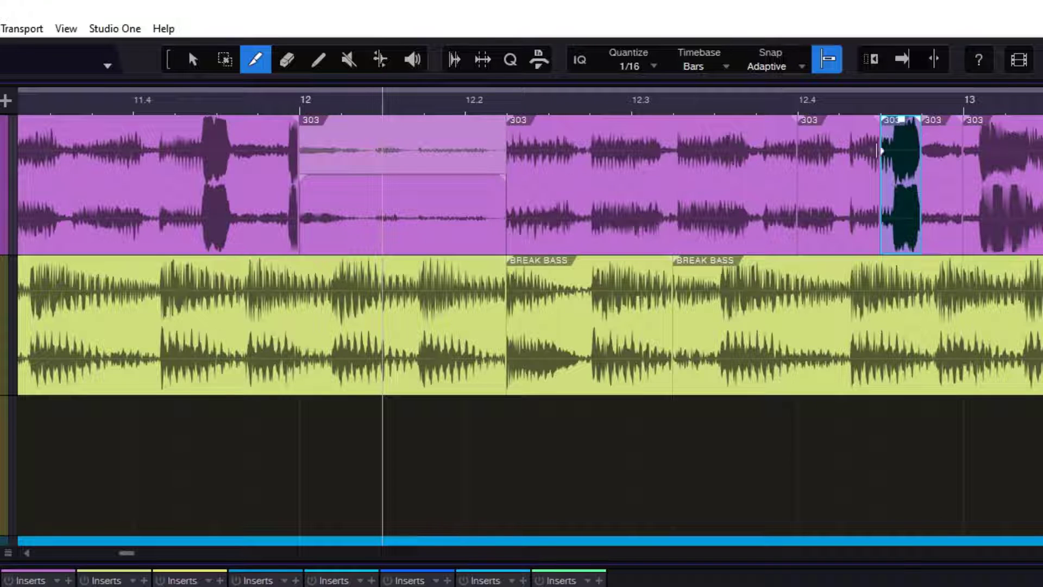
- Trim the start of the short 303 section beginning at 12.4.3 so it starts slightly later
{"action": "mouse_move", "coordinate": [919, 158]}
{"action": "left_mouse_down"}
{"action": "mouse_move", "coordinate": [894, 171]}
{"action": "mouse_move", "coordinate": [913, 175]}
{"action": "left_mouse_up"}
{"action": "left_click_drag", "start_coordinate": [905, 107], "coordinate": [918, 156]}
{"action": "left_click_drag", "start_coordinate": [789, 176], "coordinate": [861, 179]}
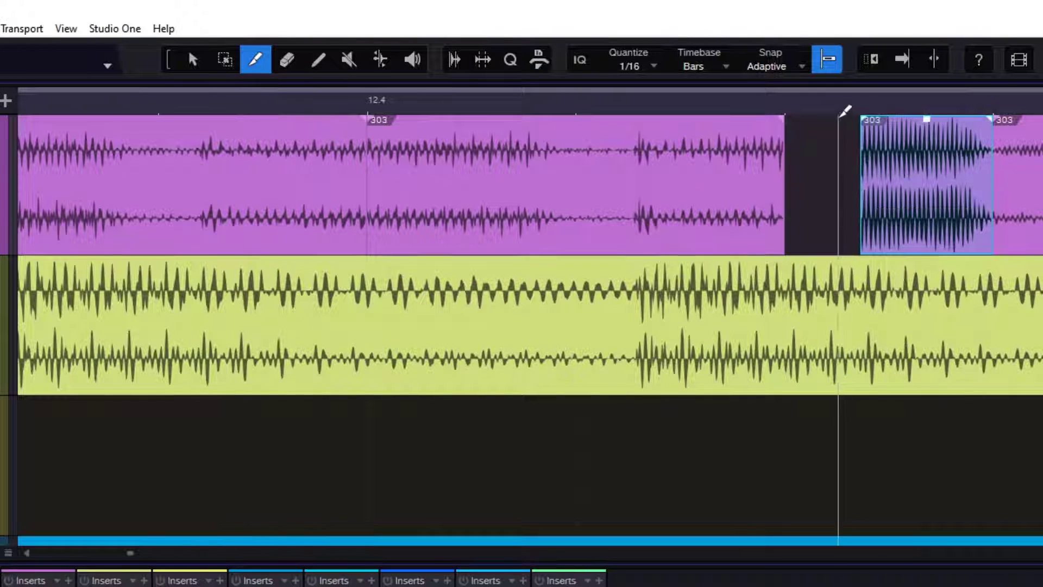
{"action": "left_click_drag", "start_coordinate": [826, 109], "coordinate": [832, 68]}
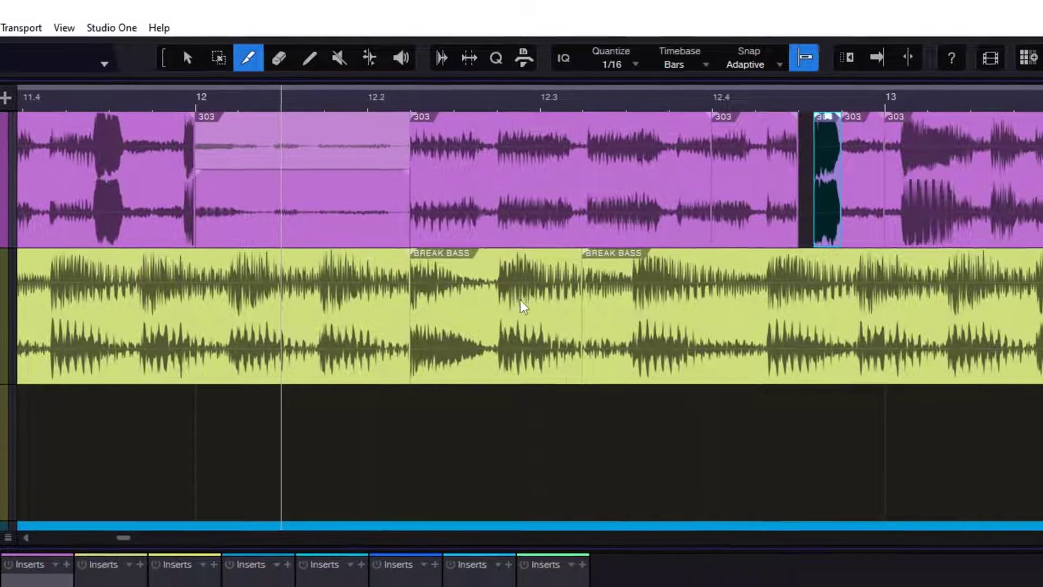
- Add a fade-out to the Break Bass section between 12.2.2 and 12.3.2, and lower its volume
{"action": "left_click", "coordinate": [523, 307]}
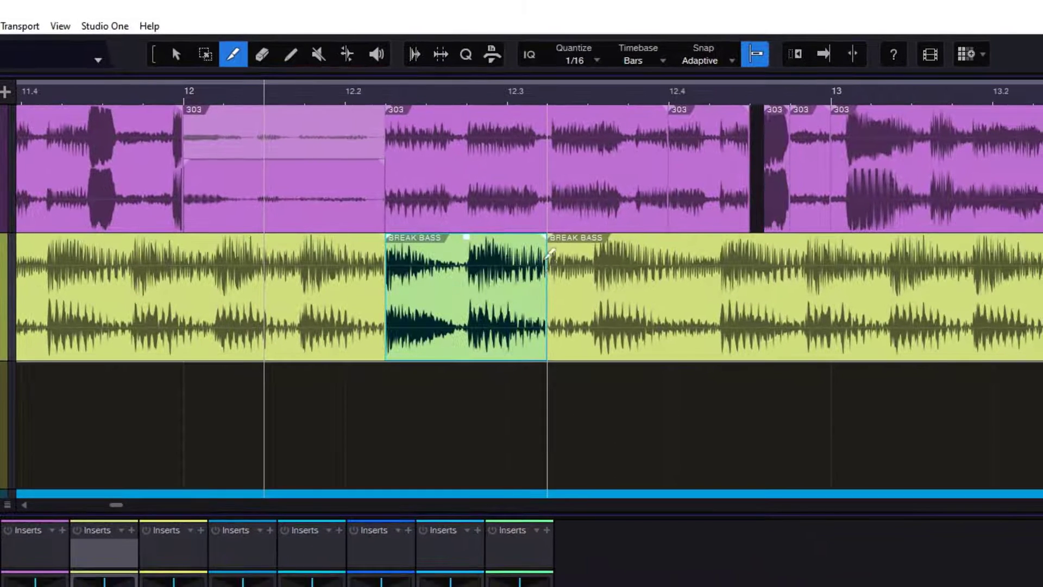
{"action": "left_click_drag", "start_coordinate": [546, 243], "coordinate": [444, 286]}
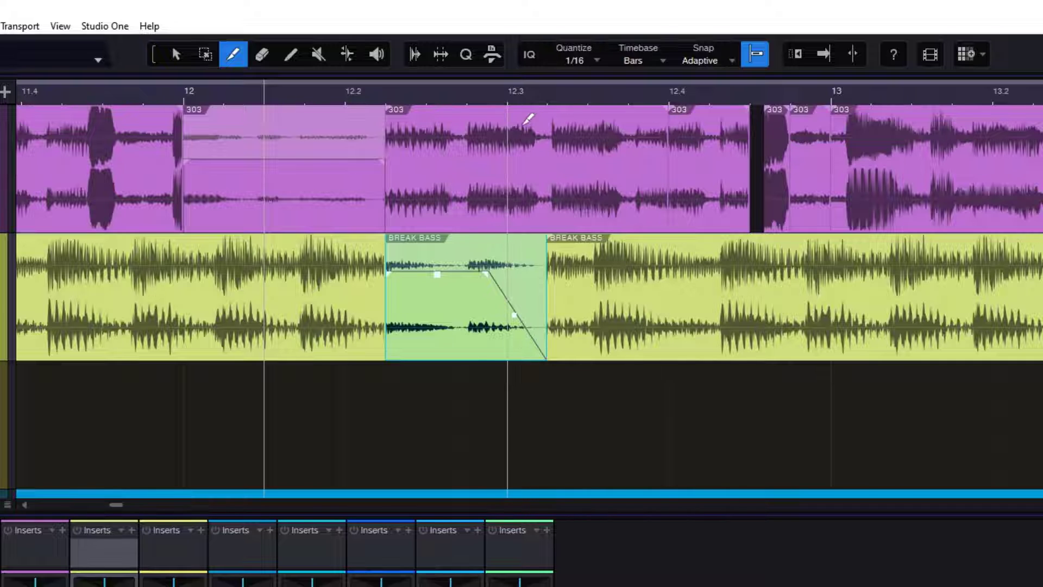
- Turn snapping off, split the 303 event freely near 12.3.2 and 12.3.4, and turn snapping back on
{"action": "key", "text": "n"}
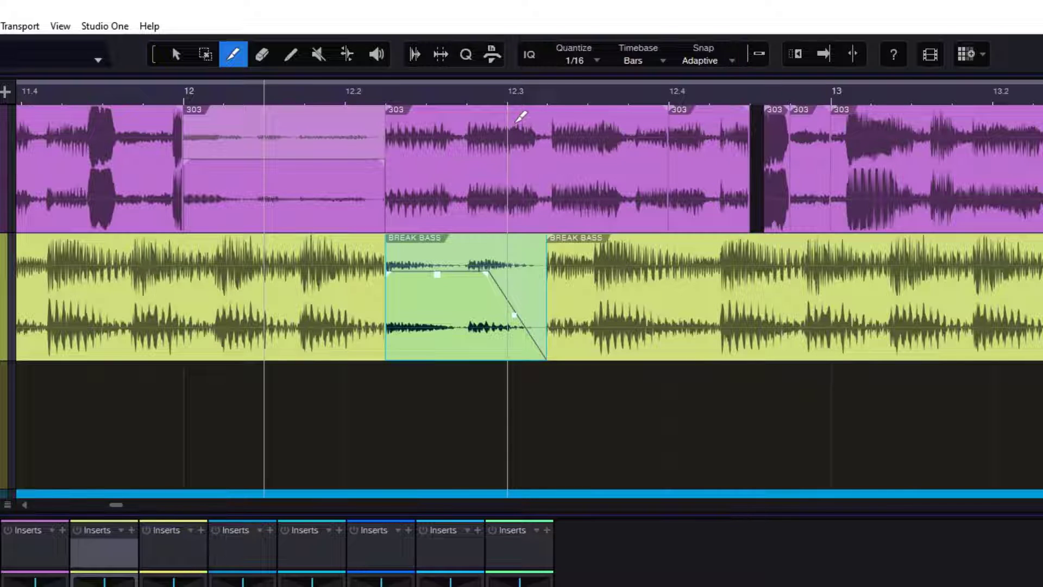
{"action": "left_click", "coordinate": [550, 130]}
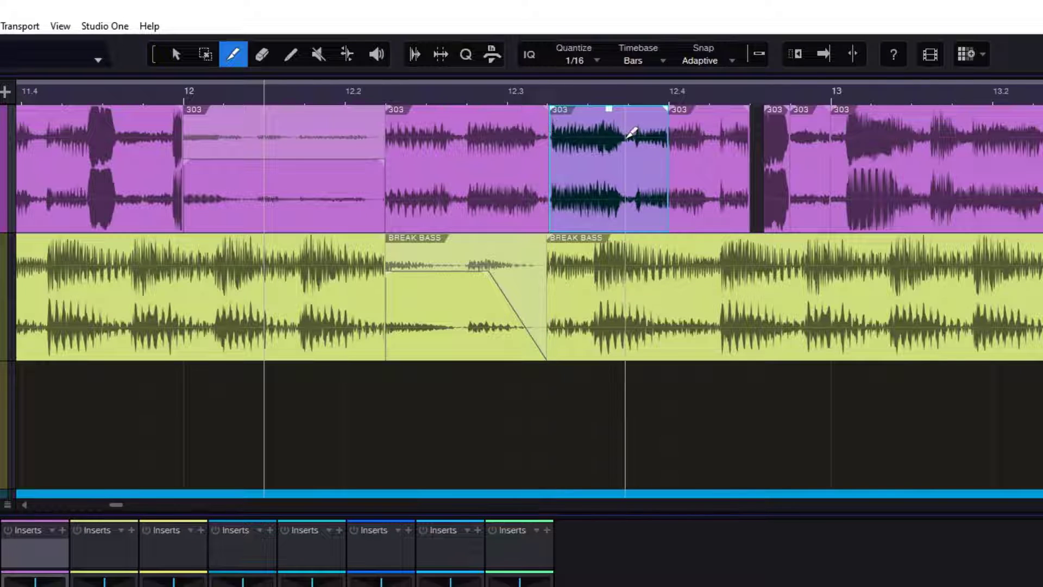
{"action": "left_click", "coordinate": [628, 136]}
{"action": "key", "text": "n"}
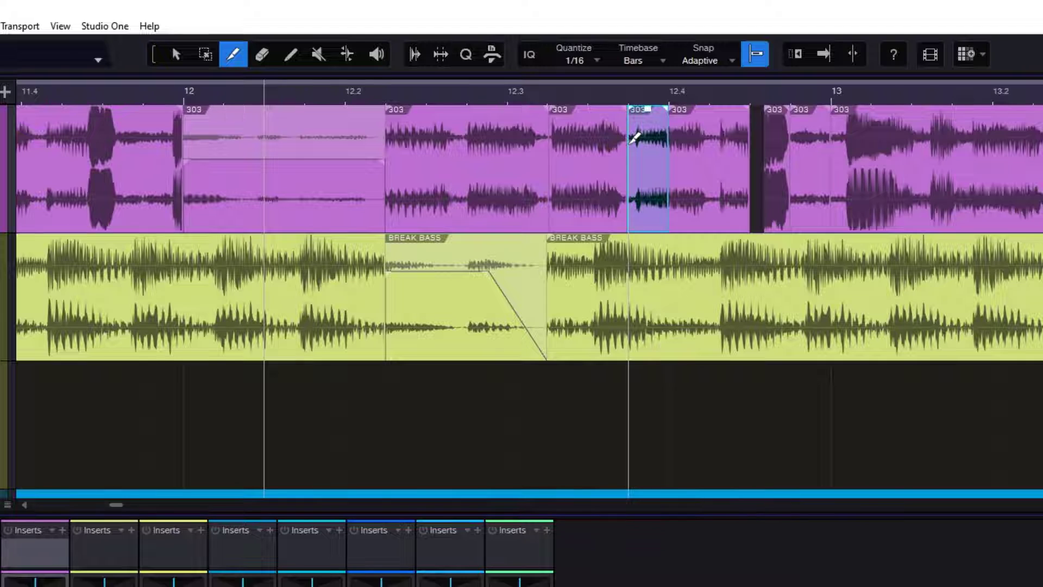
- Undo all the splits, trims, fades and volume changes until the 303 and Break Bass events are whole
{"action": "key", "text": "ctrl+z"}
{"action": "key", "text": "ctrl+z"}
{"action": "key", "text": "ctrl+z"}
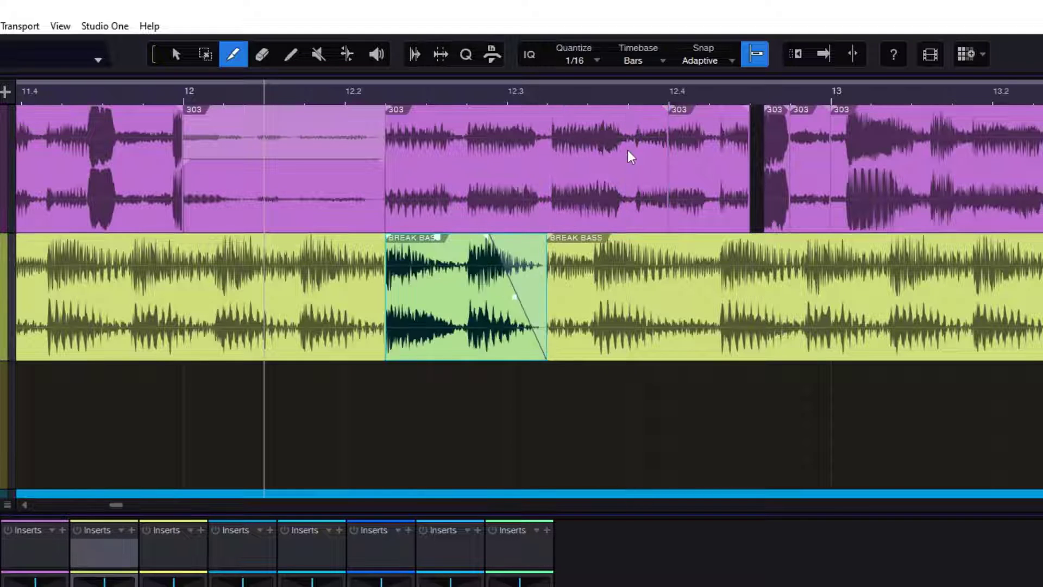
{"action": "key", "text": "ctrl+z"}
{"action": "key", "text": "ctrl+z"}
{"action": "key", "text": "ctrl+z"}
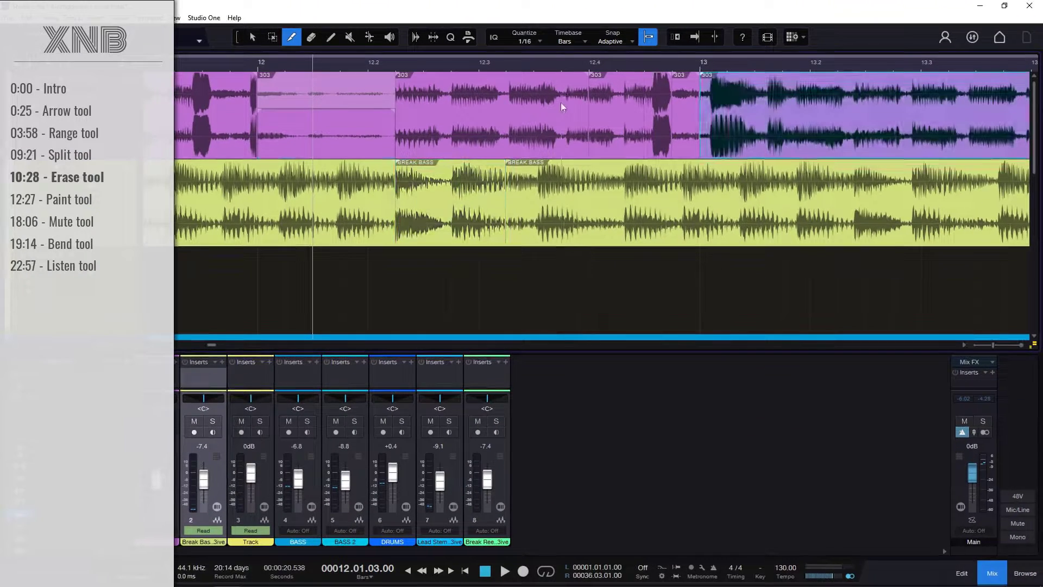
{"action": "key", "text": "ctrl+z"}
{"action": "key", "text": "ctrl+z"}
{"action": "key", "text": "ctrl+z"}
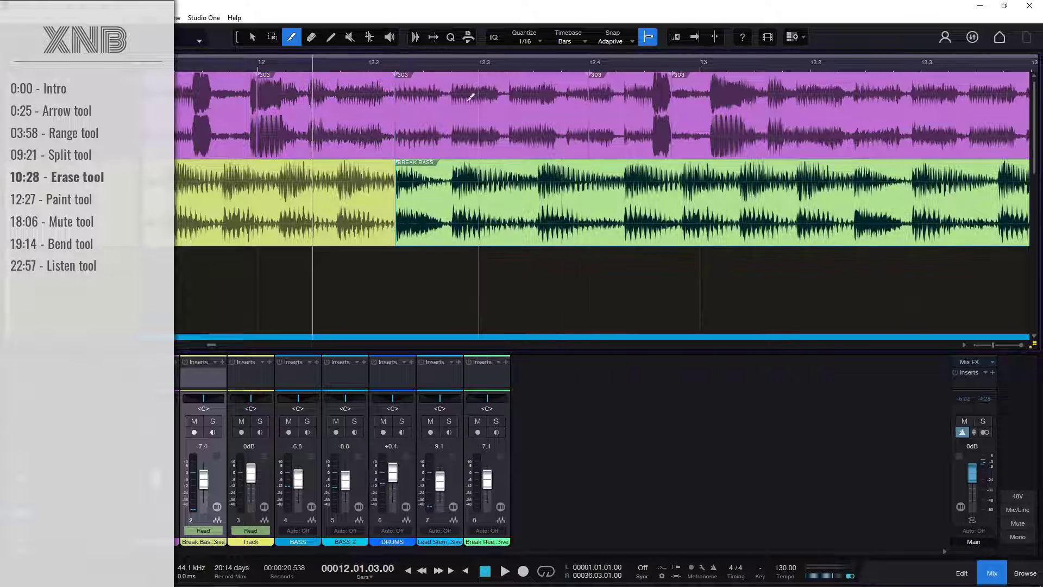
{"action": "key", "text": "ctrl+z"}
{"action": "key", "text": "ctrl+z"}
{"action": "key", "text": "ctrl+z"}
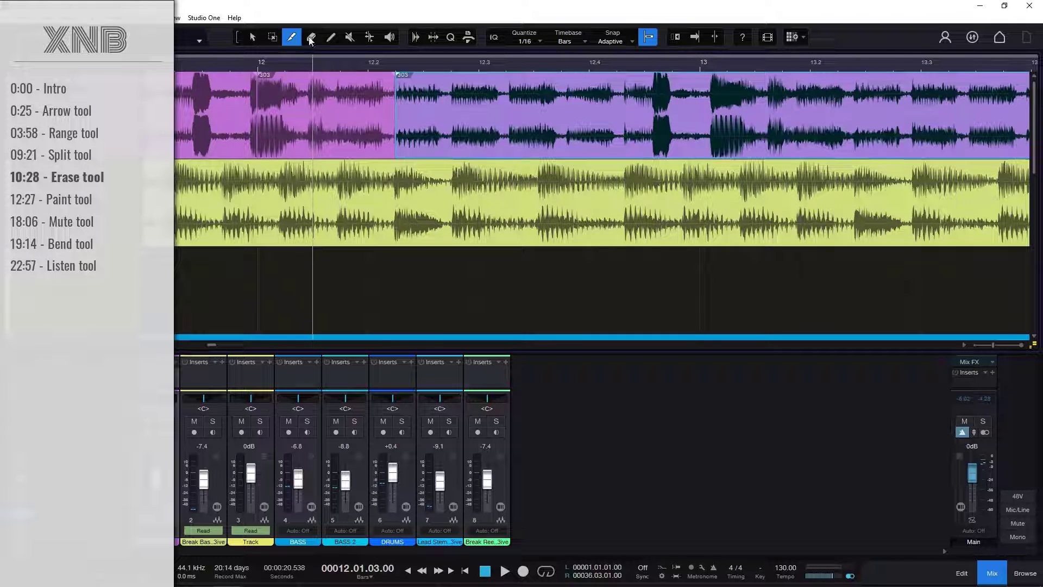
{"action": "key", "text": "ctrl+z"}
- Erase the whole 303 event with the Erase Tool, and undo the deletion
{"action": "left_click", "coordinate": [311, 38]}
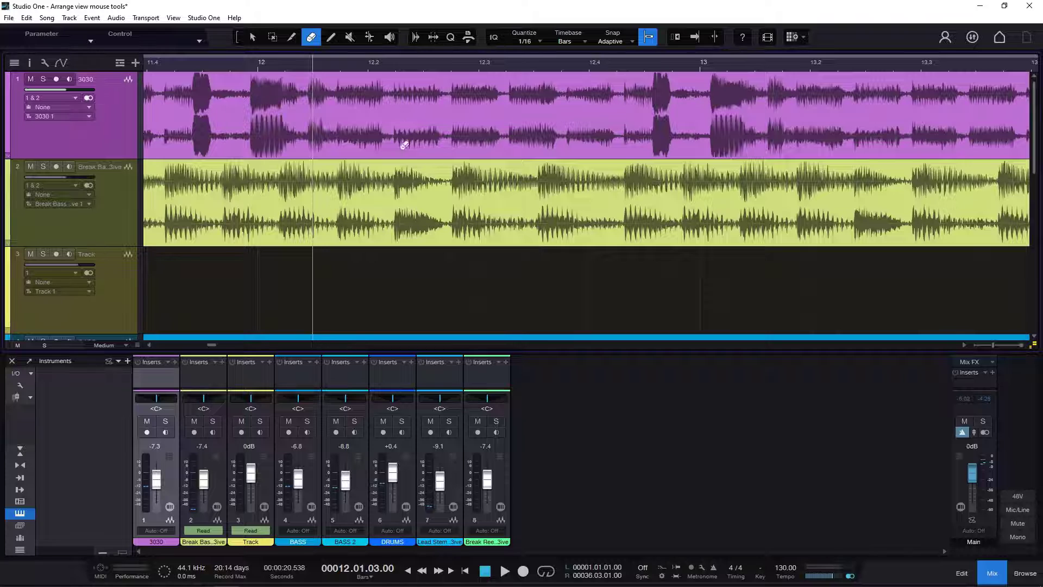
{"action": "left_click", "coordinate": [402, 128]}
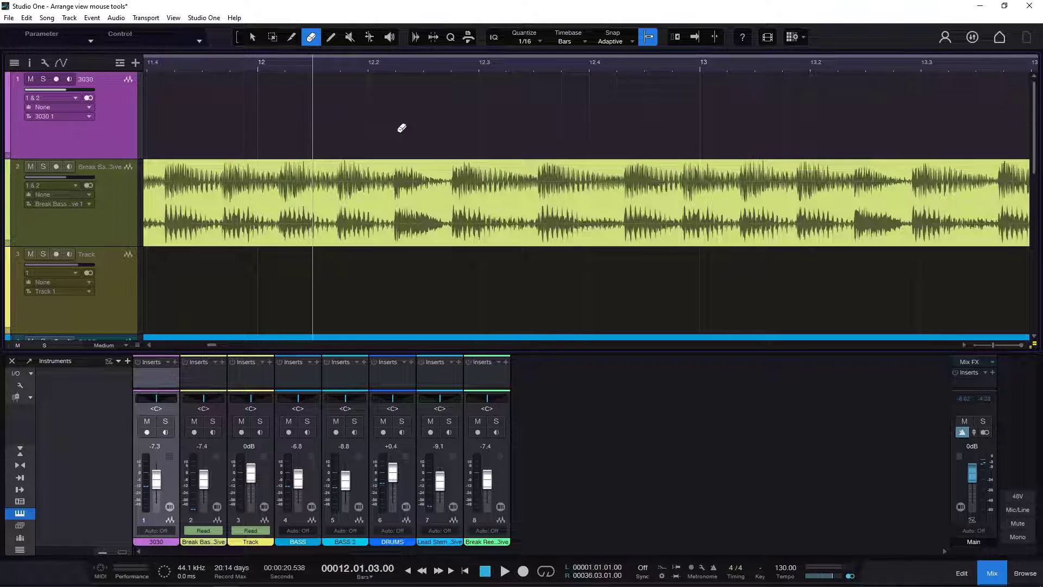
{"action": "key", "text": "ctrl+z"}
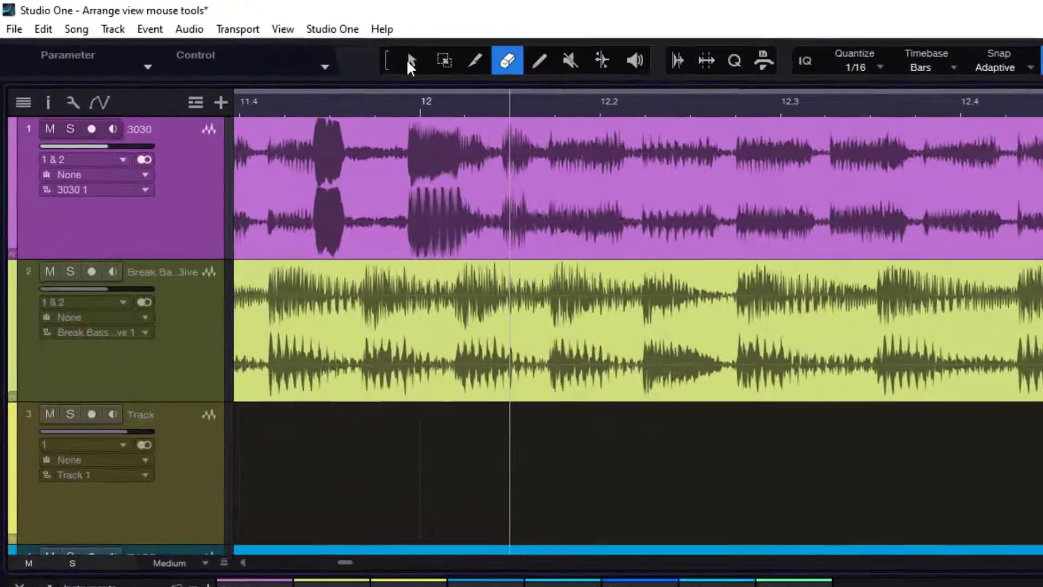
- Split the 303 event at 12.2, 12.2.3, 12.4 and 12.4.4 using the Arrow Tool's temporary split mode
{"action": "left_click", "coordinate": [252, 37]}
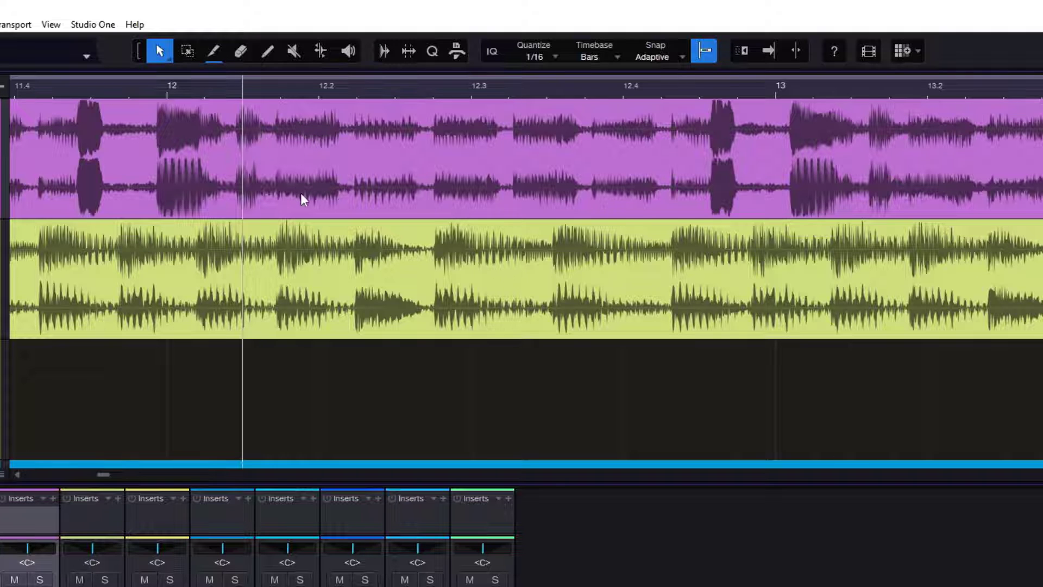
{"action": "key", "text": "ctrl"}
{"action": "left_click", "coordinate": [308, 150], "text": "alt"}
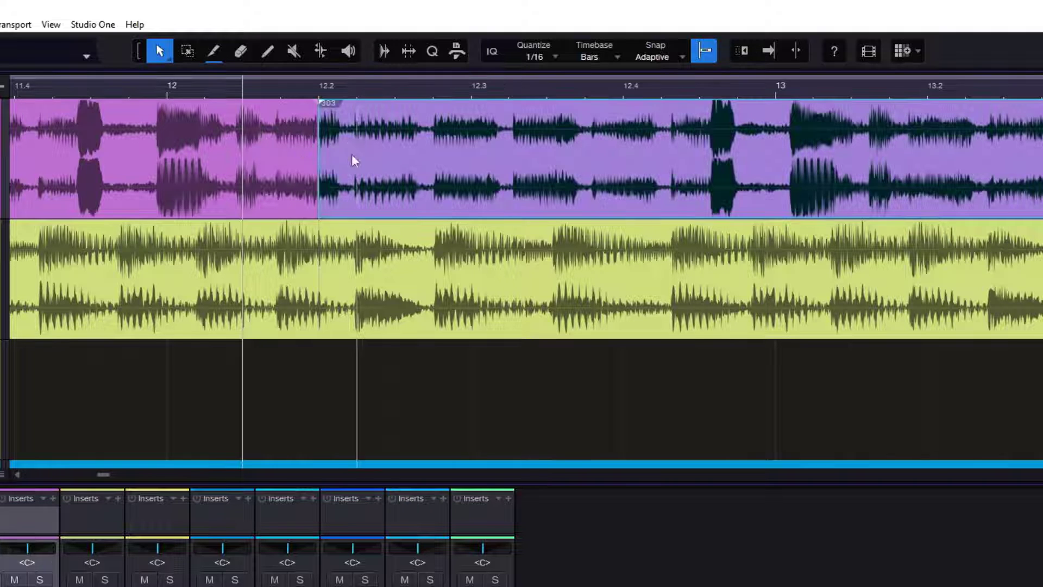
{"action": "left_click", "coordinate": [410, 144], "text": "alt"}
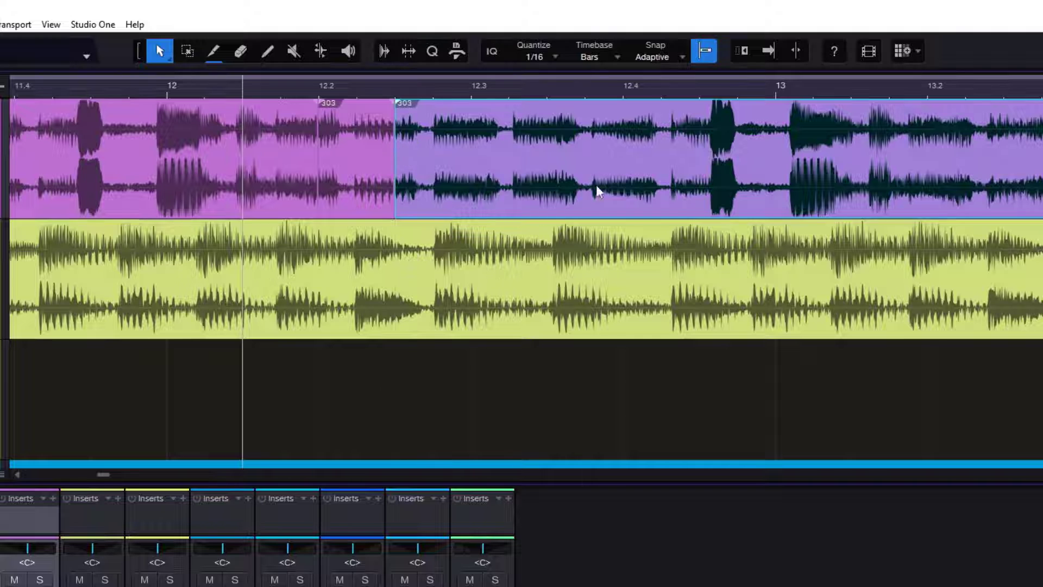
{"action": "left_click", "coordinate": [614, 163], "text": "alt"}
{"action": "left_click", "coordinate": [726, 157], "text": "alt"}
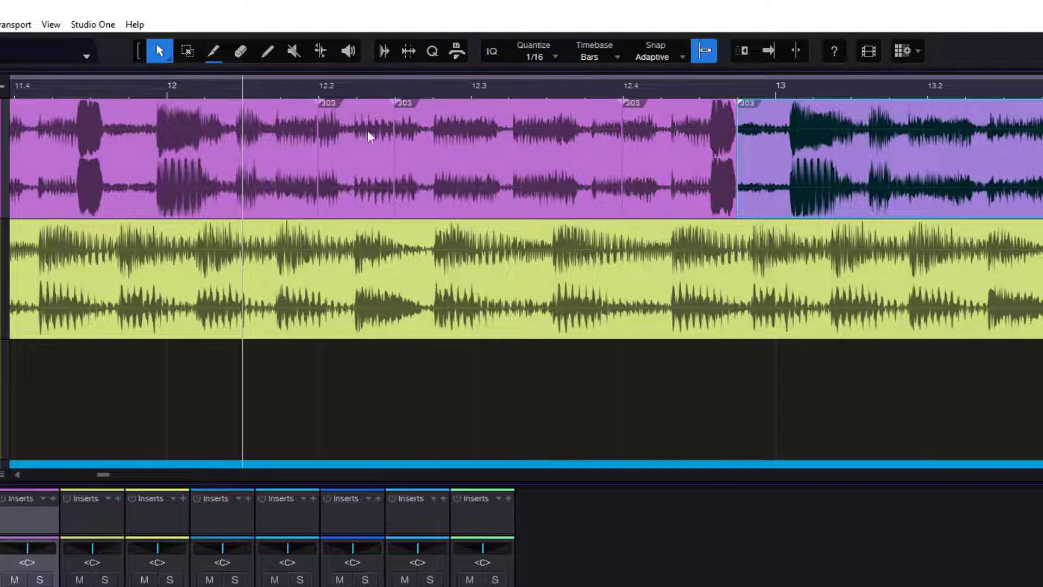
- Delete the 303 sections from 12.2 to 12.2.3 and from 12.4 to 12.4.4
{"action": "left_click", "coordinate": [361, 158]}
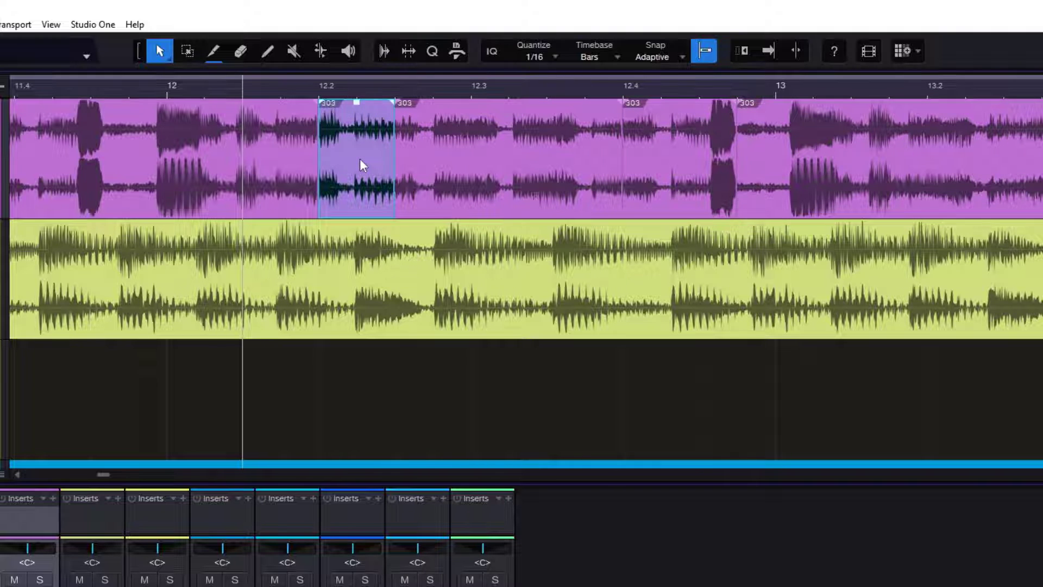
{"action": "key", "text": "Delete"}
{"action": "left_click", "coordinate": [675, 169]}
{"action": "key", "text": "Delete"}
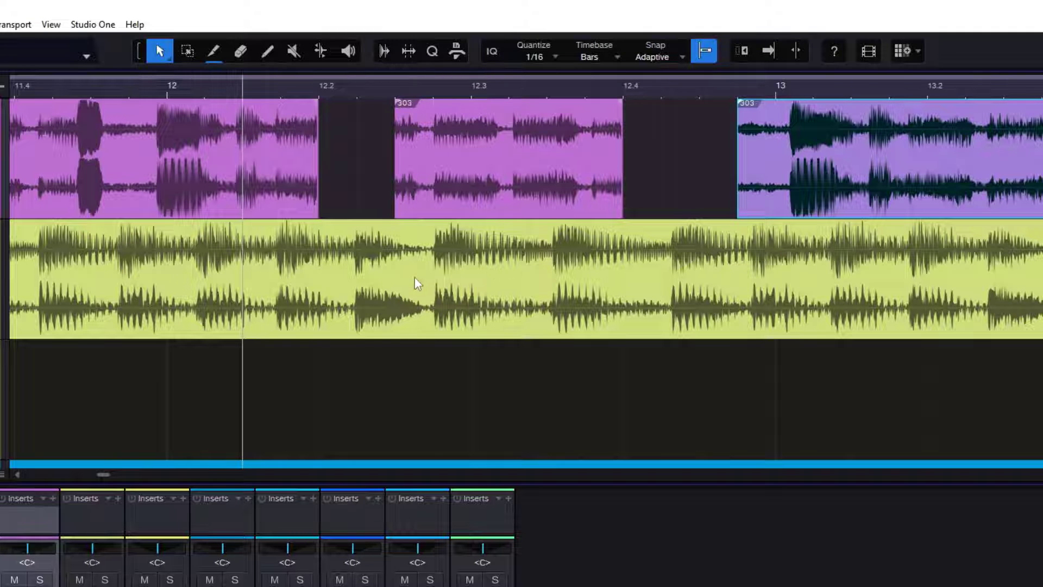
- Split the Break Bass event at 12.2.3 and 12.3 with the Arrow Tool, and delete the section in between
{"action": "left_click", "coordinate": [396, 276], "text": "alt"}
{"action": "left_click", "coordinate": [453, 276], "text": "alt"}
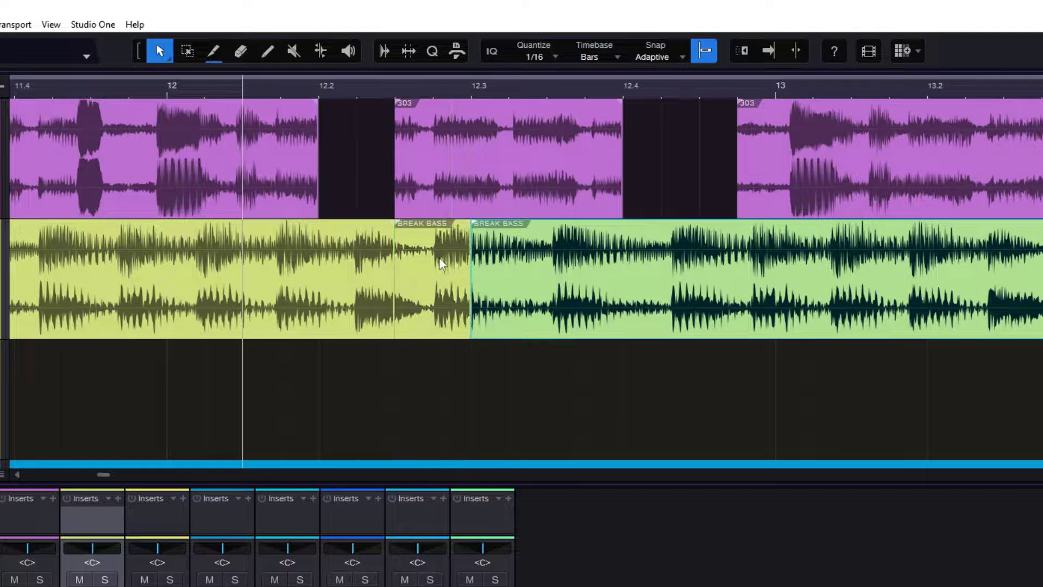
{"action": "left_click", "coordinate": [440, 259]}
{"action": "key", "text": "Delete"}
- Split the Break Bass event at 13.1.2 and 13.1.4, and delete the section in between
{"action": "left_click", "coordinate": [818, 272], "text": "alt"}
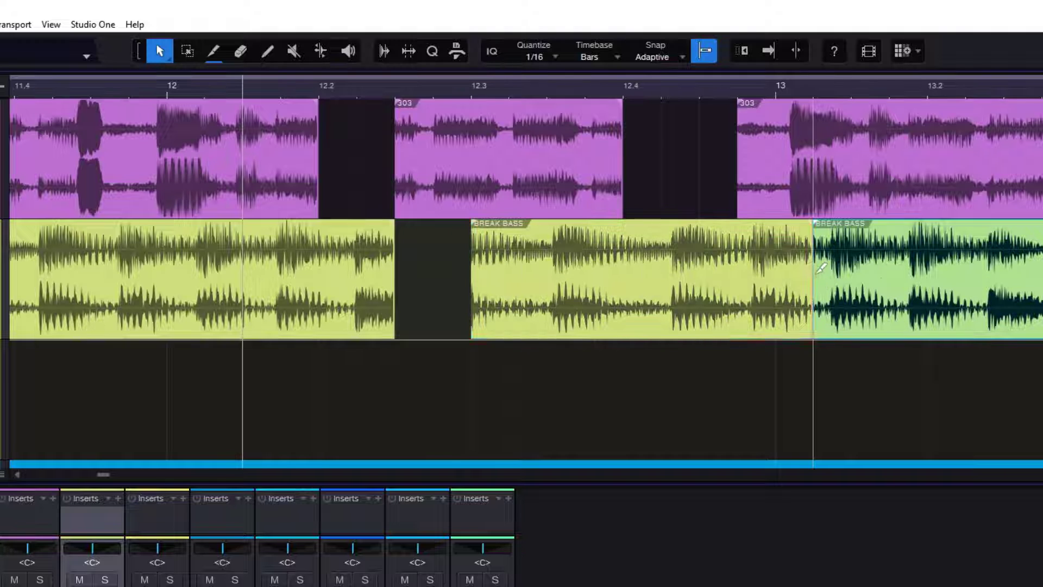
{"action": "left_click", "coordinate": [887, 276], "text": "alt"}
{"action": "left_click", "coordinate": [856, 267]}
{"action": "key", "text": "Delete"}
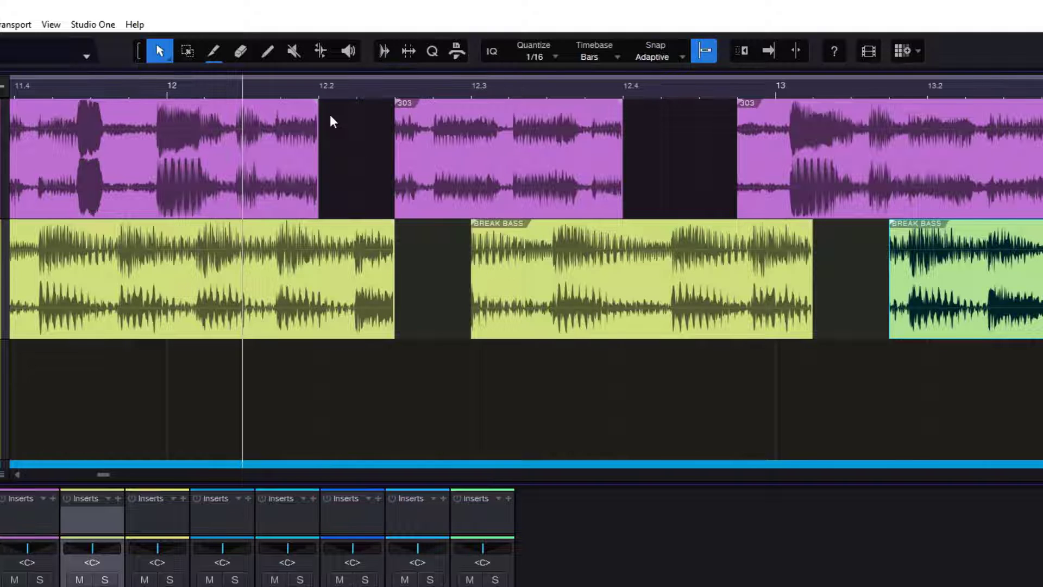
- Undo the Break Bass edits after bar 13, then undo and redo the deletion between 12.2.3 and 12.3
{"action": "key", "text": "ctrl+z"}
{"action": "key", "text": "ctrl+z"}
{"action": "key", "text": "ctrl+z"}
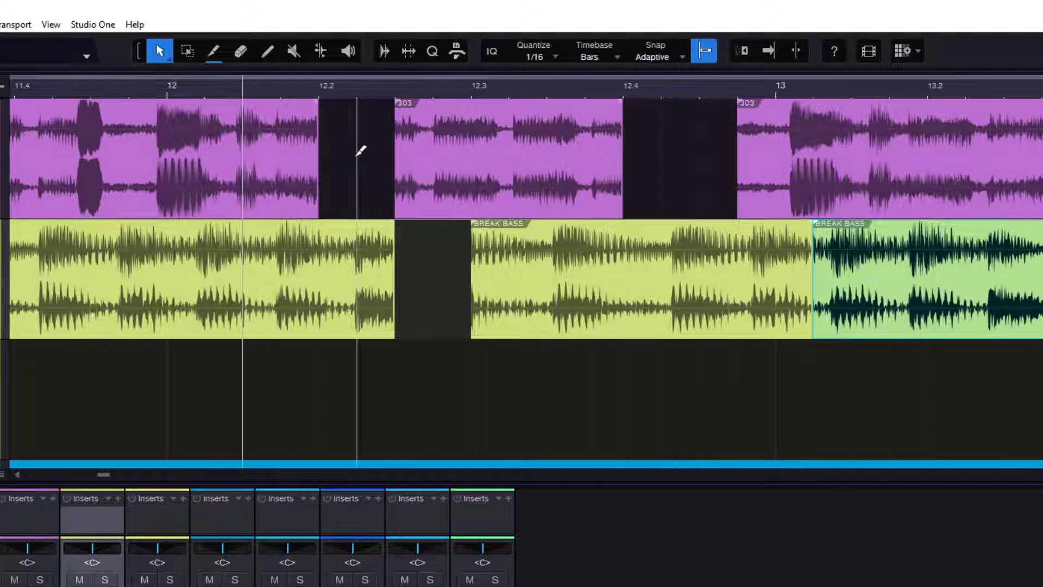
{"action": "key", "text": "ctrl+z"}
{"action": "key", "text": "ctrl+z"}
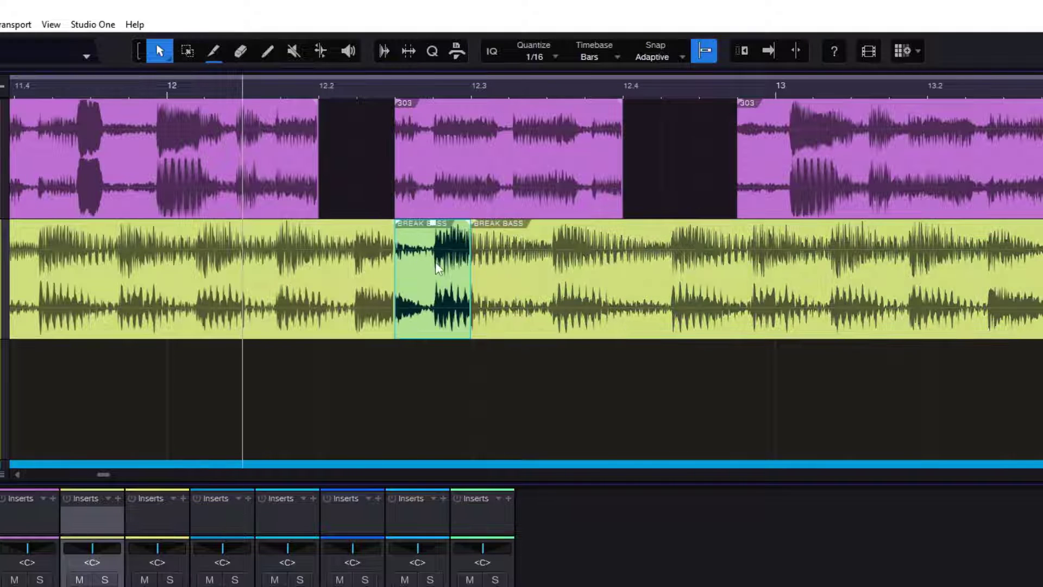
{"action": "key", "text": "ctrl+y"}
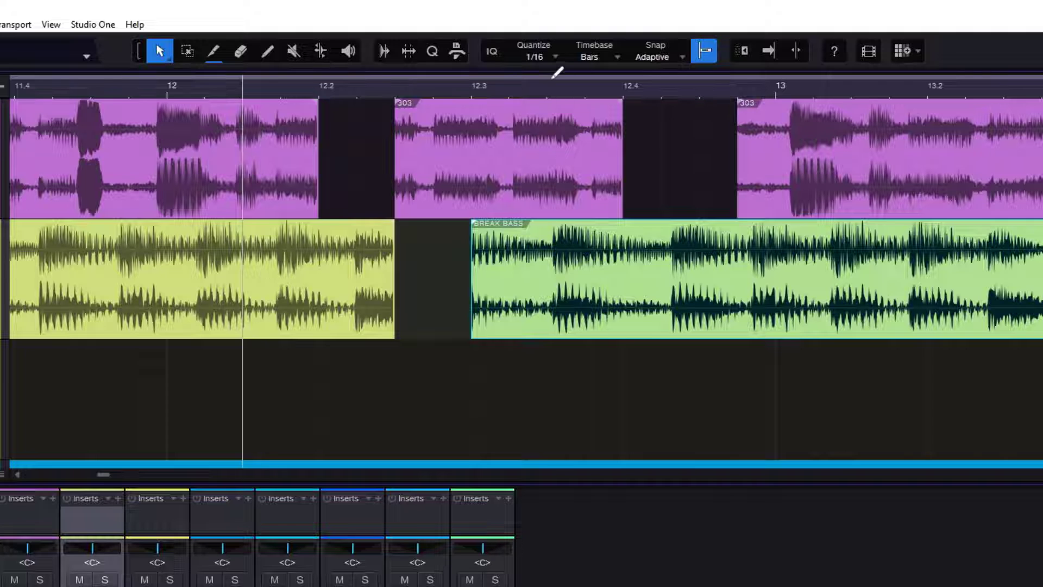
- Undo the remaining Break Bass edits and both 303 section deletions, keeping the splits in the 303 event
{"action": "left_click_drag", "start_coordinate": [552, 86], "coordinate": [564, 47]}
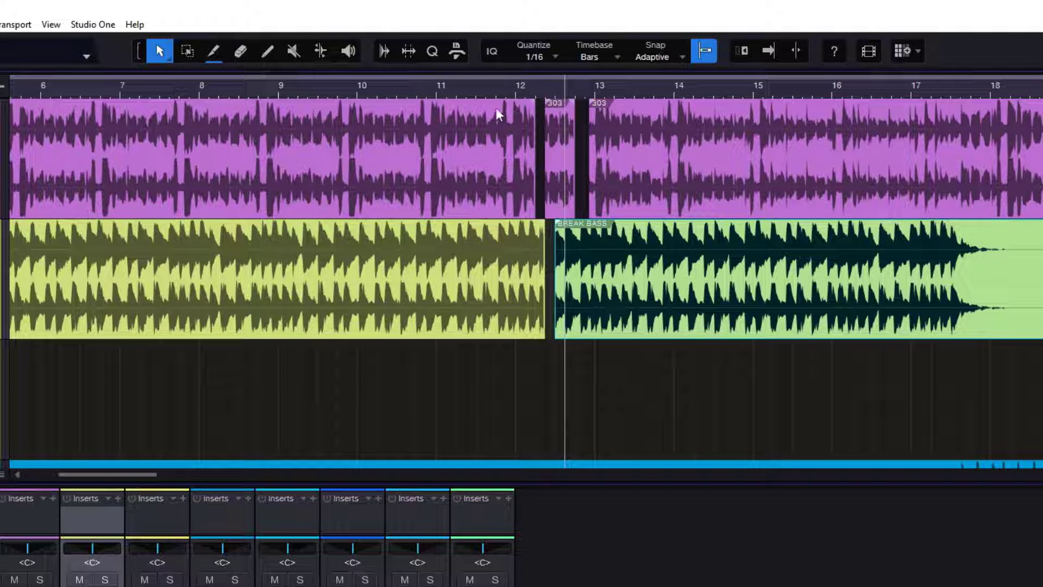
{"action": "left_click_drag", "start_coordinate": [500, 103], "coordinate": [682, 201]}
{"action": "key", "text": "ctrl+z"}
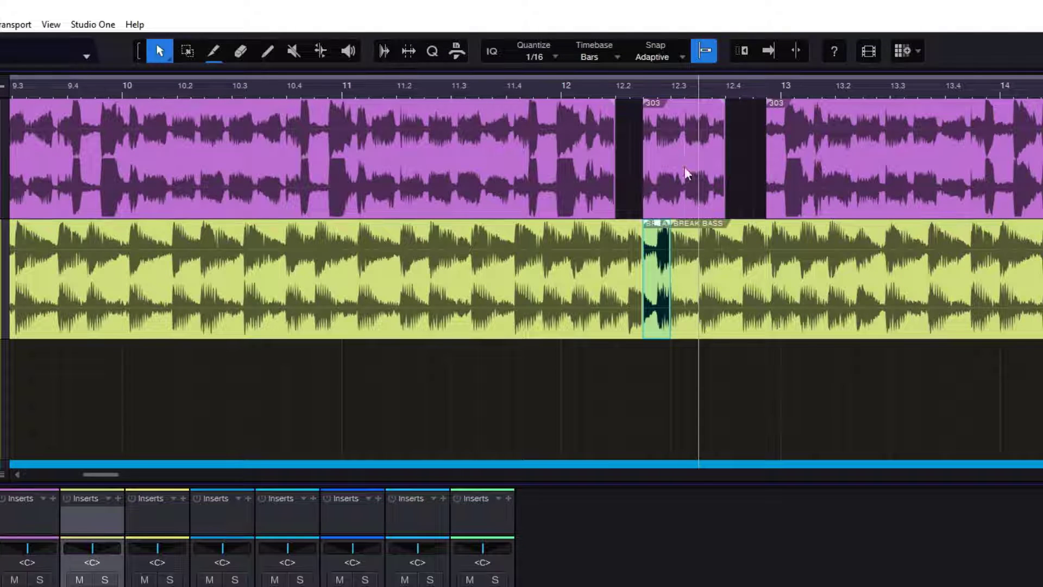
{"action": "key", "text": "ctrl+z"}
{"action": "key", "text": "ctrl+z"}
{"action": "key", "text": "ctrl+z"}
{"action": "key", "text": "ctrl+z"}
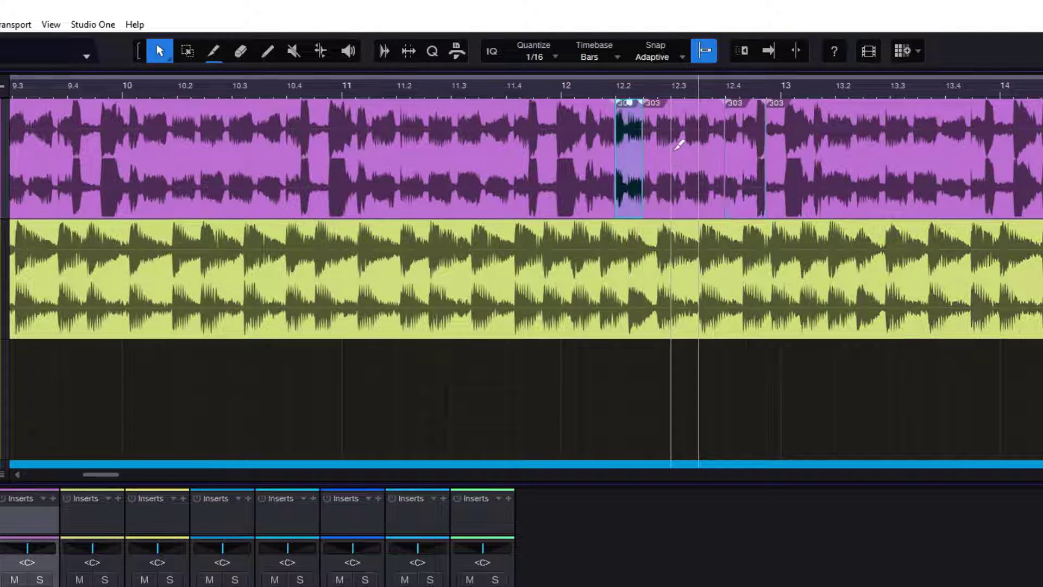
- Split the Break Bass event at 12.3.2 and 12.4.3 with the Split Tool
{"action": "left_click", "coordinate": [215, 54]}
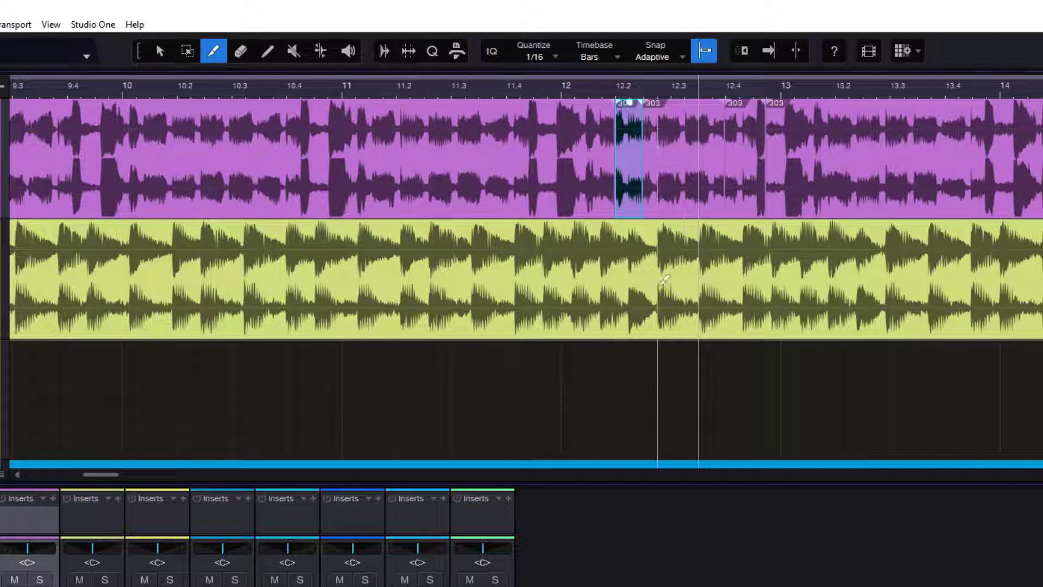
{"action": "left_click", "coordinate": [684, 285]}
{"action": "left_click", "coordinate": [752, 291]}
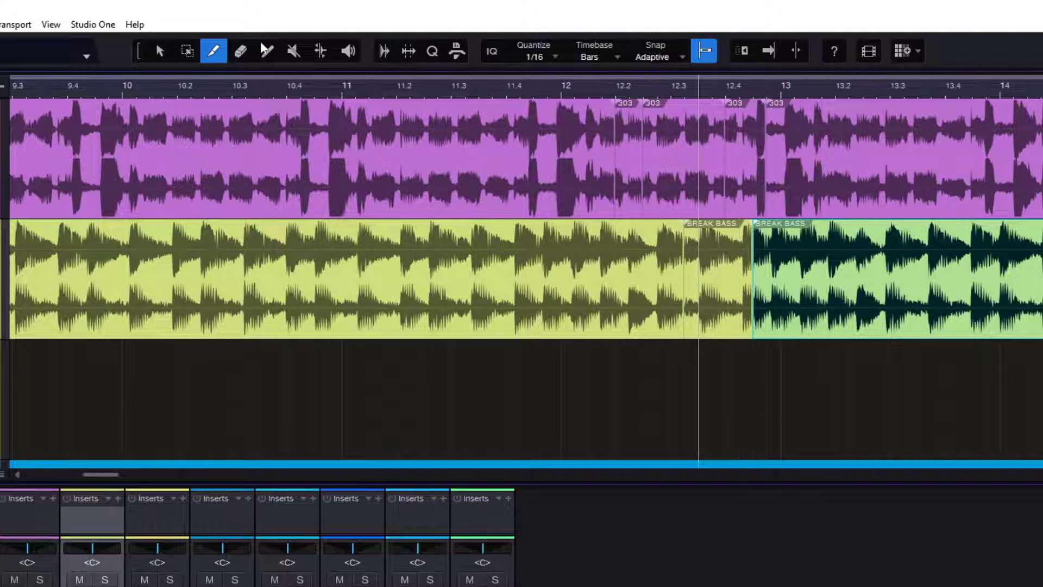
- Erase the two short split 303 sections in bar 12 and the Break Bass section between 12.3.2 and 12.4.3 with the Eraser Tool
{"action": "left_click", "coordinate": [250, 53]}
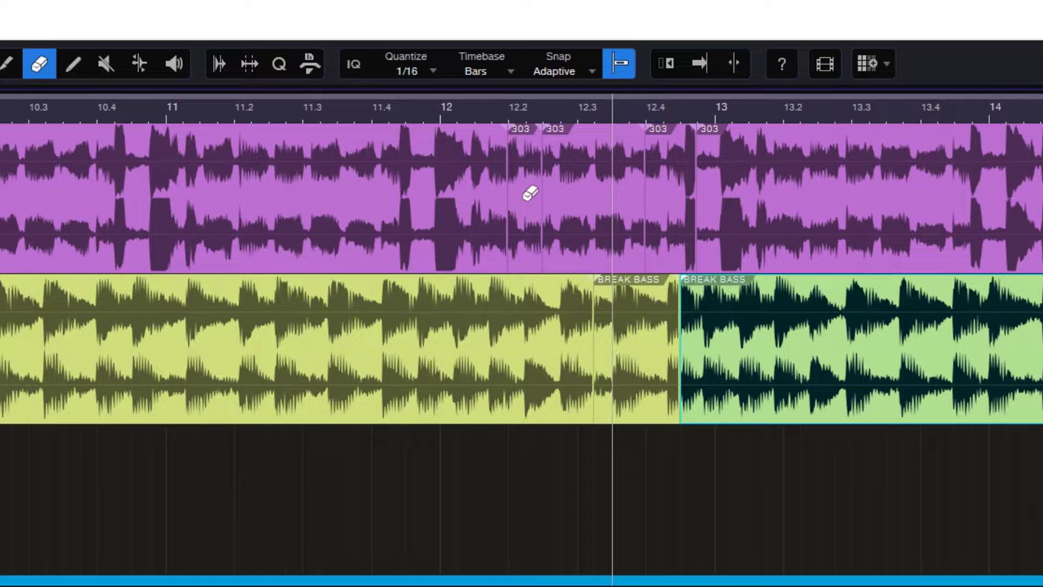
{"action": "left_click", "coordinate": [637, 156]}
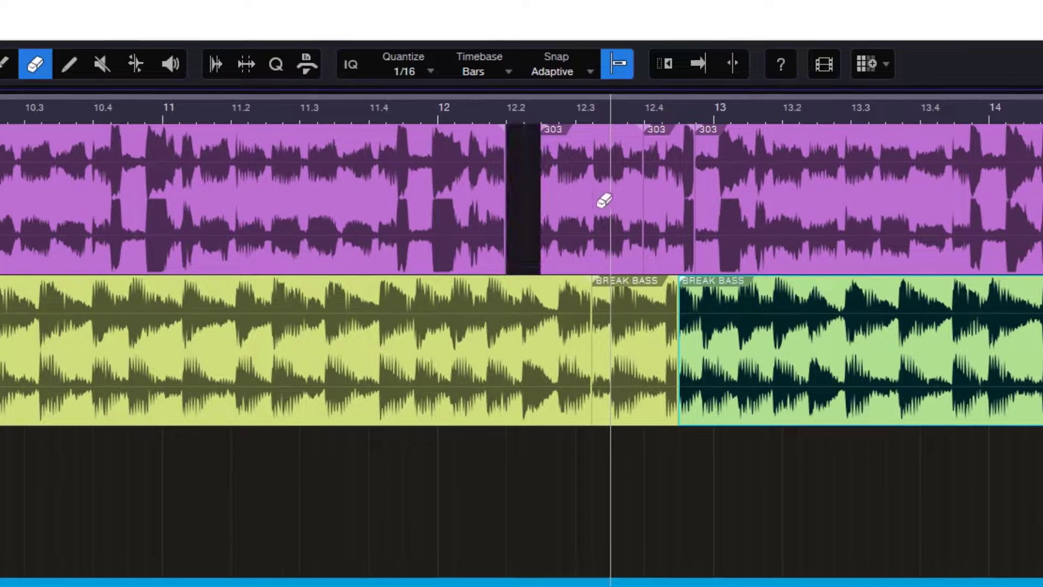
{"action": "left_click", "coordinate": [664, 201]}
{"action": "left_click", "coordinate": [607, 343]}
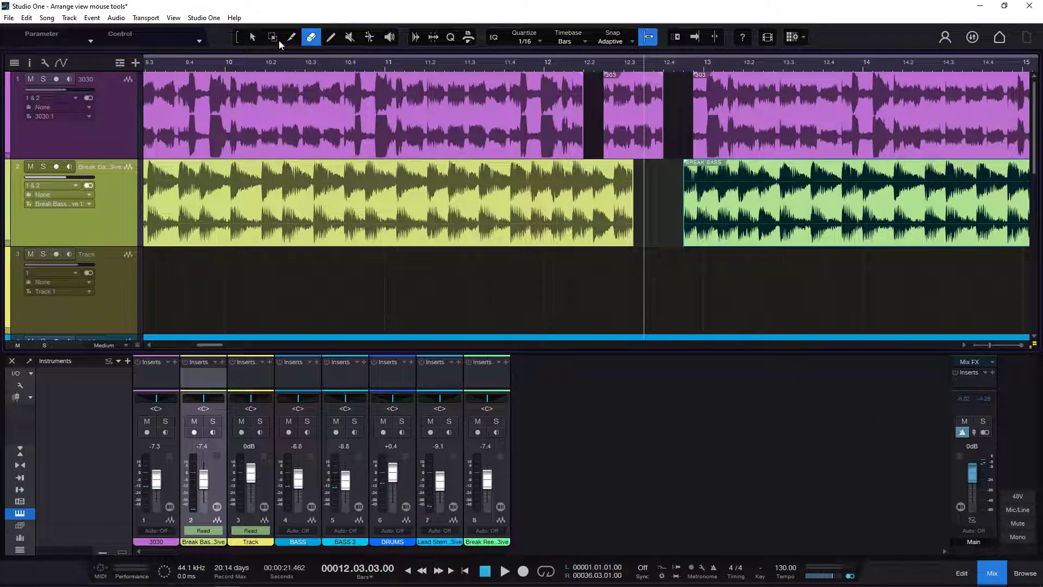
- Switch back and forth between the Arrow Tool and the Eraser Tool, finishing on the Arrow Tool
{"action": "left_click", "coordinate": [254, 38]}
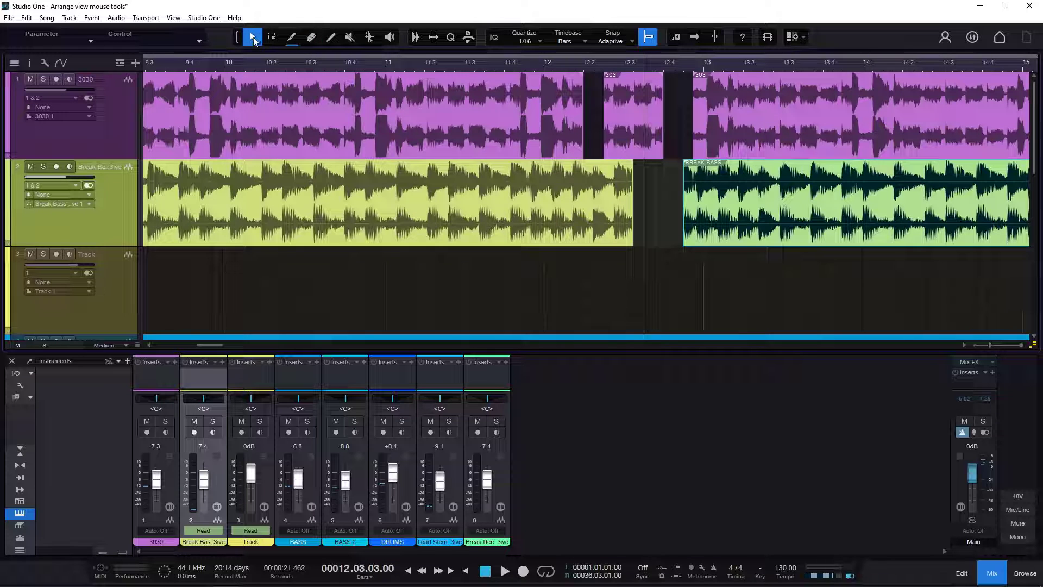
{"action": "key", "text": "4"}
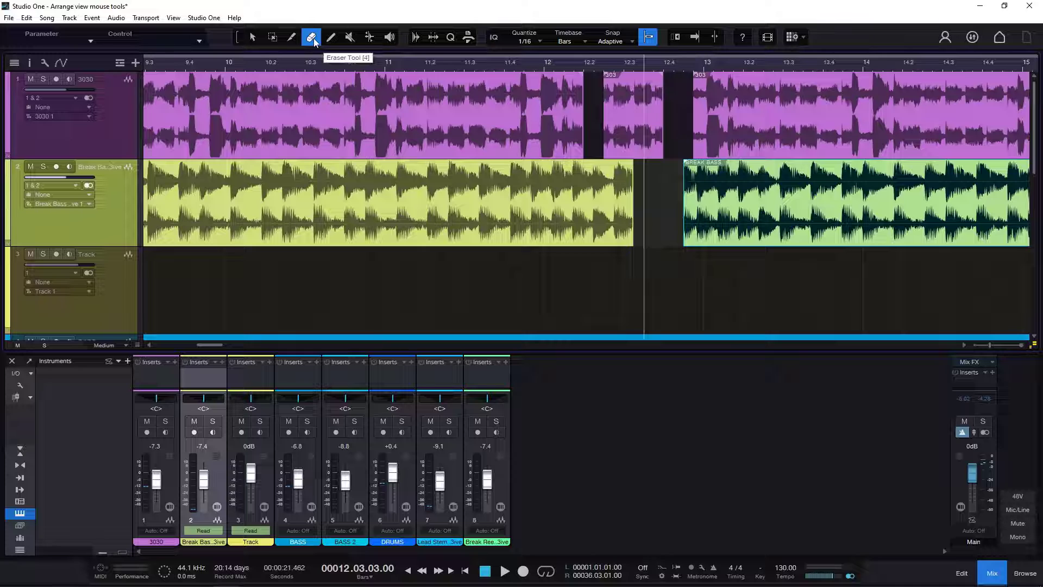
{"action": "key", "text": "1"}
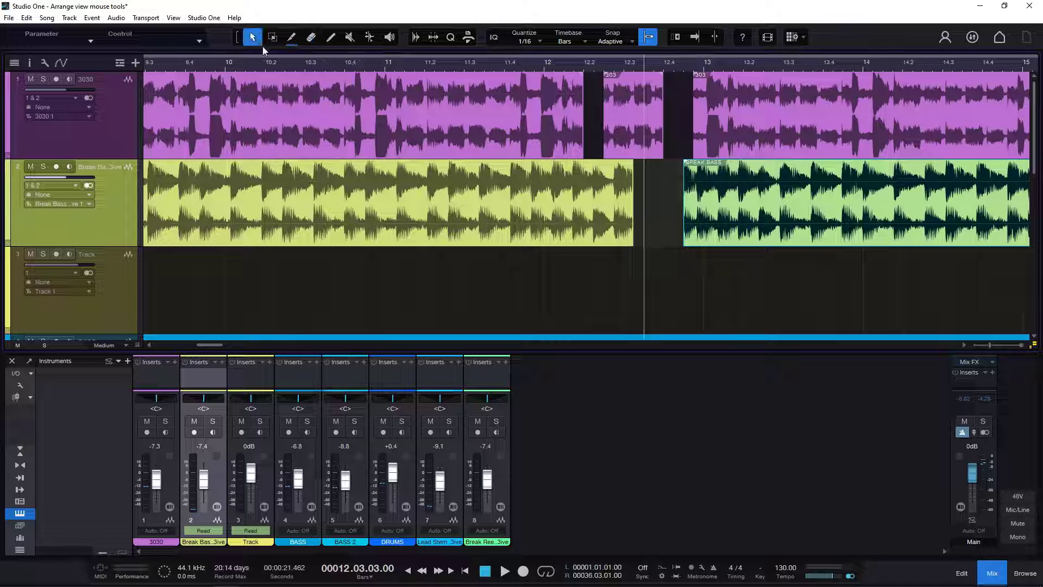
{"action": "left_click", "coordinate": [311, 39]}
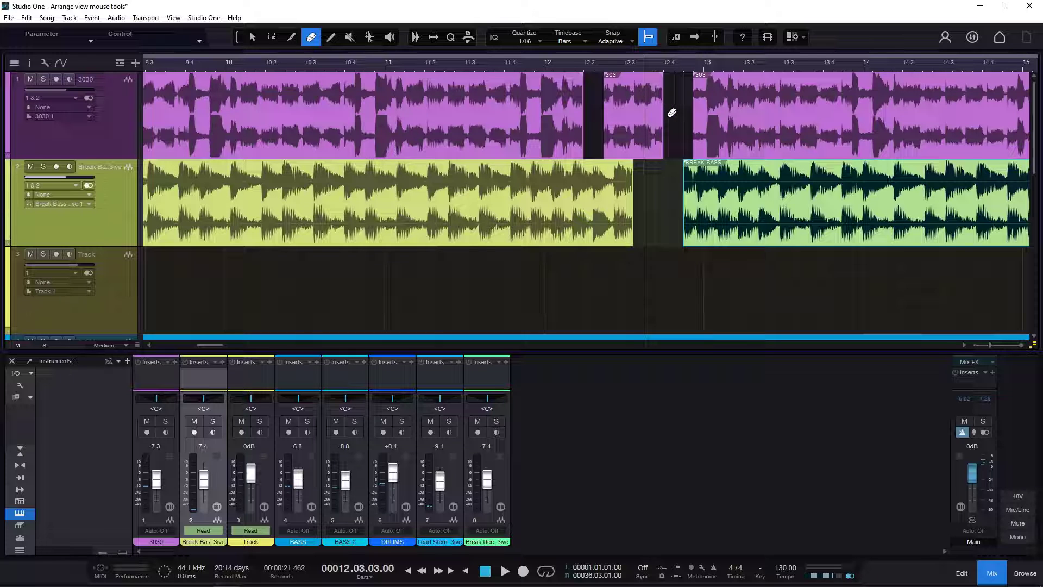
{"action": "left_click", "coordinate": [253, 37]}
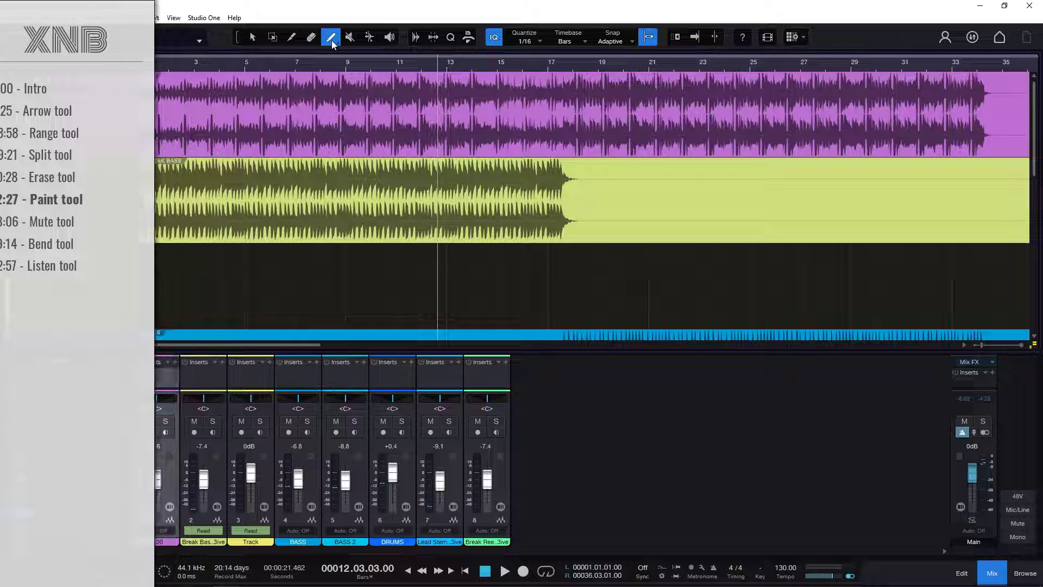
- Display the Paint Tool's list of drawing shapes and close it without choosing another shape
{"action": "key", "text": "6"}
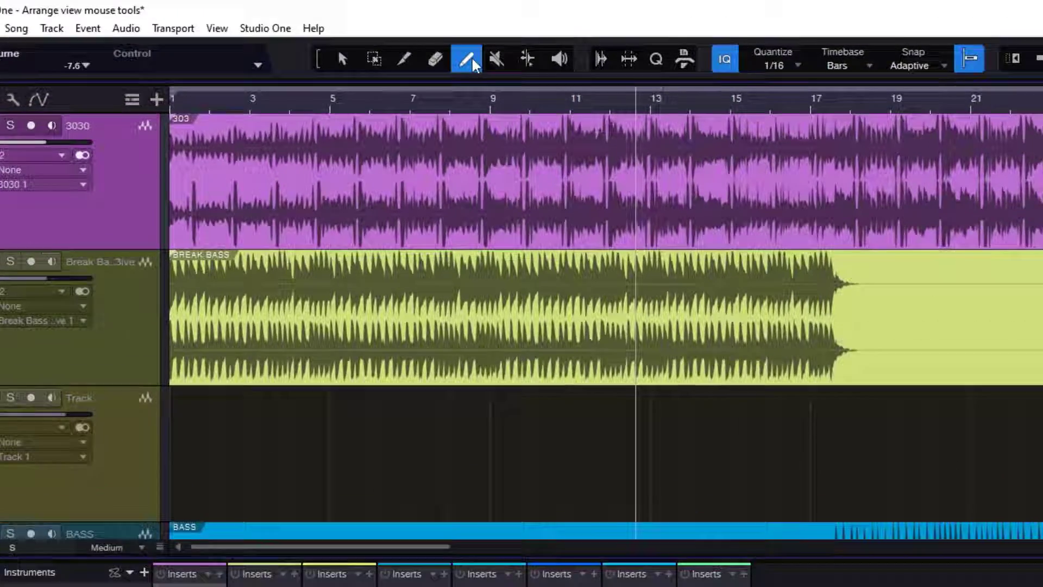
{"action": "left_click", "coordinate": [481, 60]}
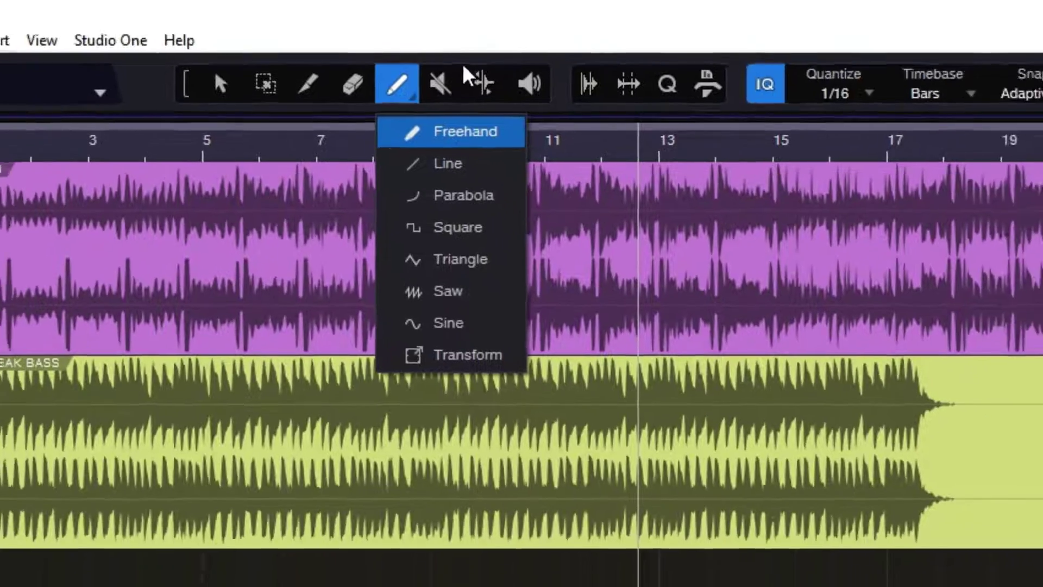
{"action": "left_click", "coordinate": [459, 39]}
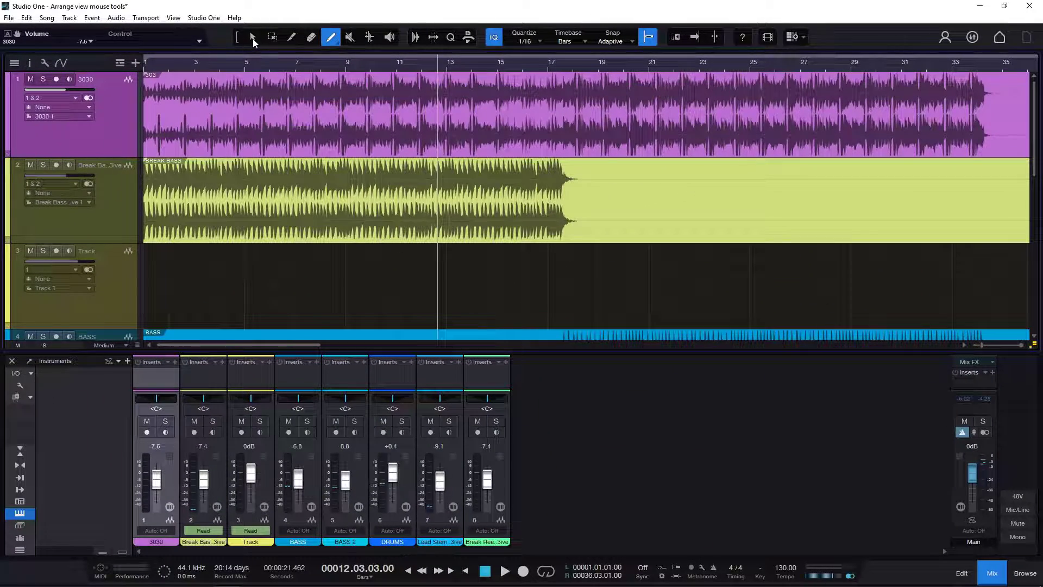
- Activate the Arrow Tool and assign the Eraser Tool as its alternate tool
{"action": "left_click", "coordinate": [253, 37]}
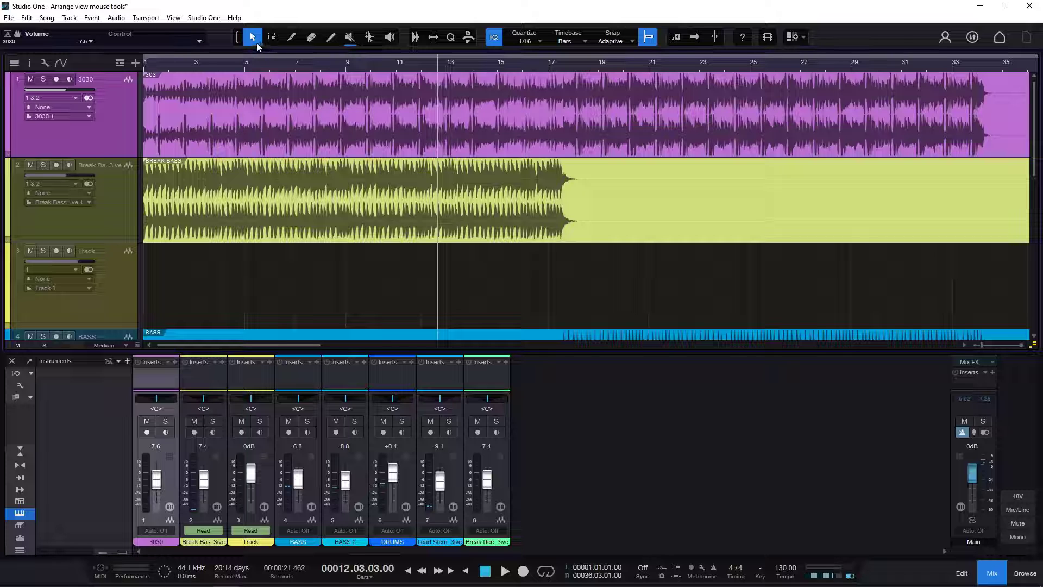
{"action": "left_click", "coordinate": [311, 40], "text": "ctrl"}
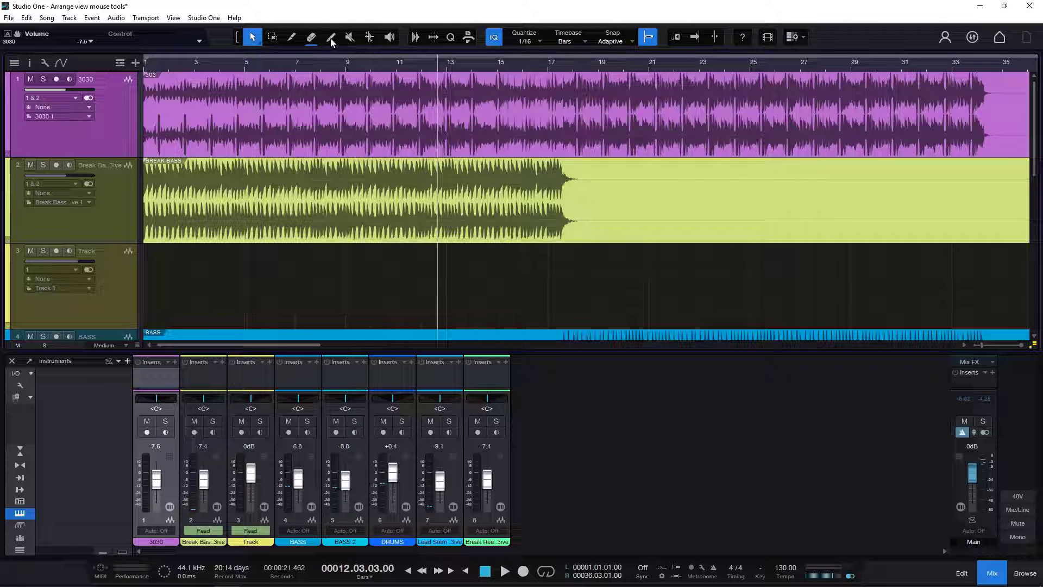
- Activate the Paint Tool, cycle repeatedly through its drawing shapes, and set it to Freehand
{"action": "left_click", "coordinate": [332, 38]}
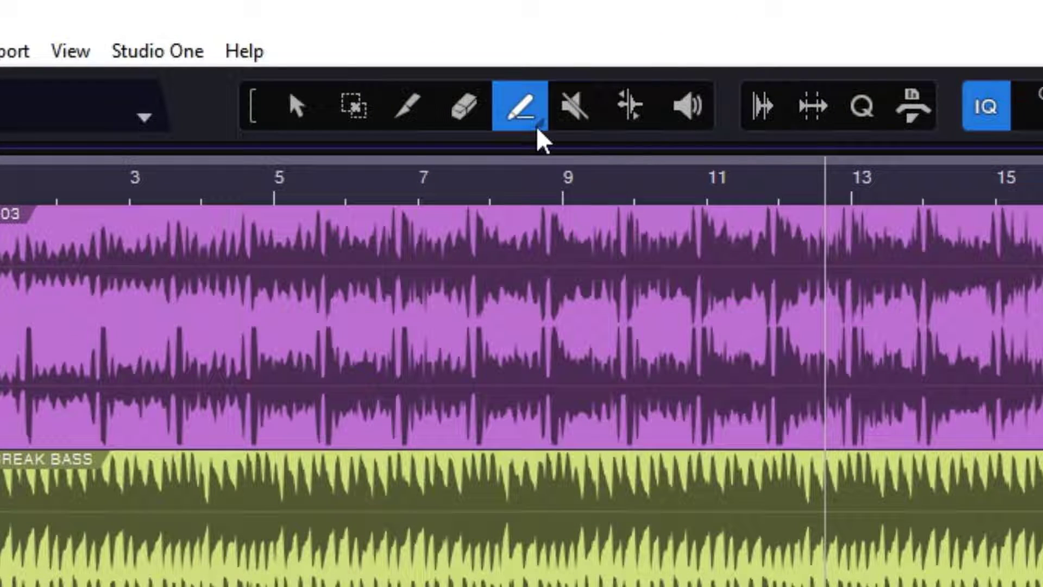
{"action": "key", "text": "5"}
{"action": "key", "text": "5"}
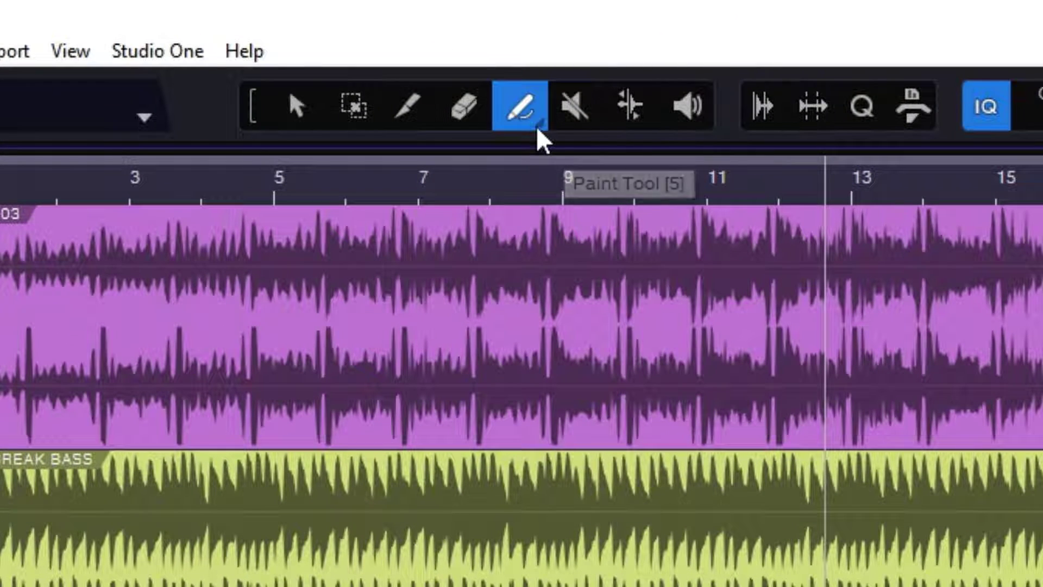
{"action": "key", "text": "5"}
{"action": "key", "text": "5"}
{"action": "key", "text": "5"}
{"action": "key", "text": "5"}
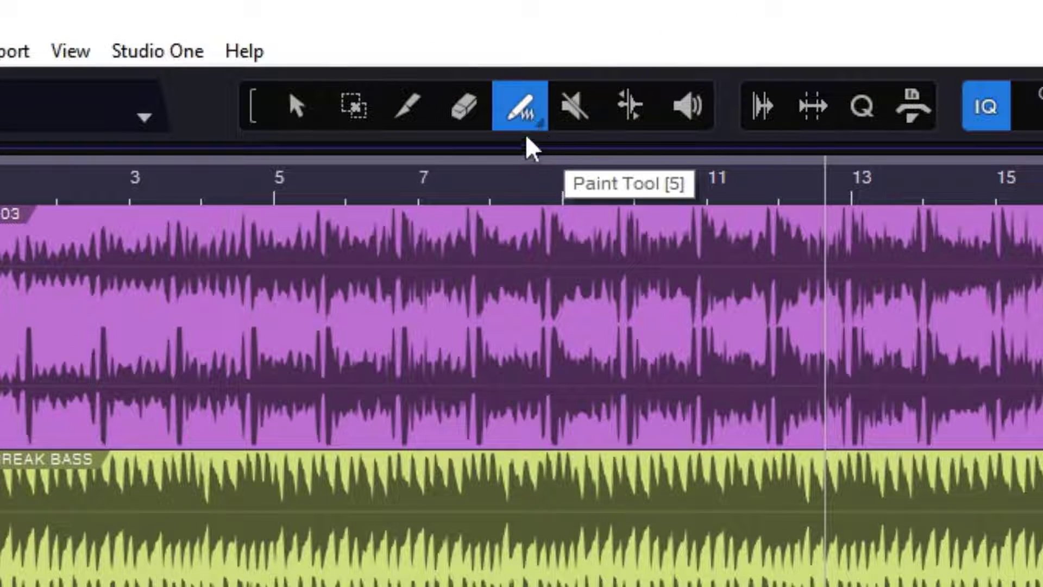
{"action": "key", "text": "5"}
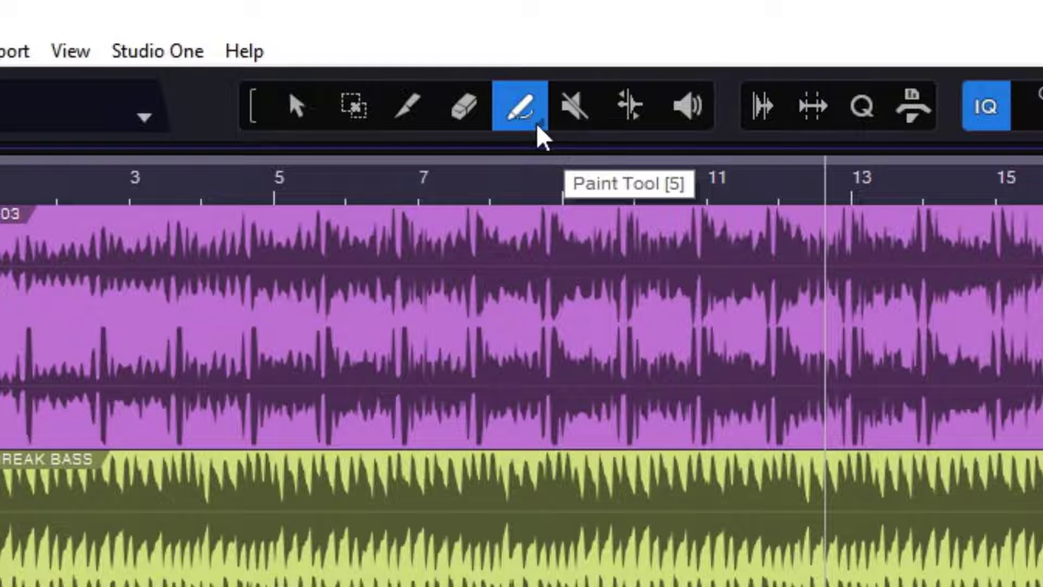
{"action": "key", "text": "5"}
{"action": "key", "text": "5"}
{"action": "key", "text": "5"}
{"action": "left_click", "coordinate": [539, 124]}
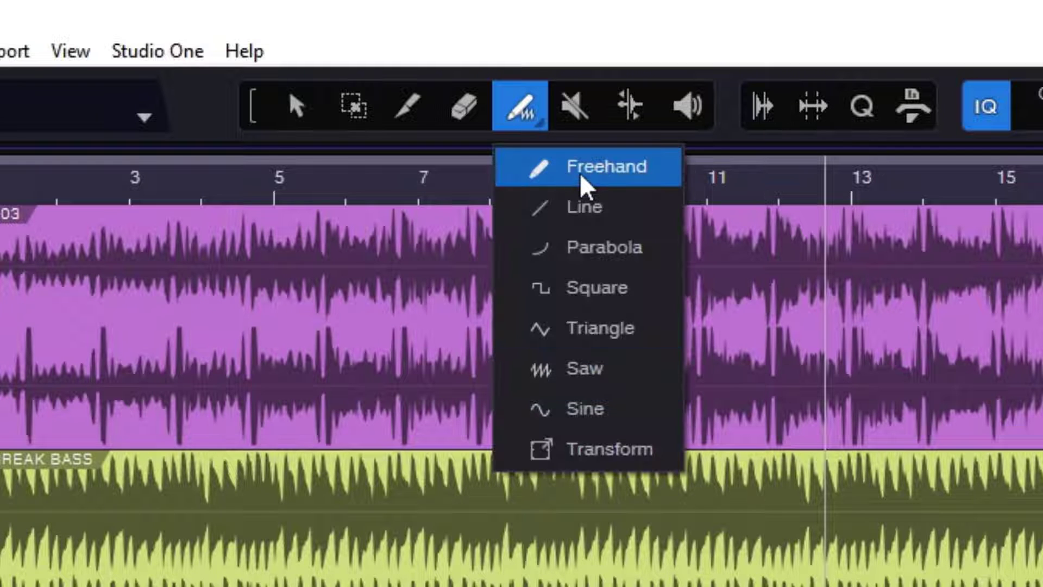
{"action": "left_click", "coordinate": [585, 185]}
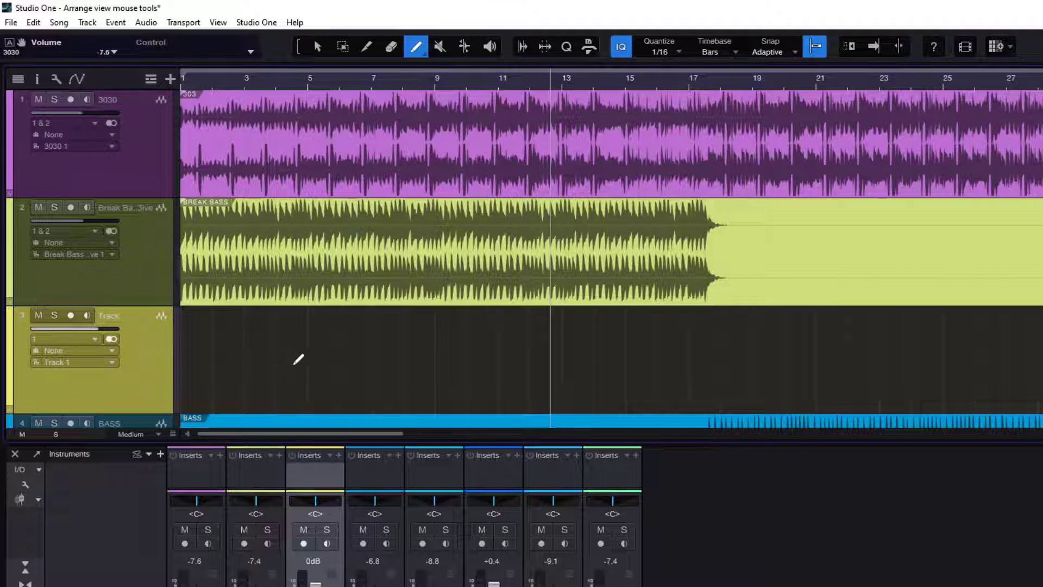
- Paint an empty event on track 3 from bar 4 to bar 17, and delete it with the Arrow Tool active
{"action": "left_click_drag", "start_coordinate": [283, 340], "coordinate": [688, 351]}
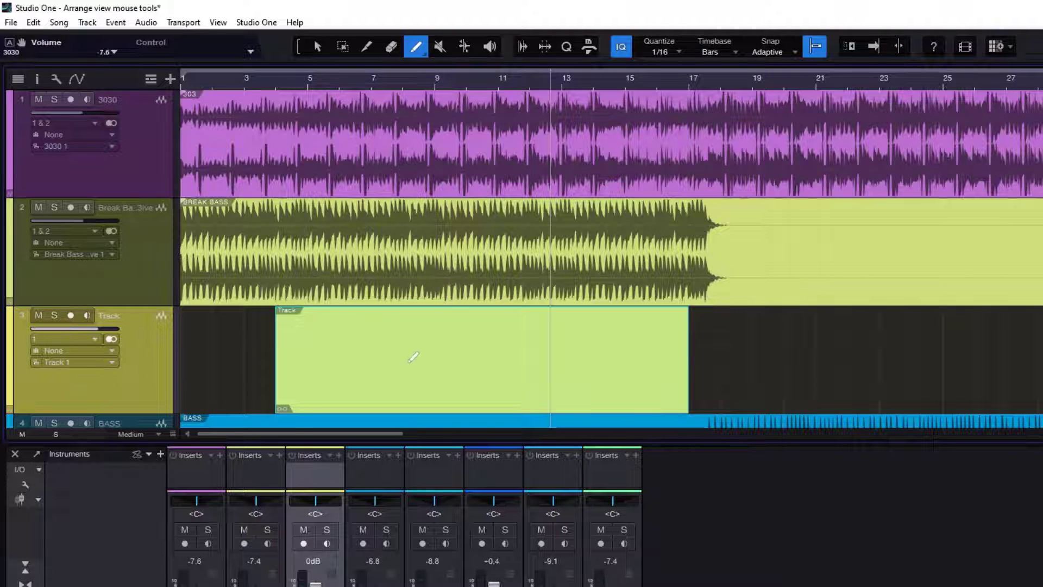
{"action": "left_click", "coordinate": [317, 43]}
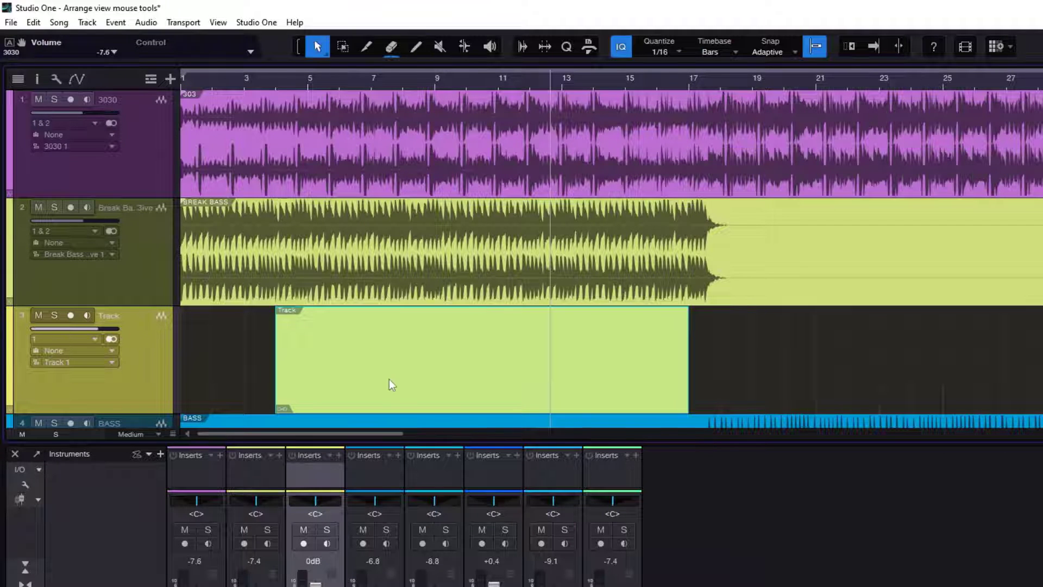
{"action": "key", "text": "Delete"}
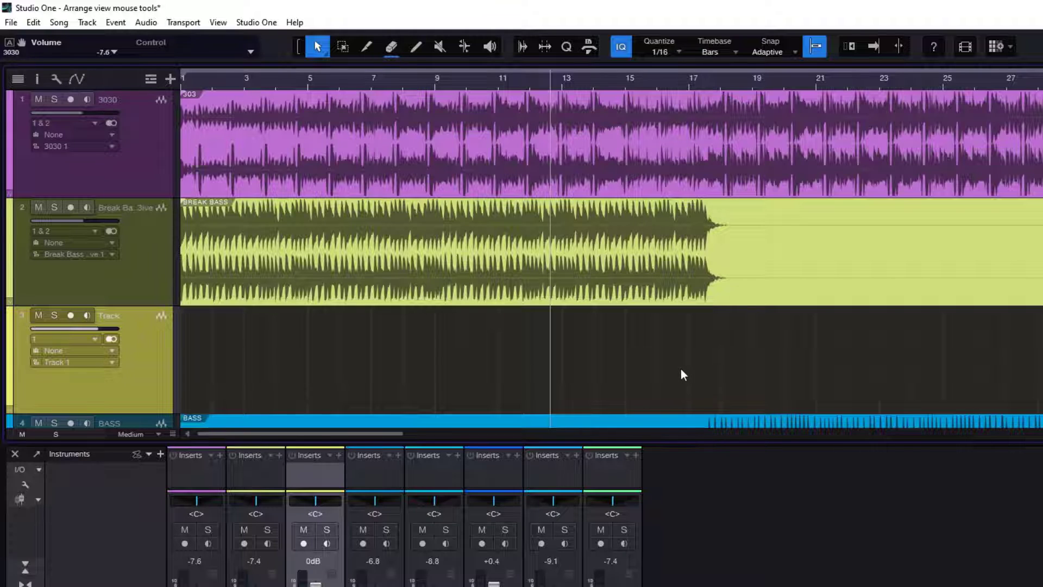
- Activate the Paint Tool, increase the height of the 3030 track, and show its volume automation
{"action": "left_click", "coordinate": [416, 47]}
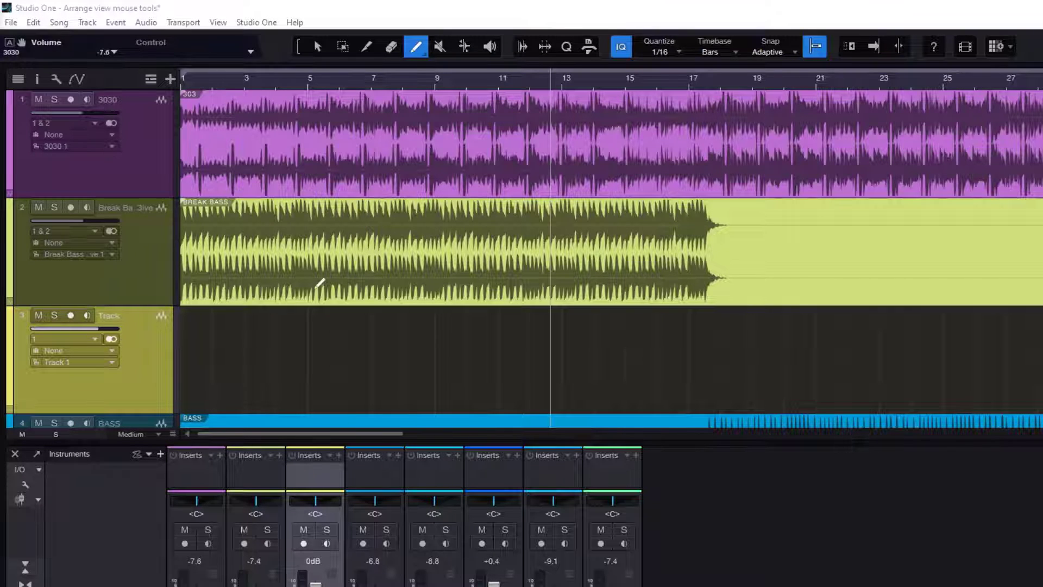
{"action": "left_click_drag", "start_coordinate": [140, 199], "coordinate": [150, 321]}
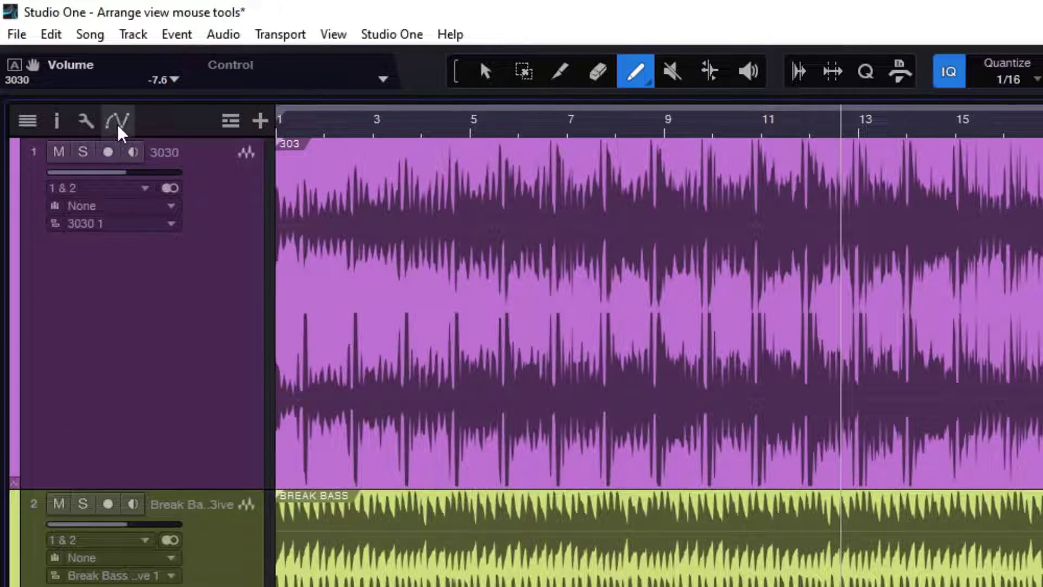
{"action": "left_click", "coordinate": [117, 120]}
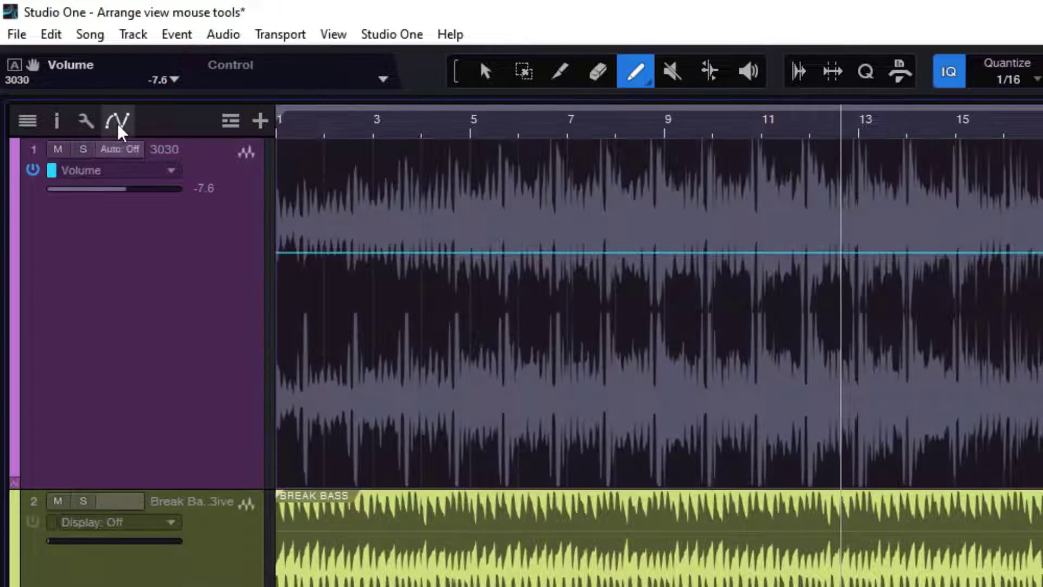
{"action": "left_click", "coordinate": [118, 120]}
{"action": "left_click", "coordinate": [170, 296]}
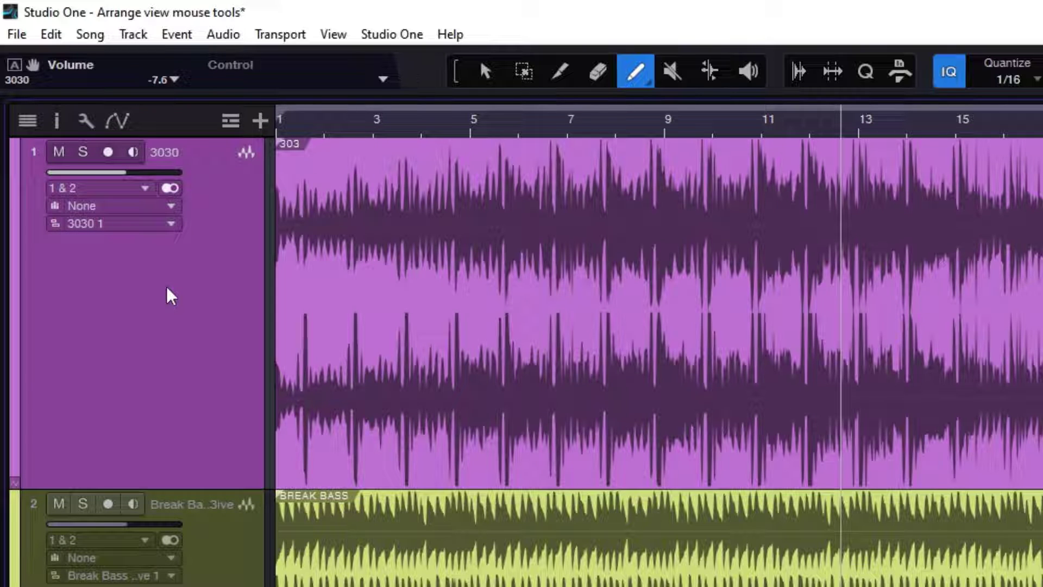
{"action": "key", "text": "a"}
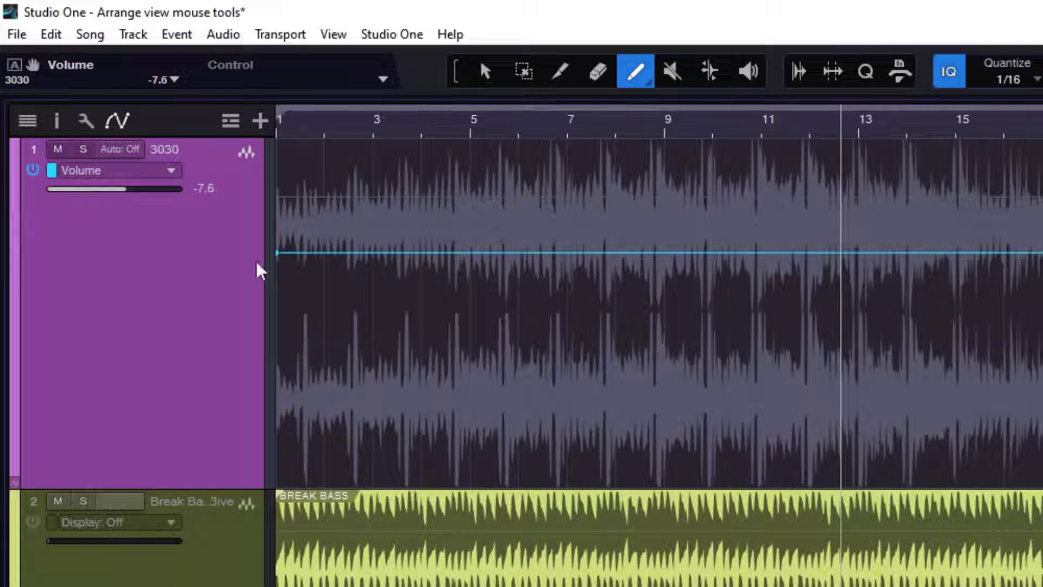
- Turn the 3030 track's automation display off and set it back to Volume
{"action": "left_click", "coordinate": [172, 170]}
{"action": "left_click", "coordinate": [153, 191]}
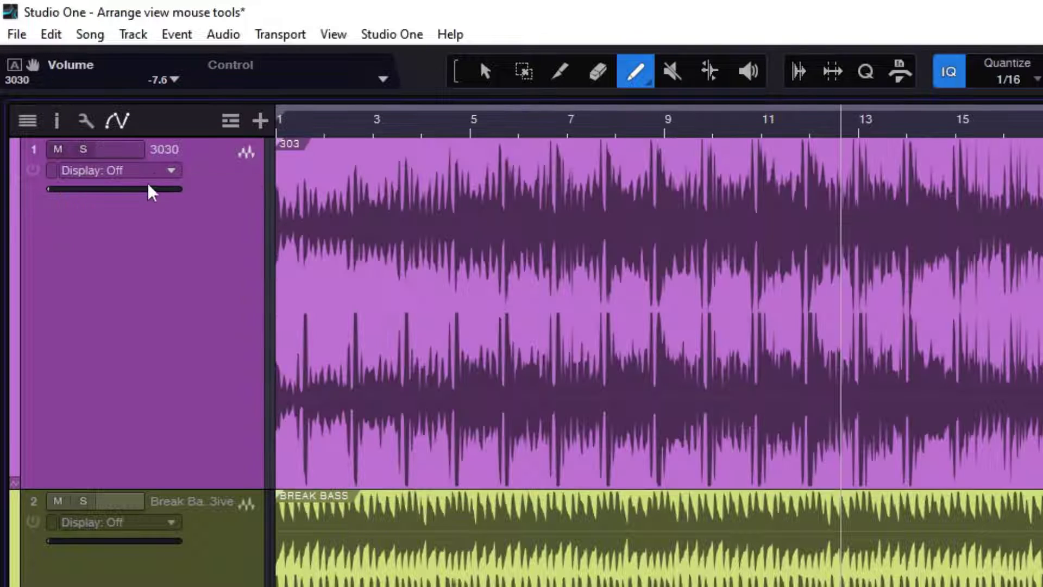
{"action": "left_click", "coordinate": [155, 172]}
{"action": "left_click", "coordinate": [161, 213]}
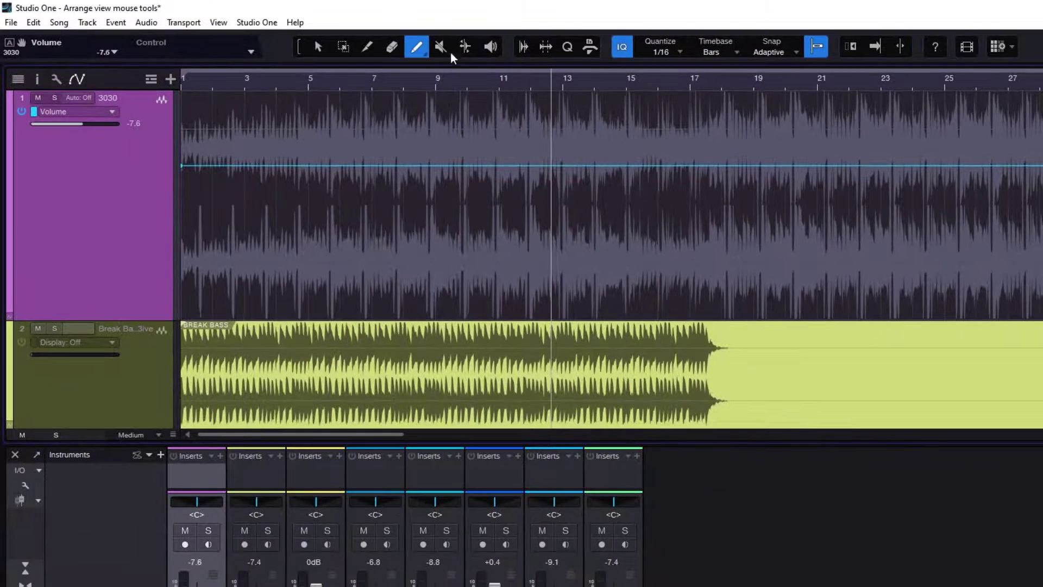
- Draw a freehand volume automation curve on the 3030 track from about bar 9 to bar 25 with the Paint Tool
{"action": "left_click", "coordinate": [436, 56]}
{"action": "left_click_drag", "start_coordinate": [443, 165], "coordinate": [714, 170]}
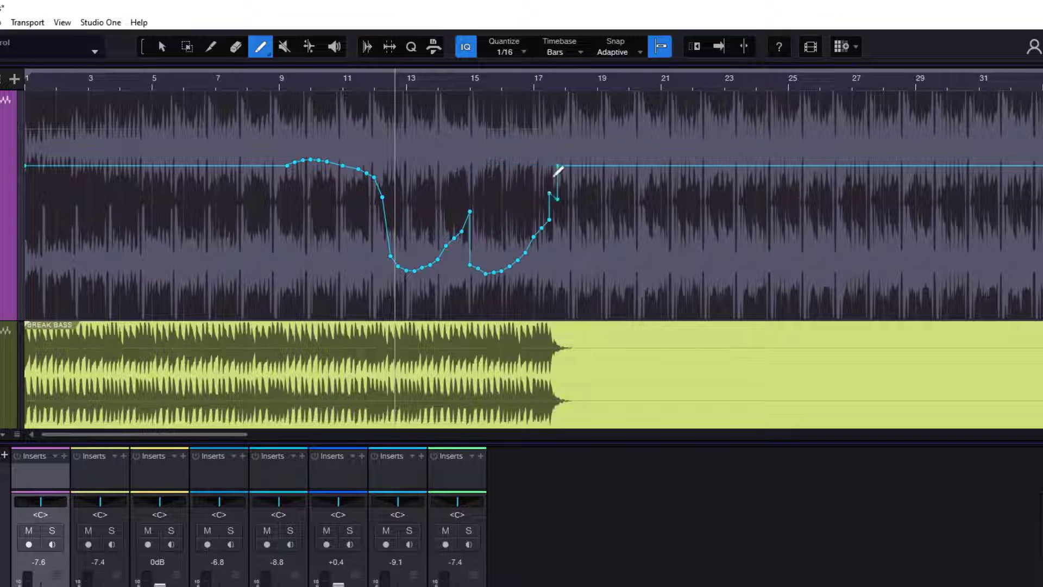
{"action": "mouse_move", "coordinate": [558, 171]}
{"action": "left_mouse_down"}
{"action": "mouse_move", "coordinate": [657, 149]}
{"action": "mouse_move", "coordinate": [596, 229]}
{"action": "mouse_move", "coordinate": [782, 168]}
{"action": "mouse_move", "coordinate": [672, 200]}
{"action": "mouse_move", "coordinate": [573, 163]}
{"action": "mouse_move", "coordinate": [565, 142]}
{"action": "mouse_move", "coordinate": [594, 136]}
{"action": "mouse_move", "coordinate": [557, 202]}
{"action": "left_mouse_up"}
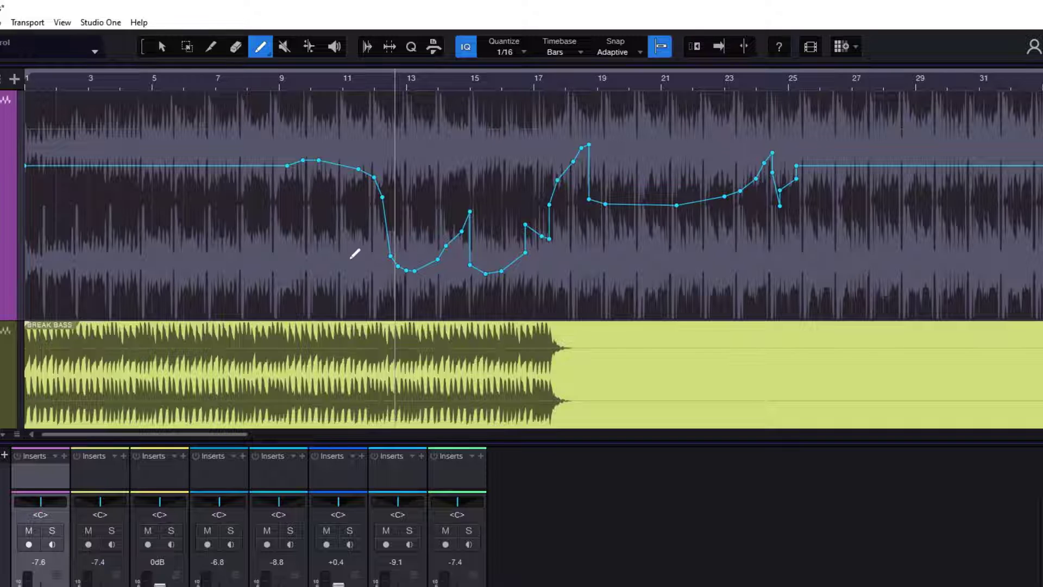
- Select all the freehand volume automation points on the 3030 track with the Arrow Tool and delete them
{"action": "left_click", "coordinate": [163, 47]}
{"action": "left_click_drag", "start_coordinate": [281, 265], "coordinate": [836, 132]}
{"action": "key", "text": "Delete"}
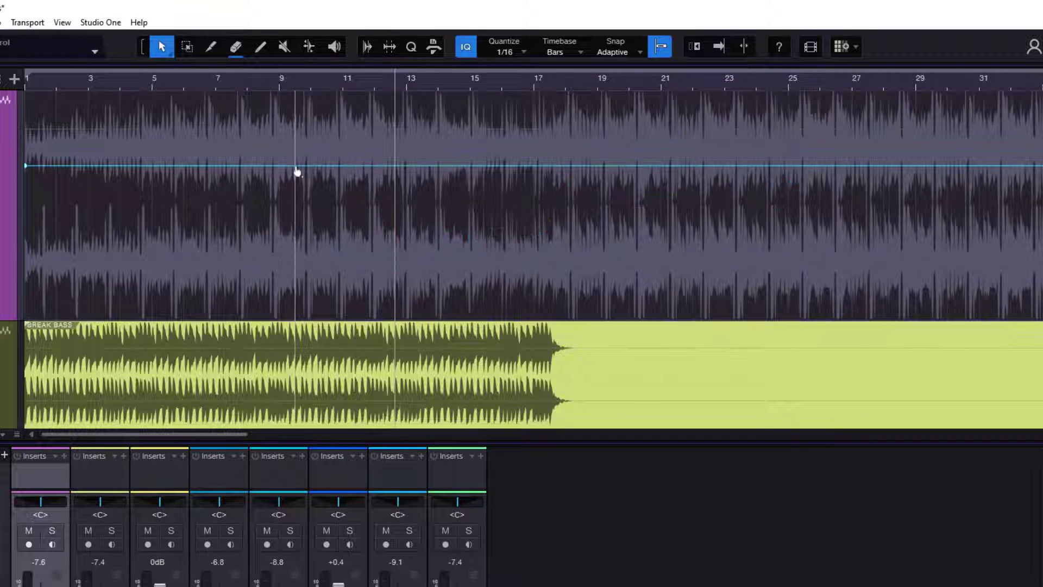
- Add volume automation points on the 3030 track between about bars 11 and 18 and lower several of them with the Arrow Tool
{"action": "left_click", "coordinate": [565, 165]}
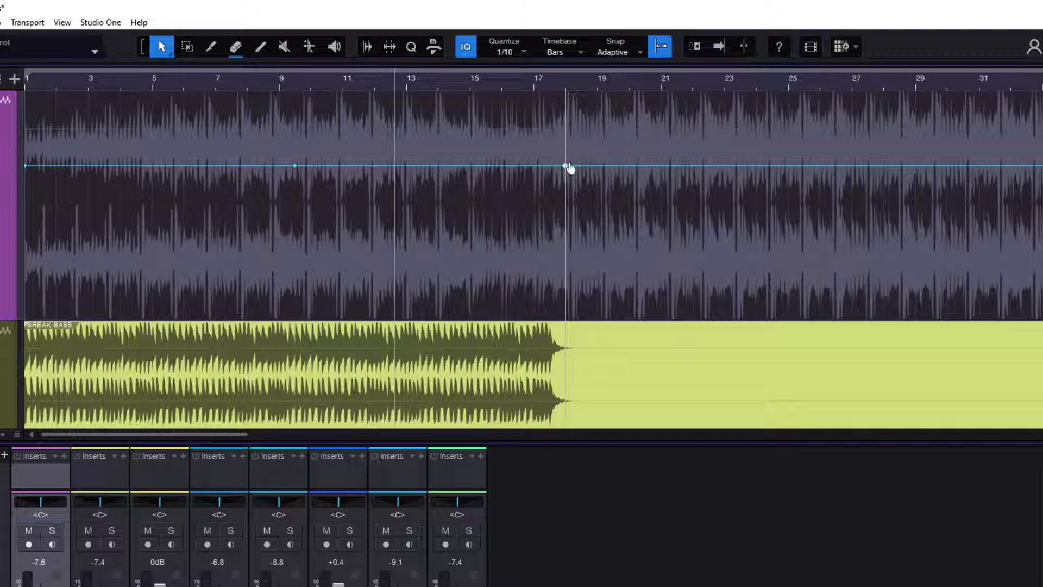
{"action": "left_click", "coordinate": [430, 166]}
{"action": "left_click_drag", "start_coordinate": [431, 166], "coordinate": [350, 207]}
{"action": "left_click", "coordinate": [423, 193]}
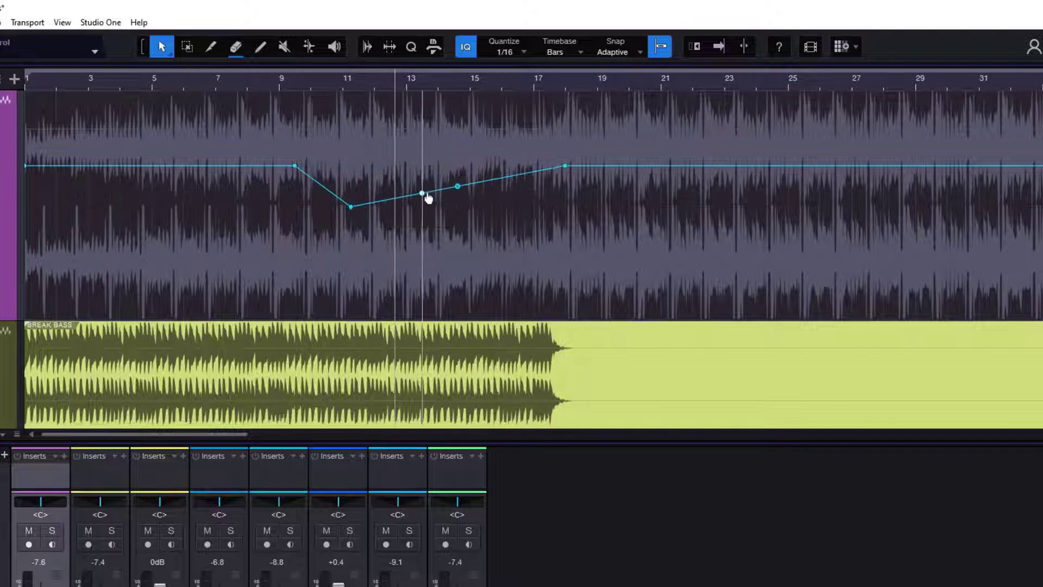
{"action": "left_click_drag", "start_coordinate": [429, 195], "coordinate": [438, 217]}
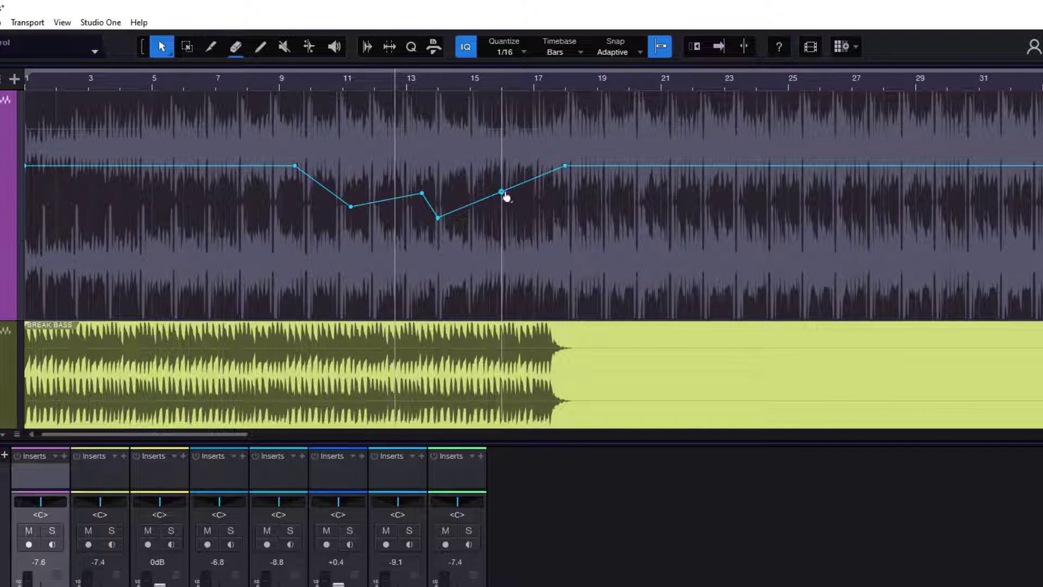
{"action": "left_click_drag", "start_coordinate": [501, 191], "coordinate": [543, 233]}
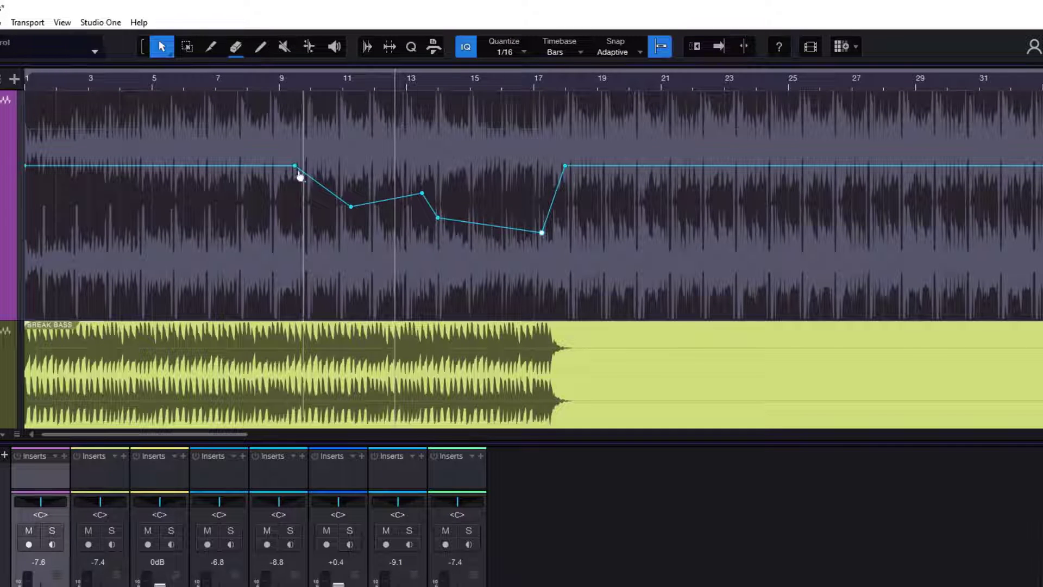
- Draw a freehand dip in the 3030 track's volume automation from about bar 9 to bar 18 with the Paint Tool
{"action": "left_click", "coordinate": [259, 48]}
{"action": "mouse_move", "coordinate": [280, 166]}
{"action": "left_mouse_down"}
{"action": "mouse_move", "coordinate": [422, 247]}
{"action": "mouse_move", "coordinate": [579, 144]}
{"action": "mouse_move", "coordinate": [574, 155]}
{"action": "left_mouse_up"}
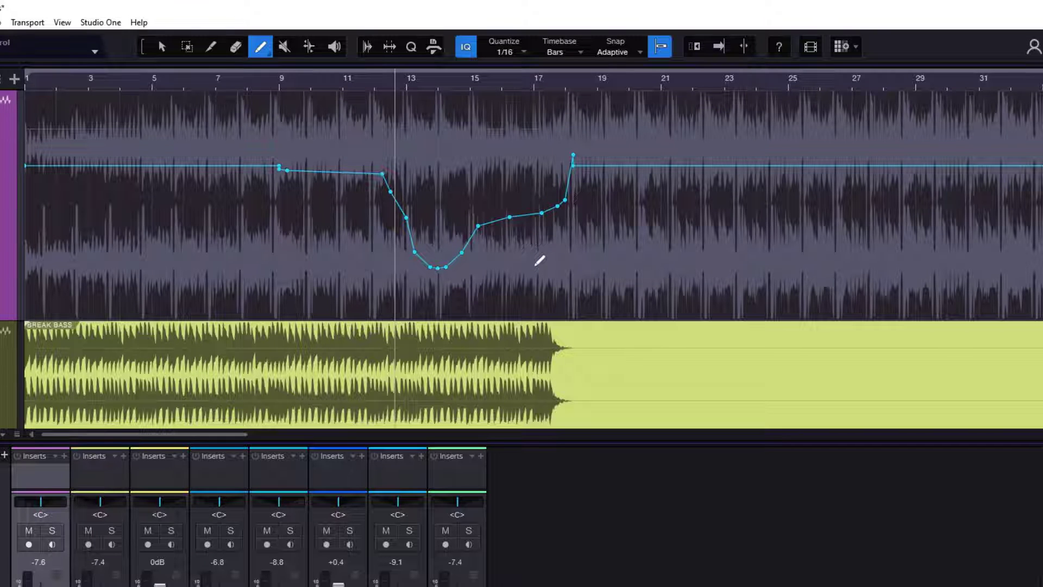
- Draw three straight volume automation ramps between about bars 9 and 18 using the Paint Tool's Line shape
{"action": "left_click", "coordinate": [268, 55]}
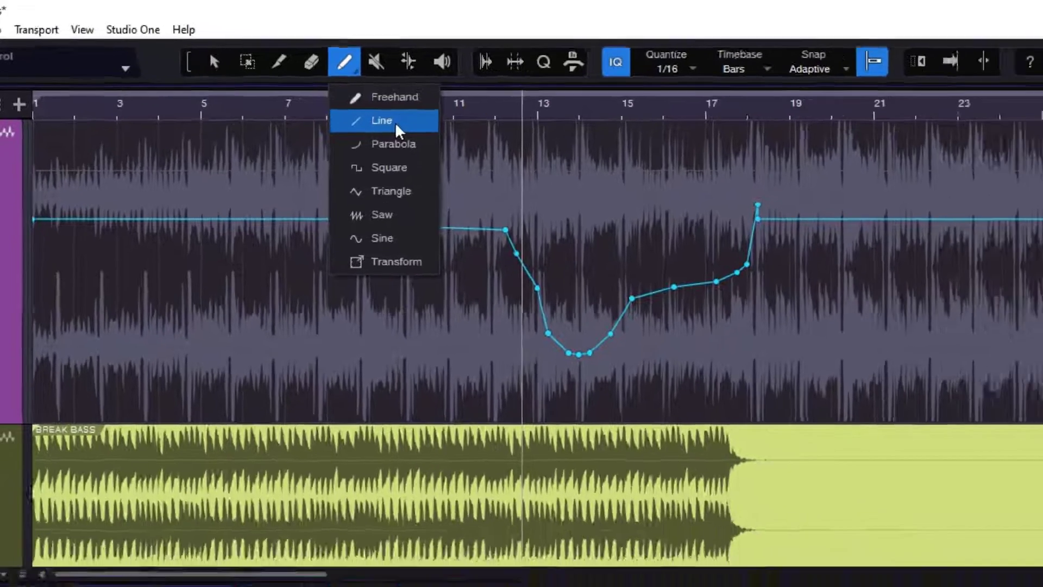
{"action": "left_click", "coordinate": [475, 154]}
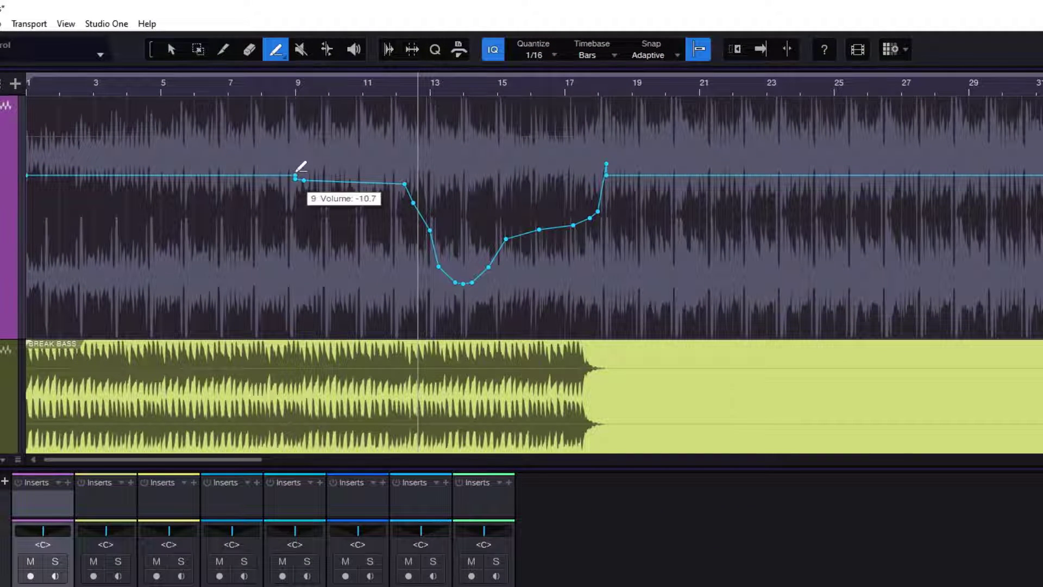
{"action": "left_click_drag", "start_coordinate": [295, 172], "coordinate": [615, 334]}
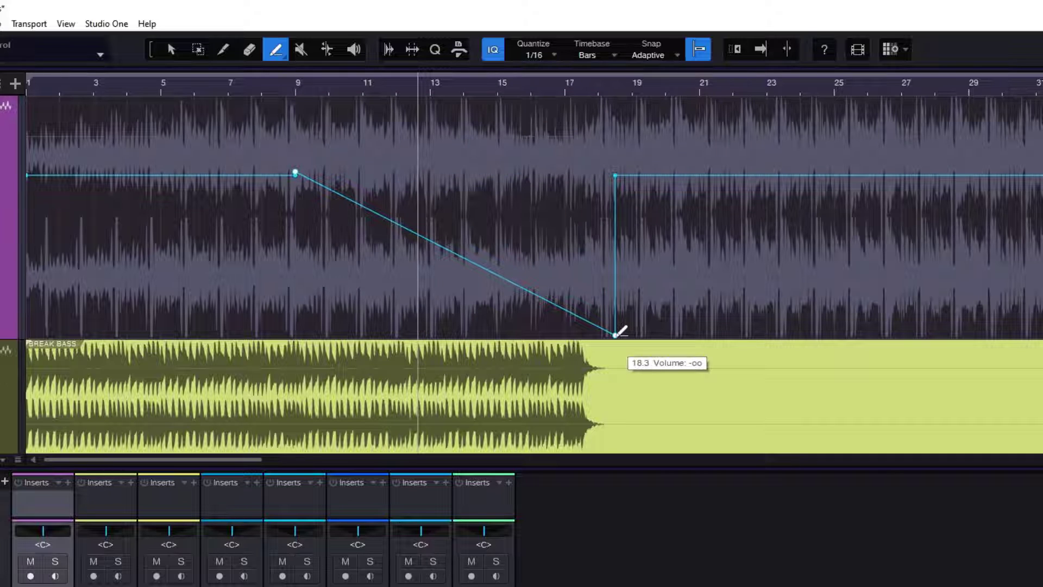
{"action": "left_click_drag", "start_coordinate": [608, 184], "coordinate": [430, 245]}
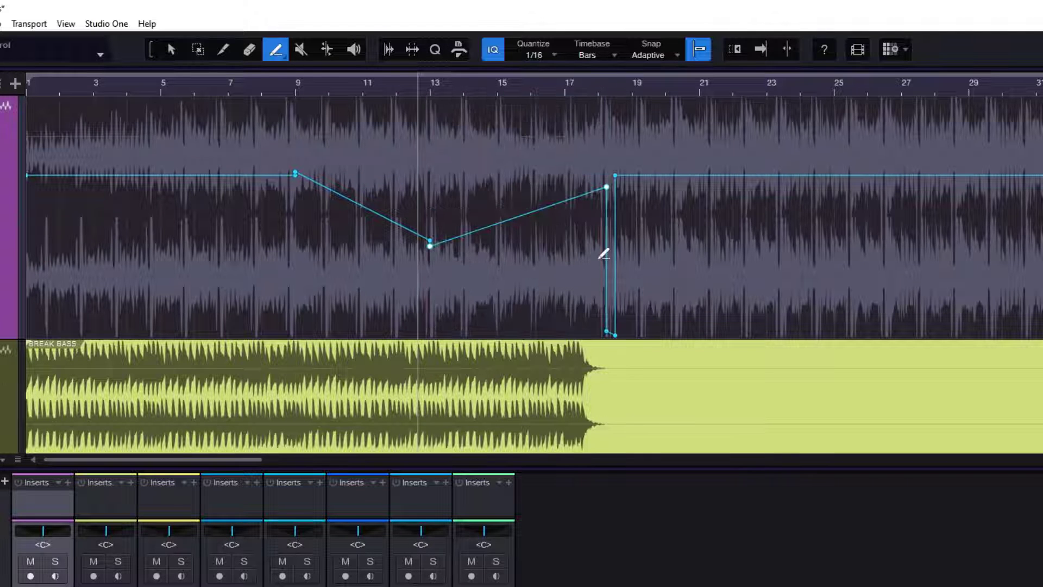
{"action": "left_click_drag", "start_coordinate": [513, 219], "coordinate": [582, 291]}
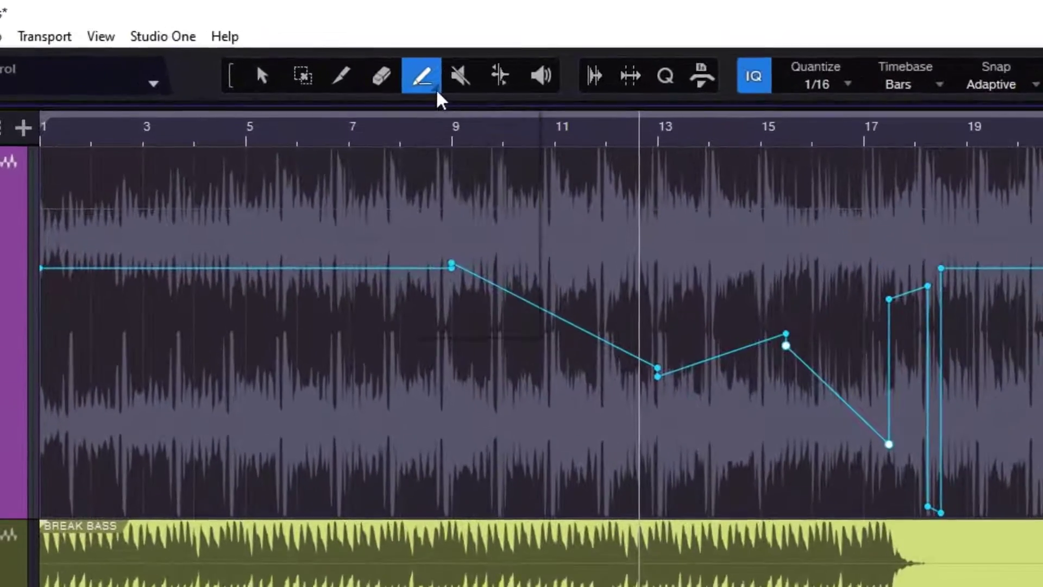
- Draw a falling, then a rising volume curve between about bars 9 and 20 using the Paint Tool's Parabola shape
{"action": "left_click", "coordinate": [285, 59]}
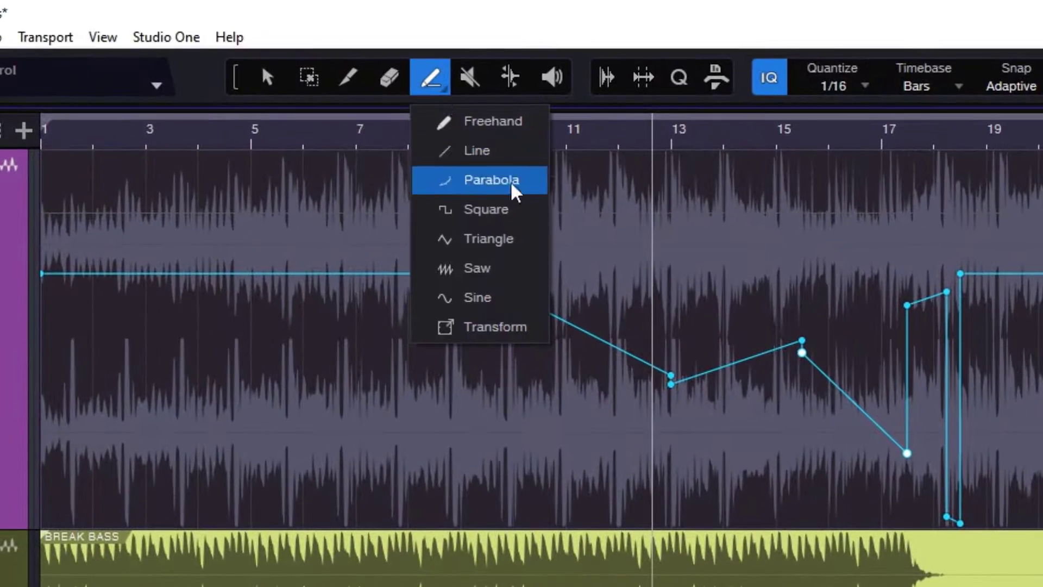
{"action": "left_click", "coordinate": [514, 194]}
{"action": "left_click_drag", "start_coordinate": [448, 266], "coordinate": [1021, 495]}
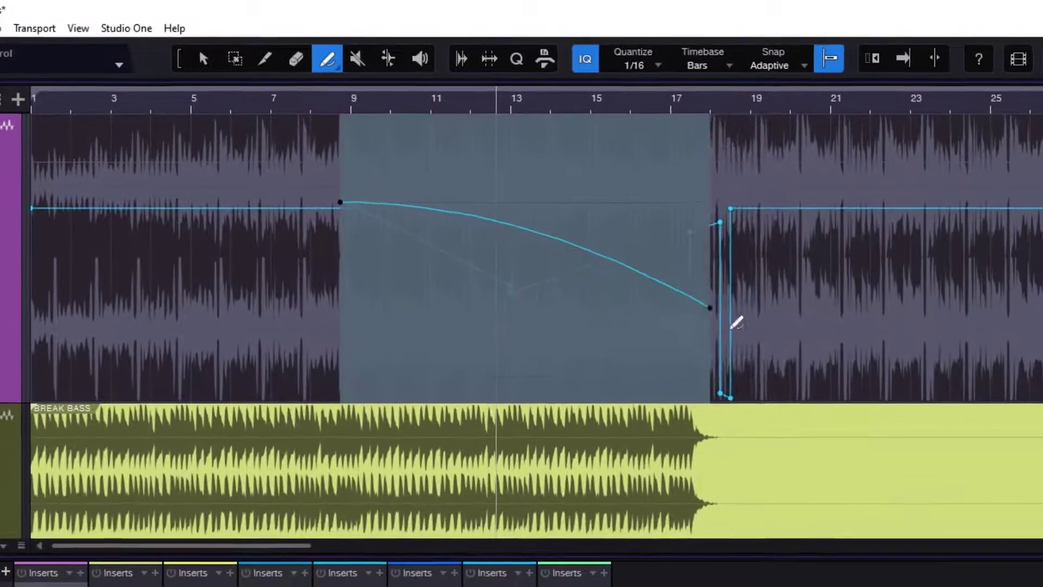
{"action": "left_click_drag", "start_coordinate": [769, 372], "coordinate": [771, 388]}
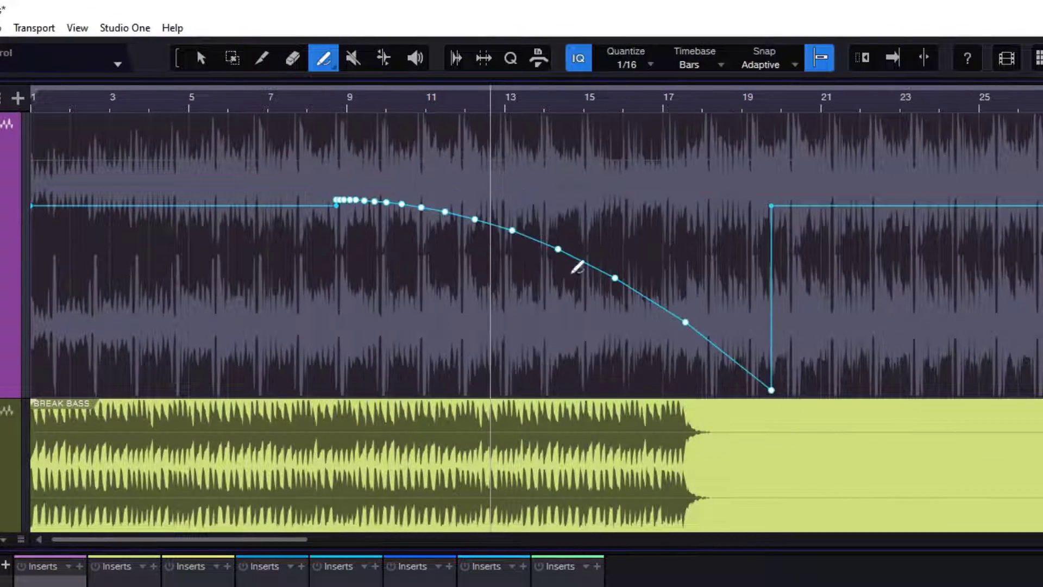
{"action": "left_click_drag", "start_coordinate": [768, 207], "coordinate": [328, 388]}
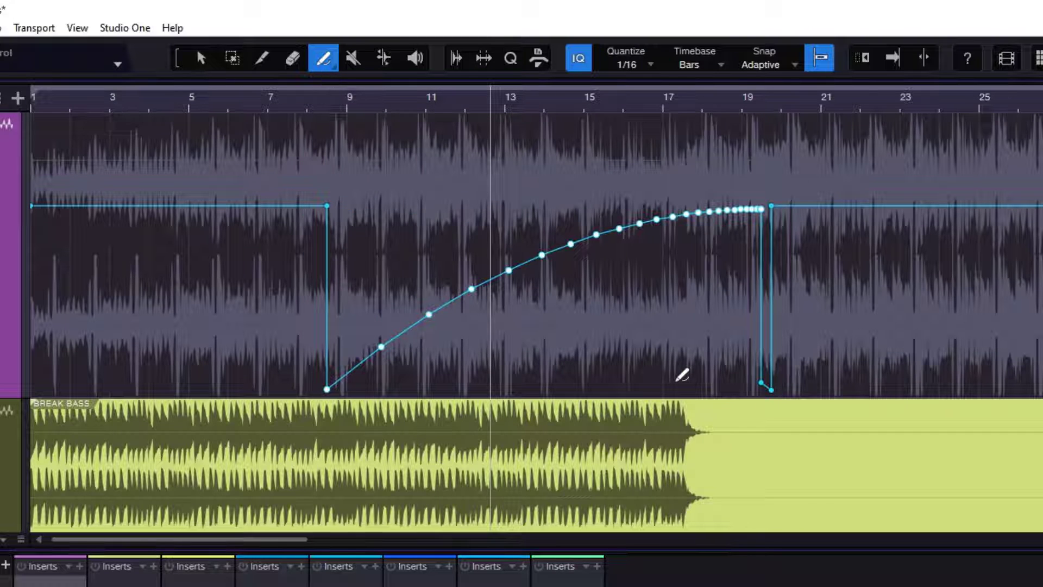
- Set the Paint Tool to Square and draw a square volume wave from about bar 8.5 to bar 20
{"action": "left_click", "coordinate": [324, 65]}
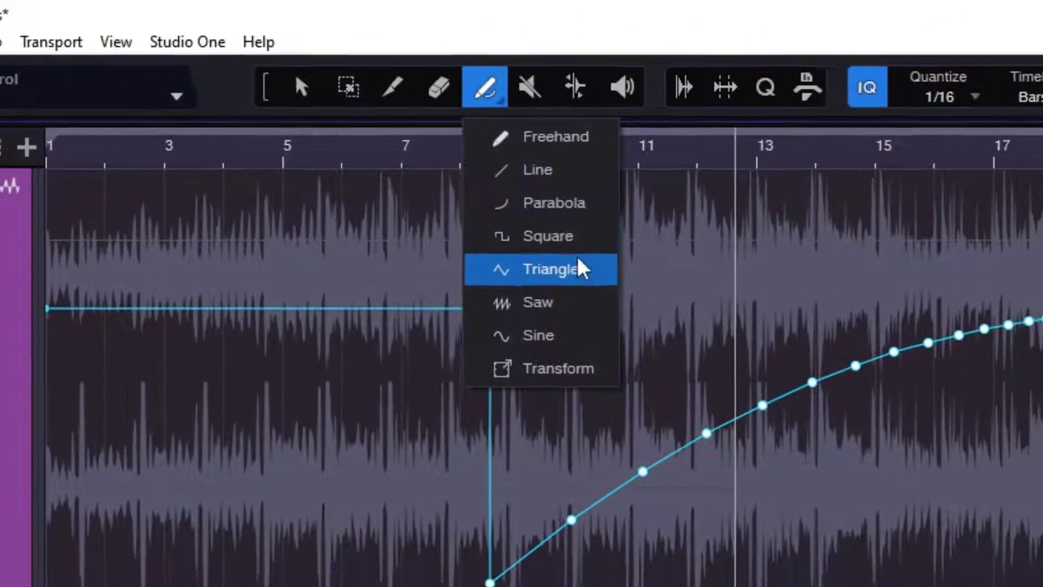
{"action": "left_click", "coordinate": [516, 242]}
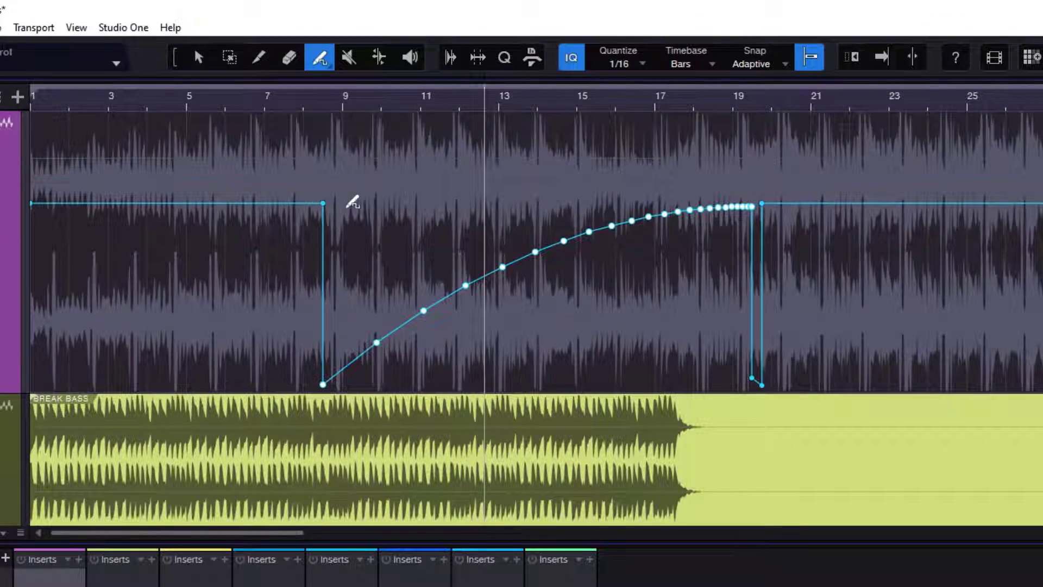
{"action": "left_click", "coordinate": [324, 61]}
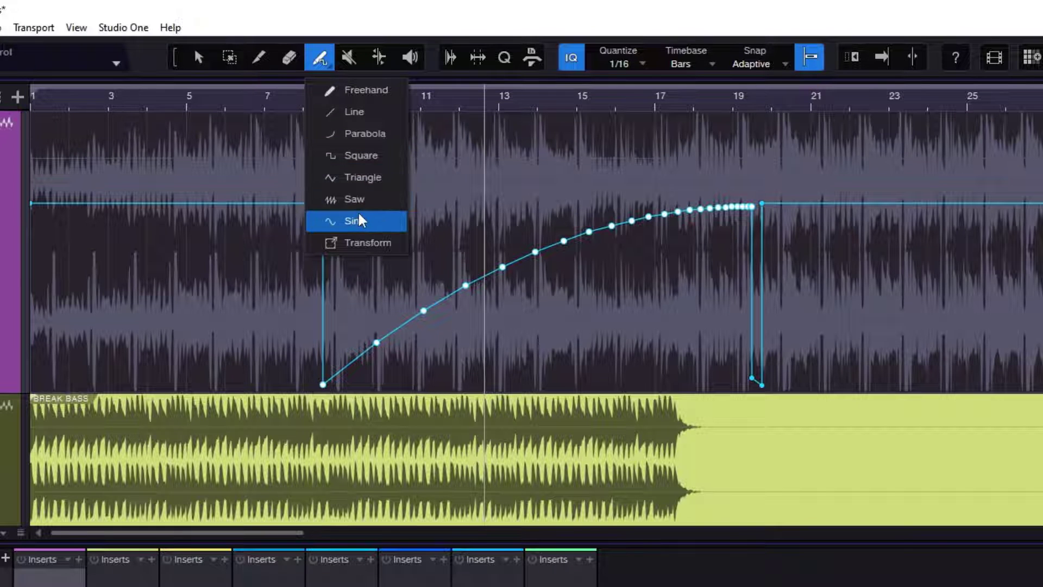
{"action": "left_click", "coordinate": [384, 162]}
{"action": "mouse_move", "coordinate": [324, 200]}
{"action": "left_mouse_down"}
{"action": "mouse_move", "coordinate": [556, 279]}
{"action": "mouse_move", "coordinate": [749, 273]}
{"action": "mouse_move", "coordinate": [771, 262]}
{"action": "left_mouse_up"}
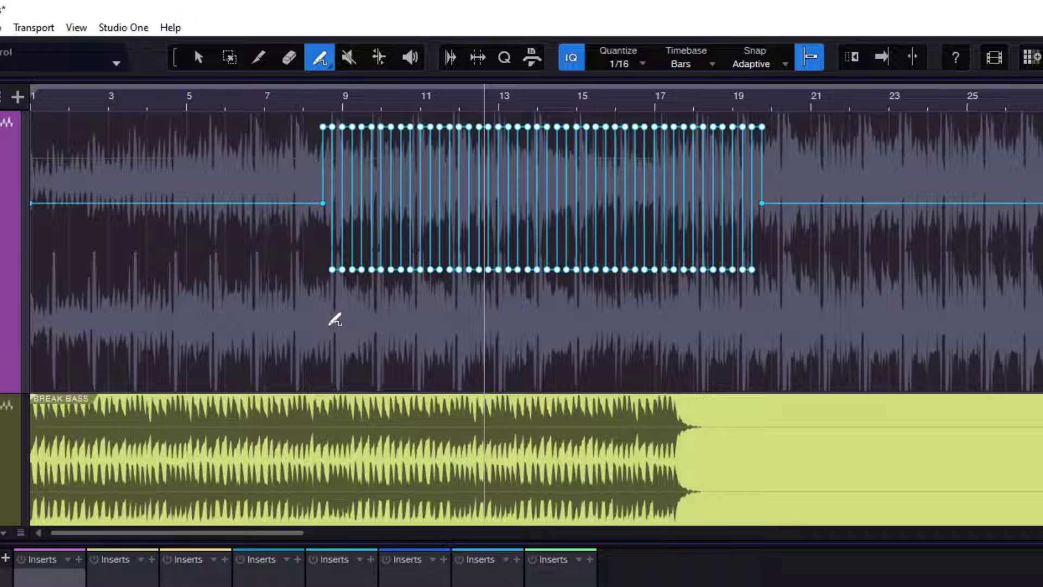
- Redraw the square volume wave three times at different heights, from about bar 8.5 to bar 21
{"action": "mouse_move", "coordinate": [329, 331]}
{"action": "left_mouse_down"}
{"action": "mouse_move", "coordinate": [776, 353]}
{"action": "mouse_move", "coordinate": [791, 294]}
{"action": "mouse_move", "coordinate": [789, 201]}
{"action": "left_mouse_up"}
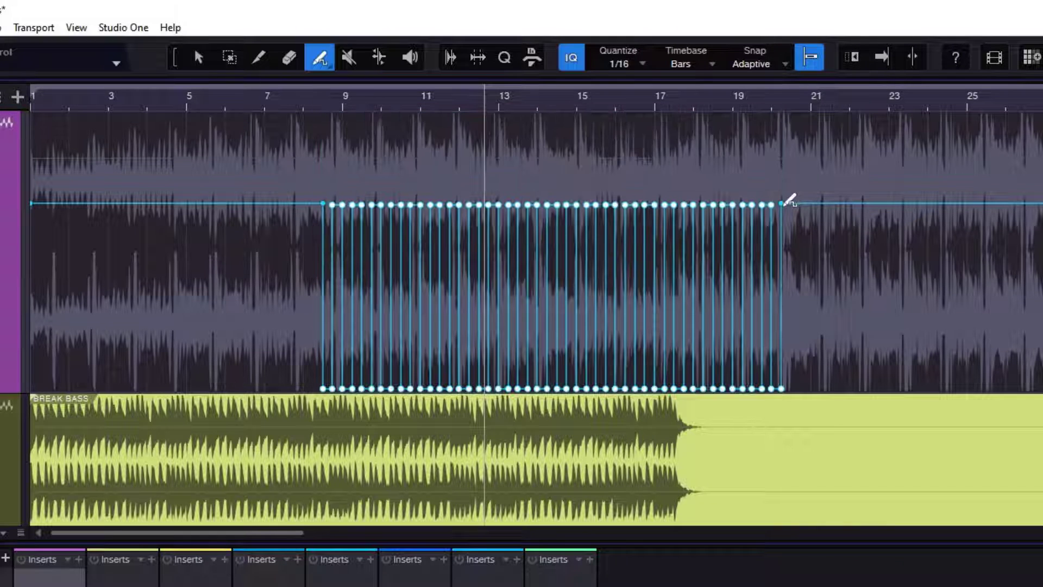
{"action": "mouse_move", "coordinate": [333, 127]}
{"action": "left_mouse_down"}
{"action": "mouse_move", "coordinate": [619, 168]}
{"action": "mouse_move", "coordinate": [771, 223]}
{"action": "mouse_move", "coordinate": [813, 226]}
{"action": "mouse_move", "coordinate": [805, 305]}
{"action": "left_mouse_up"}
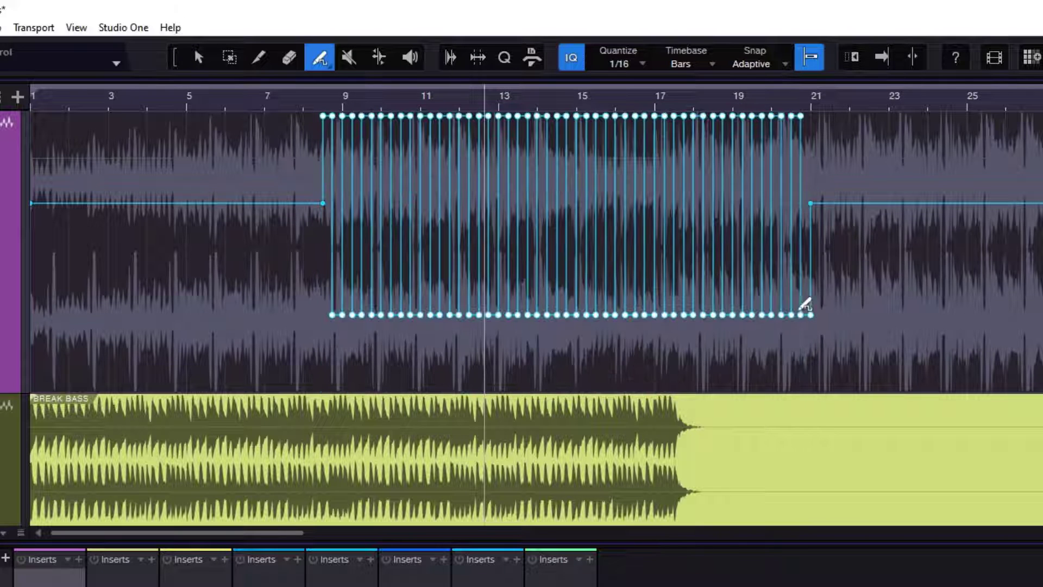
{"action": "mouse_move", "coordinate": [324, 254]}
{"action": "left_mouse_down"}
{"action": "mouse_move", "coordinate": [817, 281]}
{"action": "mouse_move", "coordinate": [814, 197]}
{"action": "left_mouse_up"}
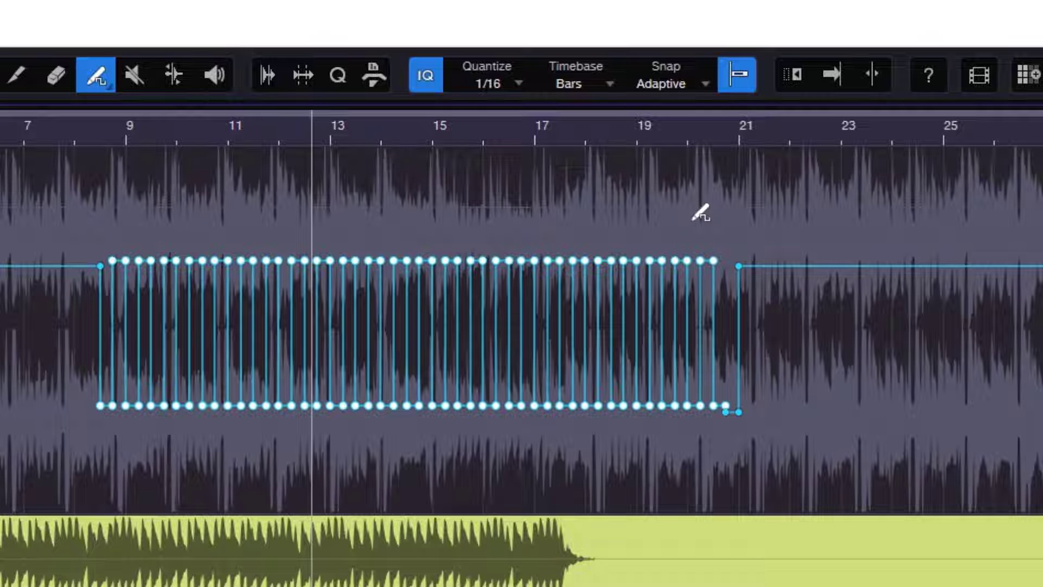
- Set Snap to Quantize and redraw the square volume wave from about bar 8 to bar 21
{"action": "left_click", "coordinate": [682, 93]}
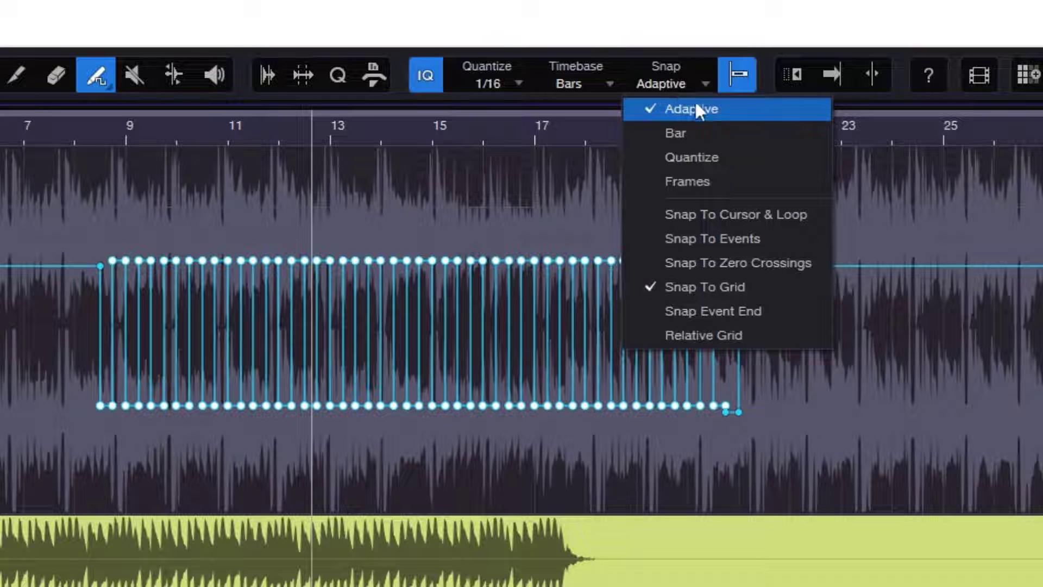
{"action": "left_click", "coordinate": [715, 161]}
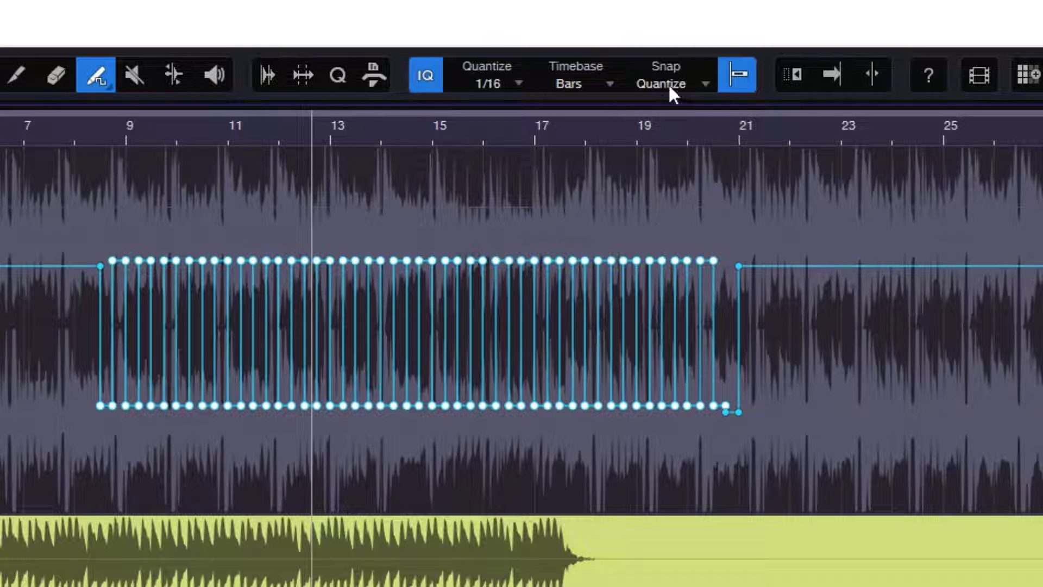
{"action": "mouse_move", "coordinate": [92, 323]}
{"action": "left_mouse_down"}
{"action": "mouse_move", "coordinate": [728, 366]}
{"action": "mouse_move", "coordinate": [752, 354]}
{"action": "left_mouse_up"}
- Redraw the square volume wave across about bars 8 to 21 with Quantize at 1/4, and again with Quantize at 1/2
{"action": "left_click", "coordinate": [497, 82]}
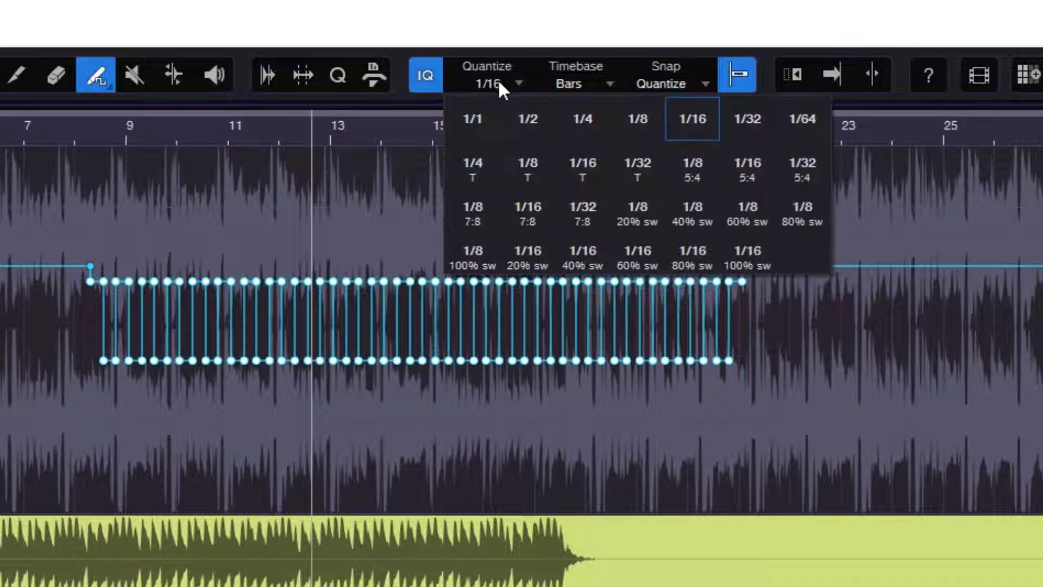
{"action": "left_click", "coordinate": [591, 121]}
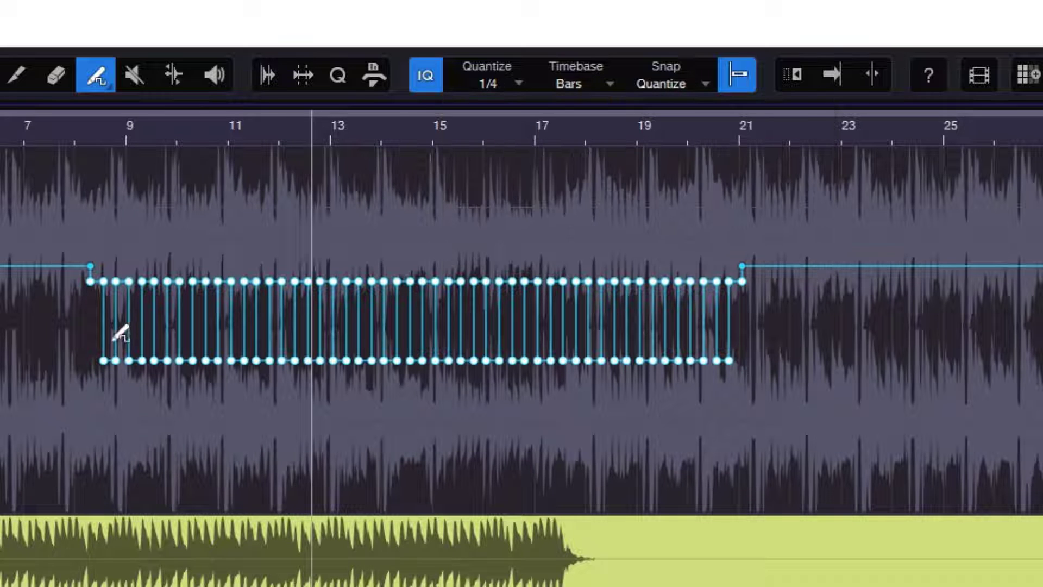
{"action": "mouse_move", "coordinate": [115, 338]}
{"action": "left_mouse_down"}
{"action": "mouse_move", "coordinate": [709, 419]}
{"action": "mouse_move", "coordinate": [759, 411]}
{"action": "left_mouse_up"}
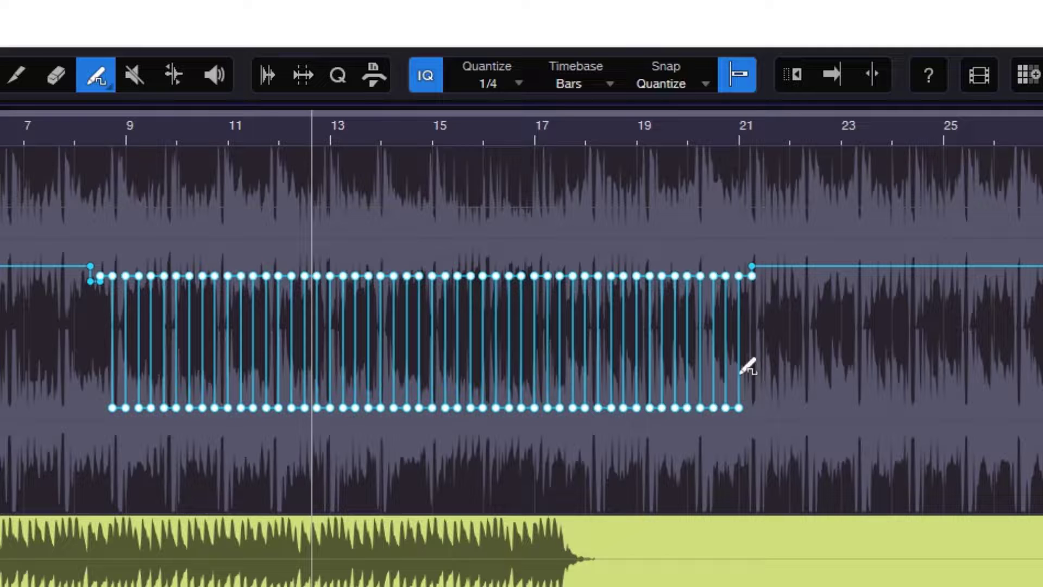
{"action": "left_click", "coordinate": [483, 84]}
{"action": "left_click", "coordinate": [535, 120]}
{"action": "mouse_move", "coordinate": [106, 332]}
{"action": "left_mouse_down"}
{"action": "mouse_move", "coordinate": [709, 372]}
{"action": "mouse_move", "coordinate": [760, 365]}
{"action": "left_mouse_up"}
- Set Quantize to 1/1 and redraw the square volume wave from about bar 8 to bar 21
{"action": "left_click", "coordinate": [491, 83]}
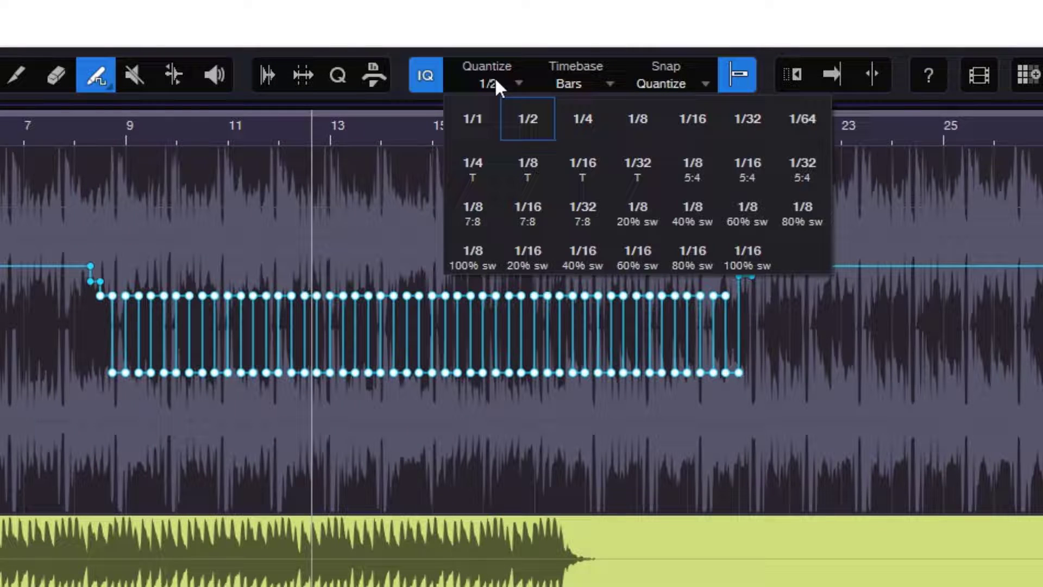
{"action": "left_click", "coordinate": [484, 116]}
{"action": "mouse_move", "coordinate": [102, 344]}
{"action": "left_mouse_down"}
{"action": "mouse_move", "coordinate": [396, 373]}
{"action": "mouse_move", "coordinate": [783, 380]}
{"action": "mouse_move", "coordinate": [768, 384]}
{"action": "left_mouse_up"}
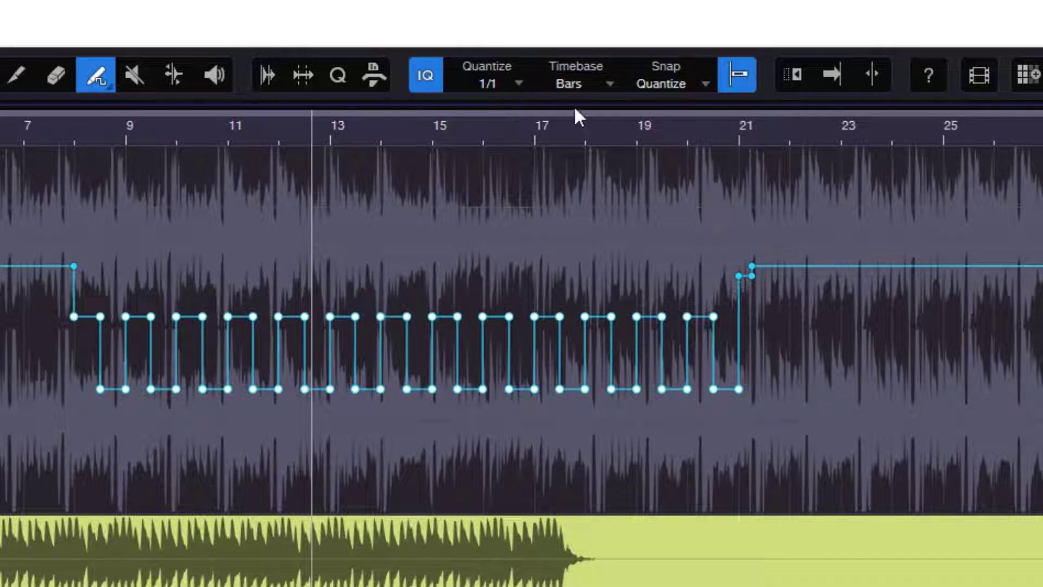
- Set Quantize to 1/16 and draw a volume wave from about bar 8 to bar 21 with the Paint Tool's Triangle shape
{"action": "left_click", "coordinate": [487, 81]}
{"action": "left_click", "coordinate": [705, 131]}
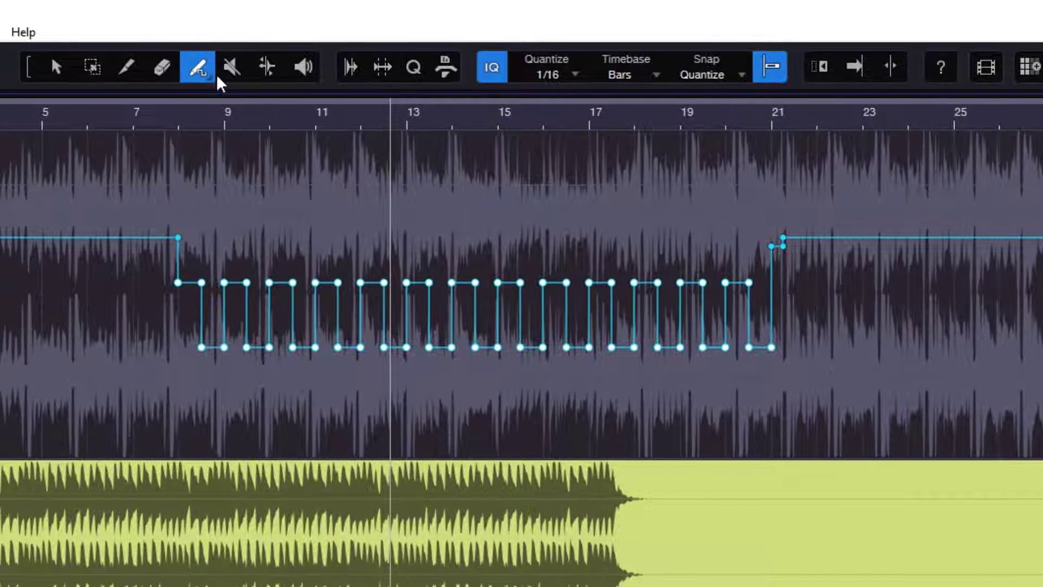
{"action": "left_click", "coordinate": [219, 83]}
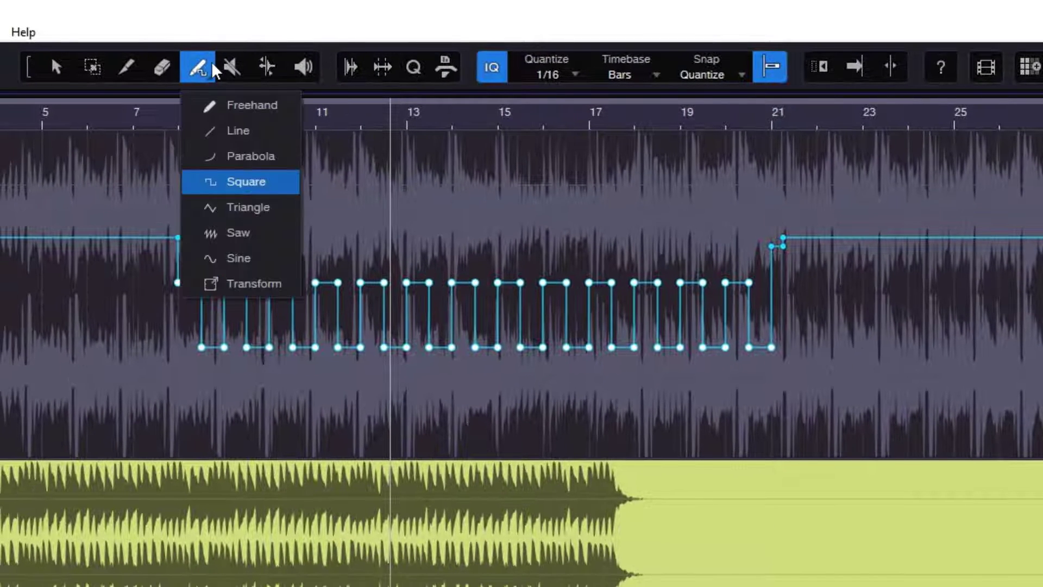
{"action": "left_click", "coordinate": [256, 215]}
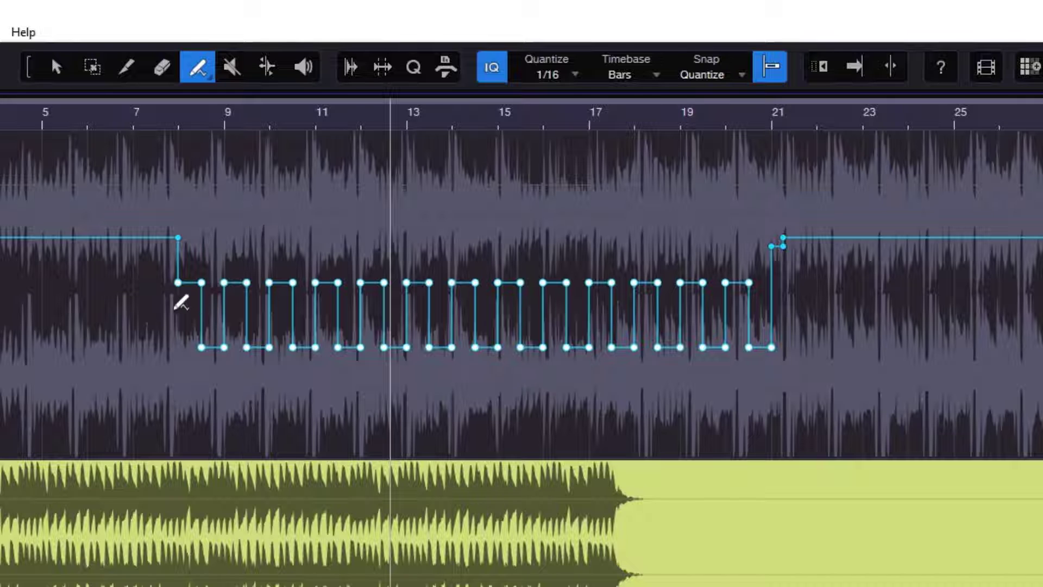
{"action": "mouse_move", "coordinate": [167, 302]}
{"action": "left_mouse_down"}
{"action": "mouse_move", "coordinate": [750, 348]}
{"action": "mouse_move", "coordinate": [787, 289]}
{"action": "mouse_move", "coordinate": [787, 237]}
{"action": "left_mouse_up"}
- Replace the triangle wave with a sawtooth volume wave from about bar 7.5 to bar 21 using the Saw shape
{"action": "left_click", "coordinate": [210, 79]}
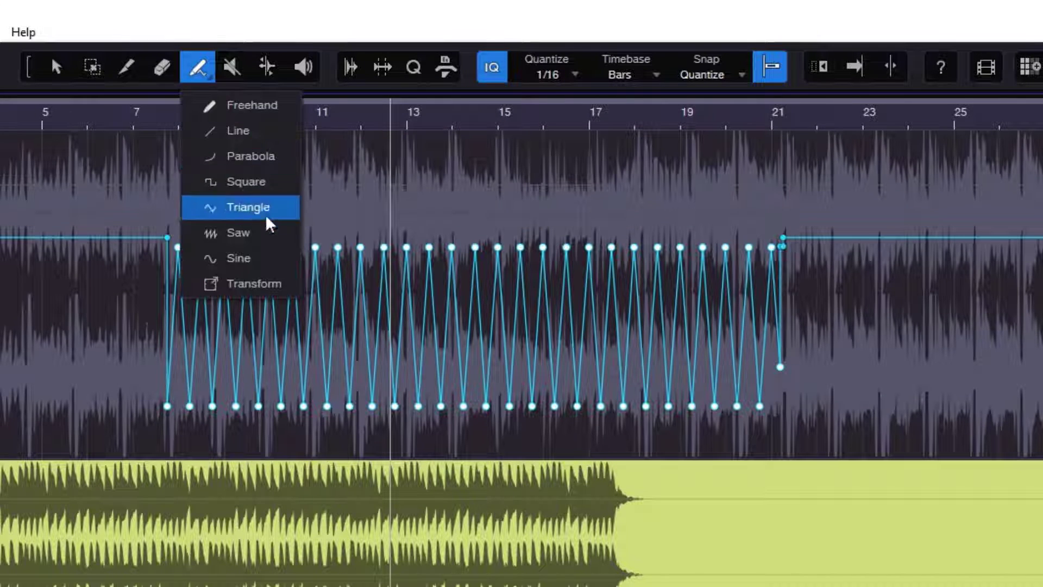
{"action": "left_click", "coordinate": [266, 231]}
{"action": "mouse_move", "coordinate": [163, 339]}
{"action": "left_mouse_down"}
{"action": "mouse_move", "coordinate": [538, 339]}
{"action": "mouse_move", "coordinate": [769, 309]}
{"action": "mouse_move", "coordinate": [790, 253]}
{"action": "left_mouse_up"}
- Replace the sawtooth with a sine volume wave from about bar 7.5 to bar 21 using the Sine shape
{"action": "left_click", "coordinate": [211, 79]}
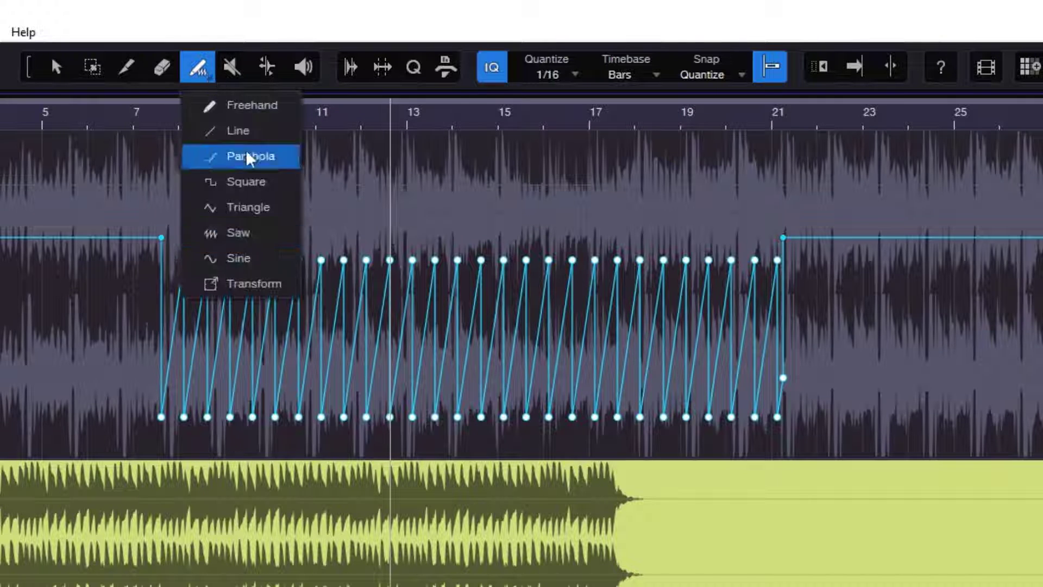
{"action": "left_click", "coordinate": [268, 260]}
{"action": "mouse_move", "coordinate": [154, 316]}
{"action": "left_mouse_down"}
{"action": "mouse_move", "coordinate": [652, 354]}
{"action": "mouse_move", "coordinate": [797, 351]}
{"action": "left_mouse_up"}
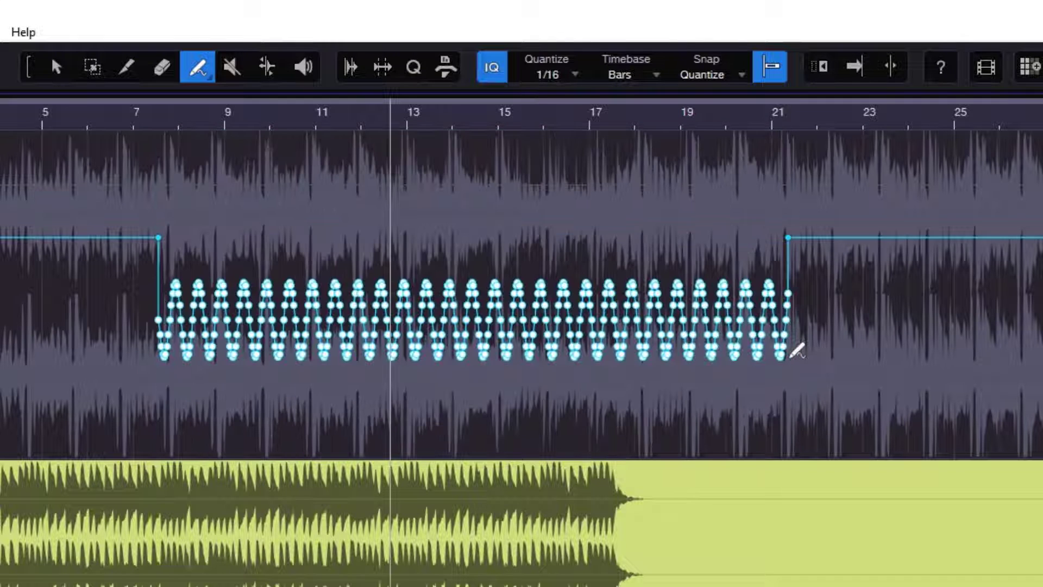
- Switch the Paint Tool to Transform and draw trial transform boxes over the flat volume line between about bars 21.5 and 32
{"action": "left_click", "coordinate": [203, 80]}
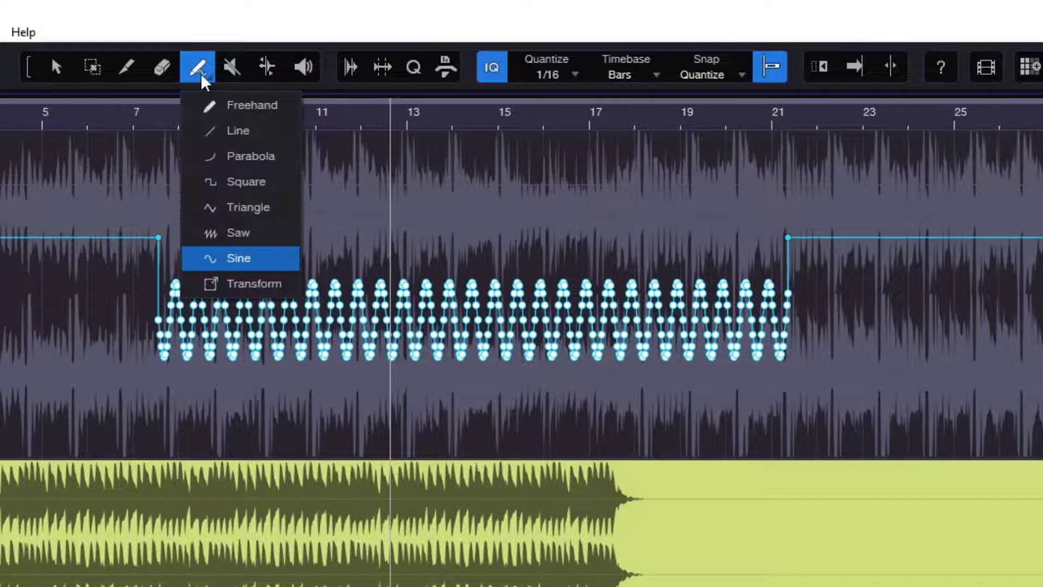
{"action": "left_click", "coordinate": [254, 283]}
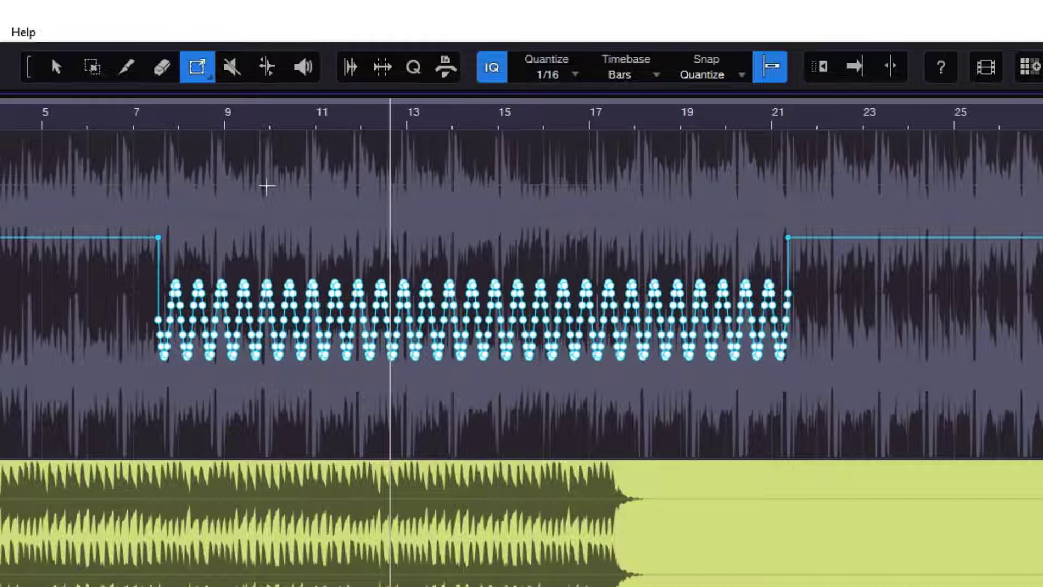
{"action": "left_click_drag", "start_coordinate": [926, 196], "coordinate": [851, 171]}
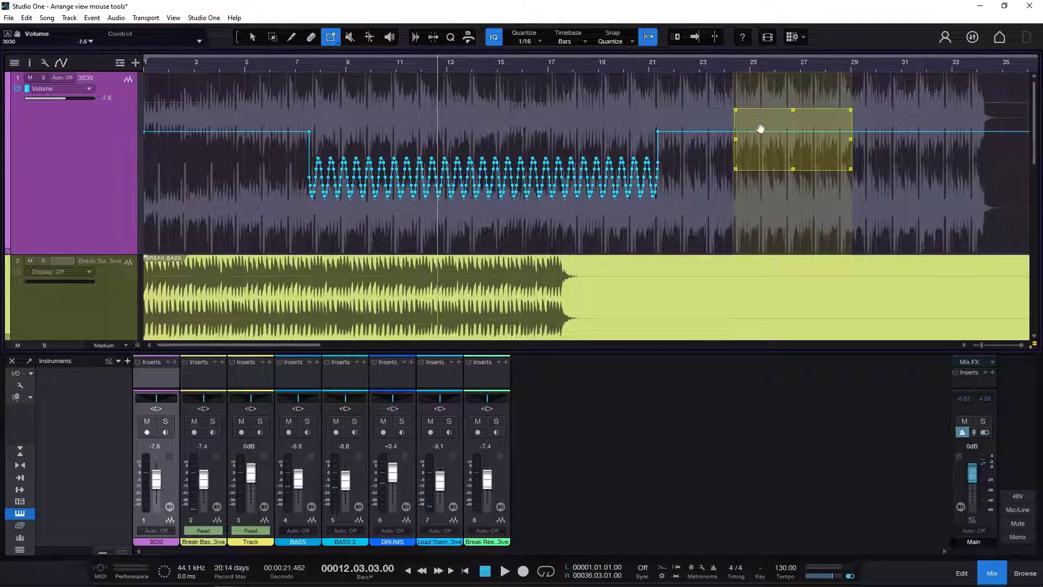
{"action": "left_click", "coordinate": [687, 93]}
{"action": "left_click_drag", "start_coordinate": [669, 100], "coordinate": [736, 144]}
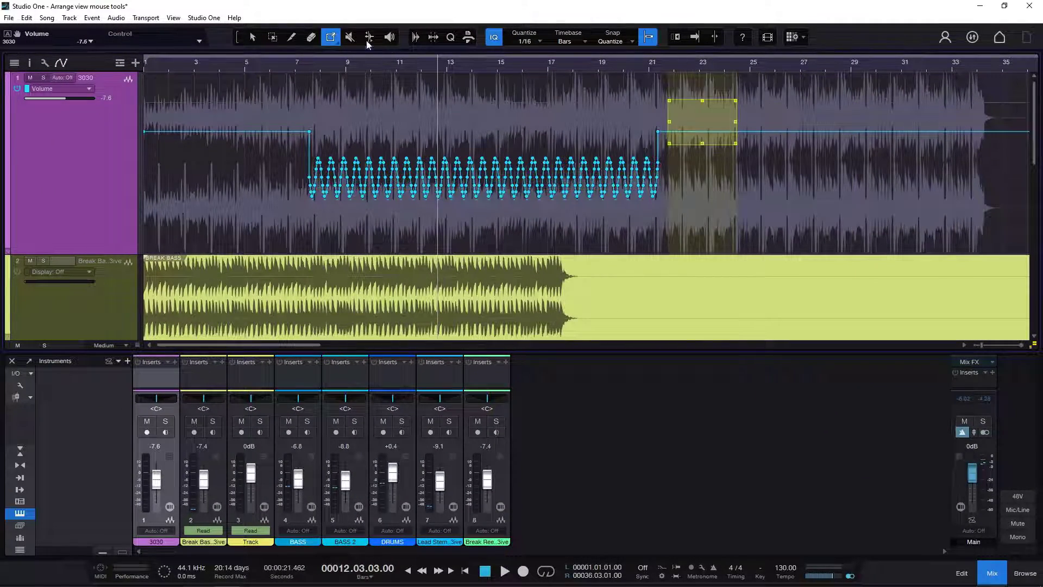
{"action": "mouse_move", "coordinate": [764, 104]}
{"action": "left_mouse_down"}
{"action": "mouse_move", "coordinate": [862, 185]}
{"action": "mouse_move", "coordinate": [926, 189]}
{"action": "left_mouse_up"}
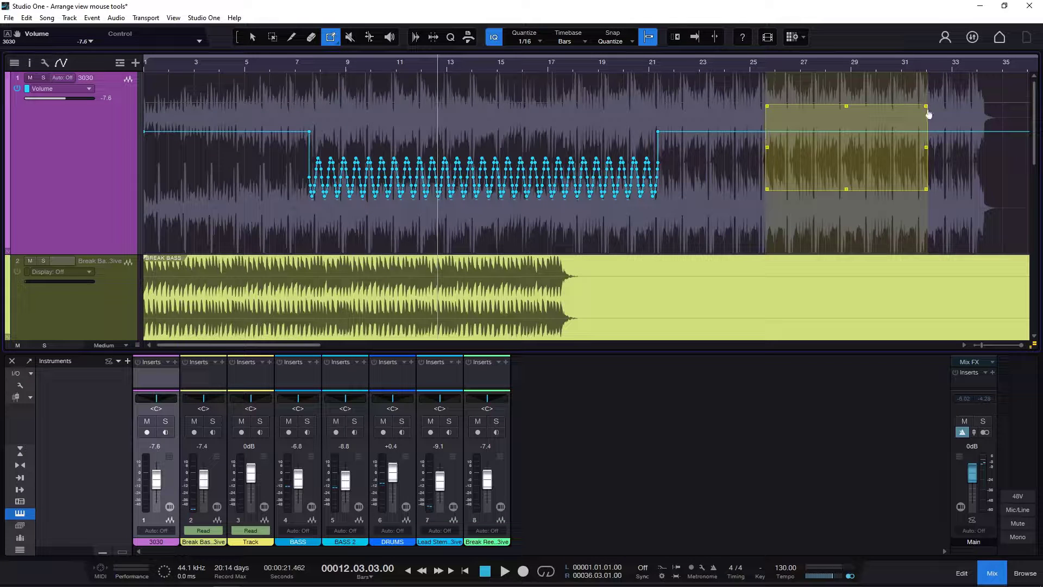
{"action": "mouse_move", "coordinate": [926, 107]}
{"action": "left_mouse_down"}
{"action": "mouse_move", "coordinate": [928, 159]}
{"action": "mouse_move", "coordinate": [922, 91]}
{"action": "mouse_move", "coordinate": [931, 108]}
{"action": "left_mouse_up"}
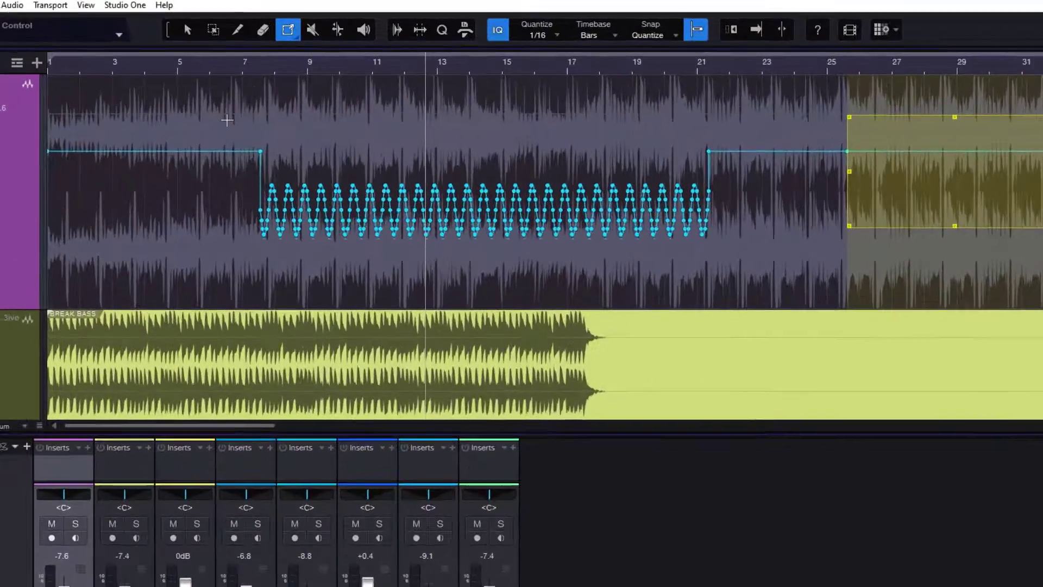
- Enclose the sine volume wave in a transform box, then stretch its height and skew its sides to span about bar 7 to bar 22.5
{"action": "left_click_drag", "start_coordinate": [286, 131], "coordinate": [683, 141]}
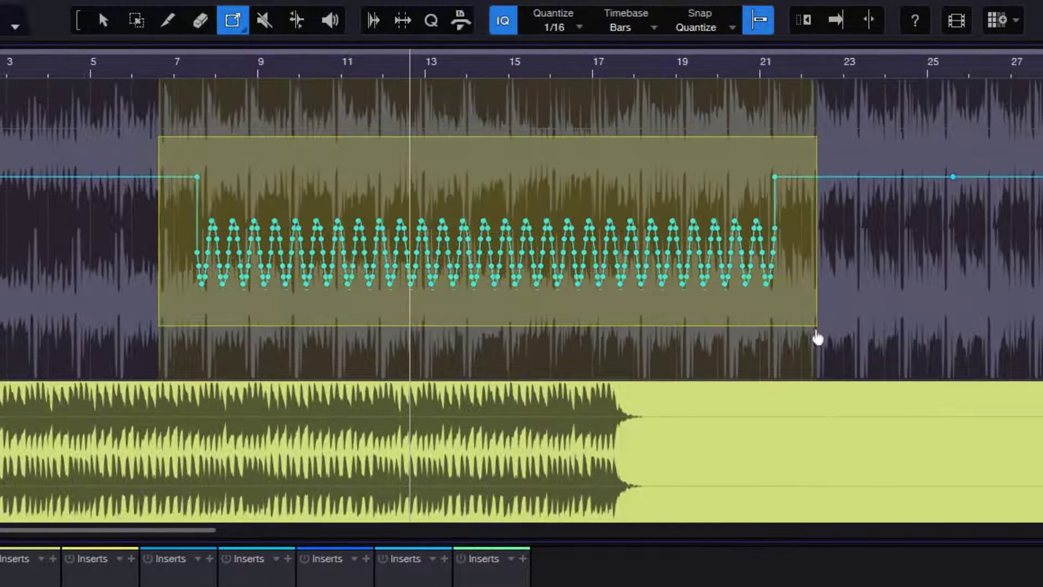
{"action": "left_click_drag", "start_coordinate": [818, 338], "coordinate": [818, 338]}
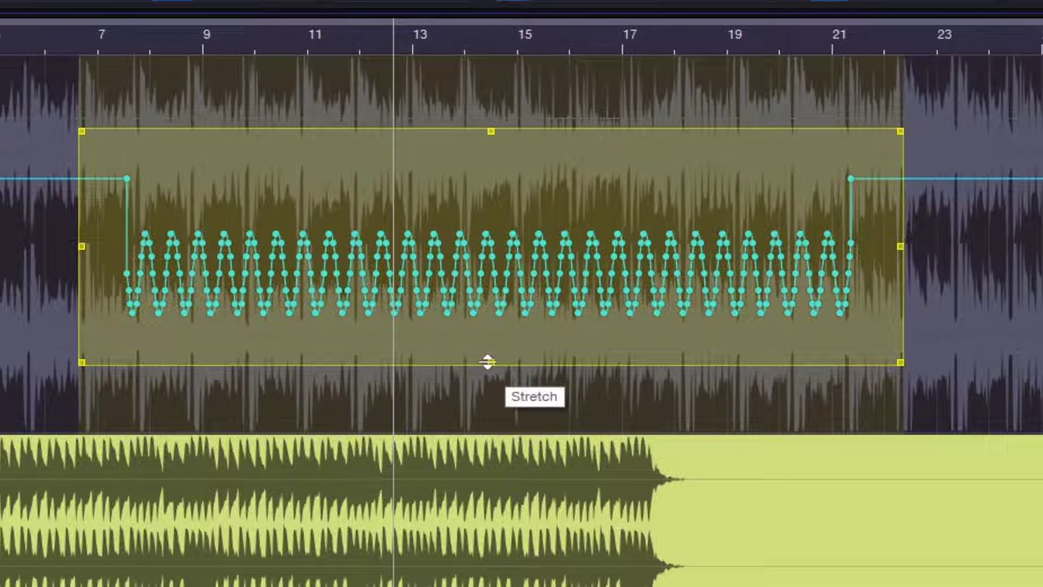
{"action": "left_click_drag", "start_coordinate": [490, 132], "coordinate": [530, 144]}
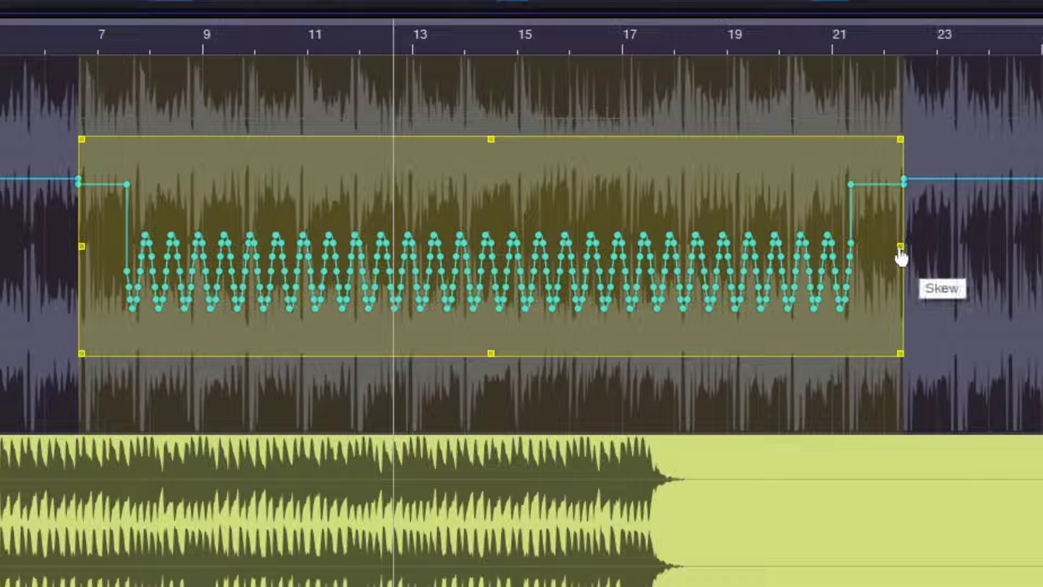
{"action": "mouse_move", "coordinate": [899, 251]}
{"action": "left_mouse_down"}
{"action": "mouse_move", "coordinate": [819, 262]}
{"action": "mouse_move", "coordinate": [852, 415]}
{"action": "mouse_move", "coordinate": [910, 280]}
{"action": "mouse_move", "coordinate": [922, 108]}
{"action": "mouse_move", "coordinate": [927, 353]}
{"action": "mouse_move", "coordinate": [918, 255]}
{"action": "left_mouse_up"}
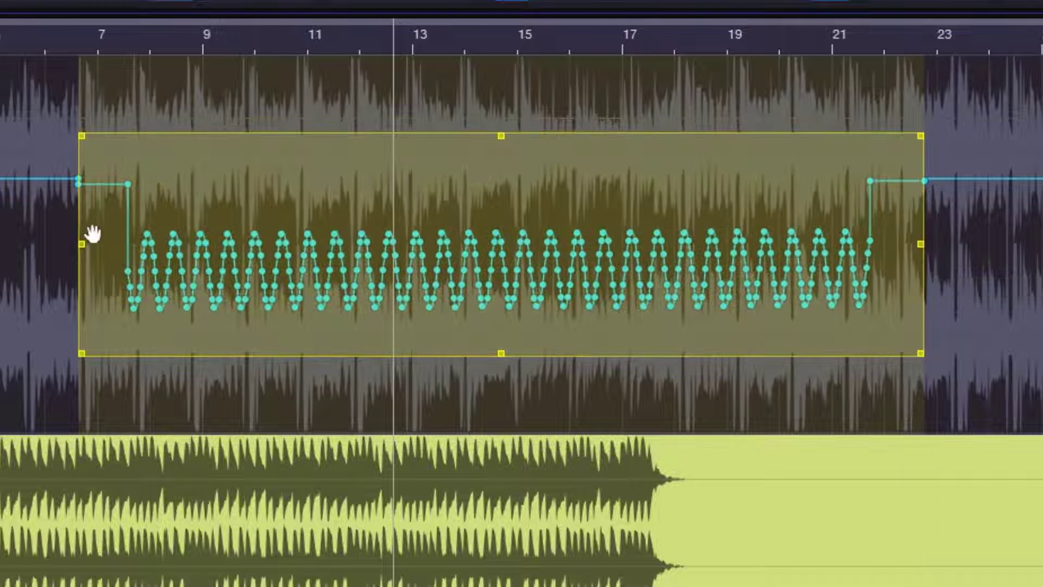
{"action": "left_click_drag", "start_coordinate": [86, 252], "coordinate": [108, 254]}
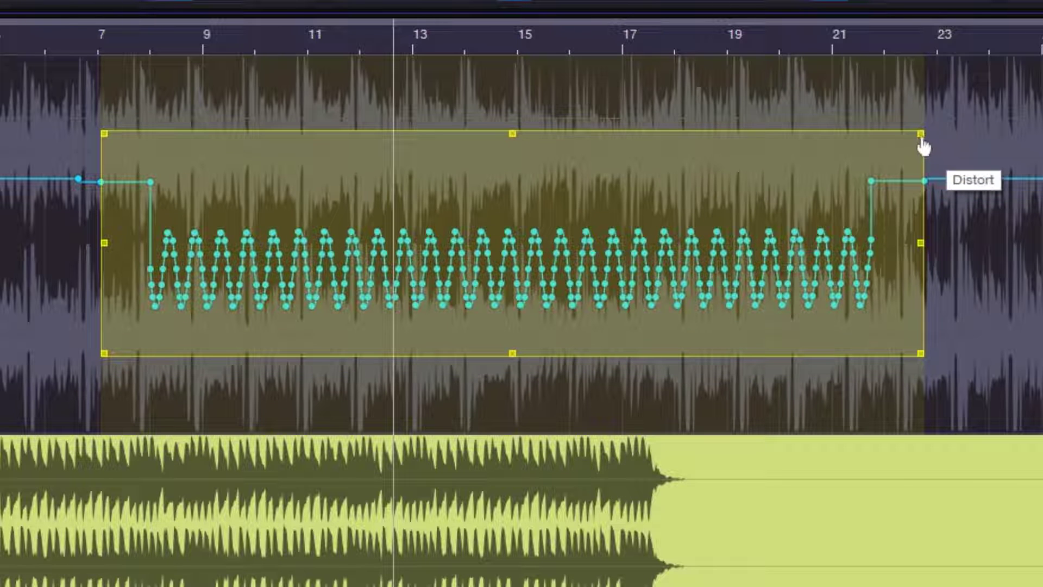
- Distort the boxed wave into a downward slope ending at about bar 23.5, stretch its upper edge, and pull in the upper start corner
{"action": "left_click_drag", "start_coordinate": [922, 144], "coordinate": [970, 356]}
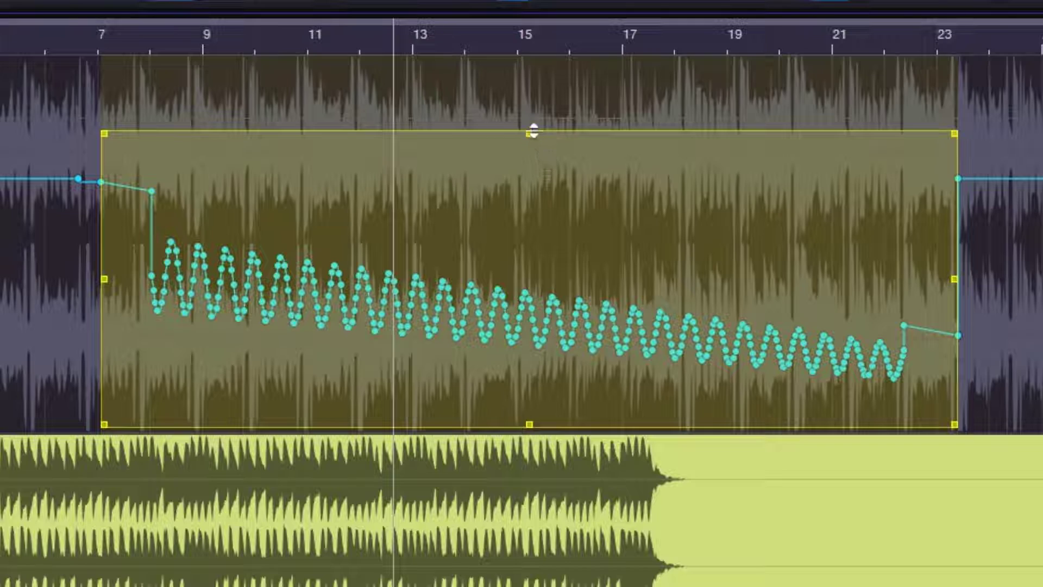
{"action": "left_click_drag", "start_coordinate": [533, 132], "coordinate": [530, 101]}
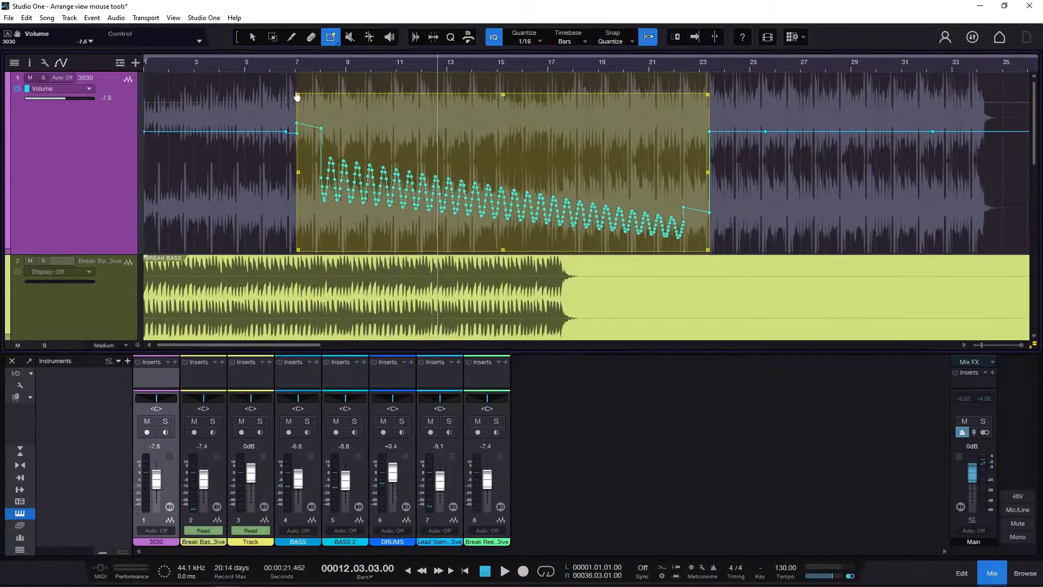
{"action": "left_click_drag", "start_coordinate": [301, 98], "coordinate": [312, 128]}
- Return the Paint Tool to Freehand, delete the volume points between about bars 6.5 and 25.5 with the Arrow Tool, and reduce the track height
{"action": "left_click", "coordinate": [330, 37]}
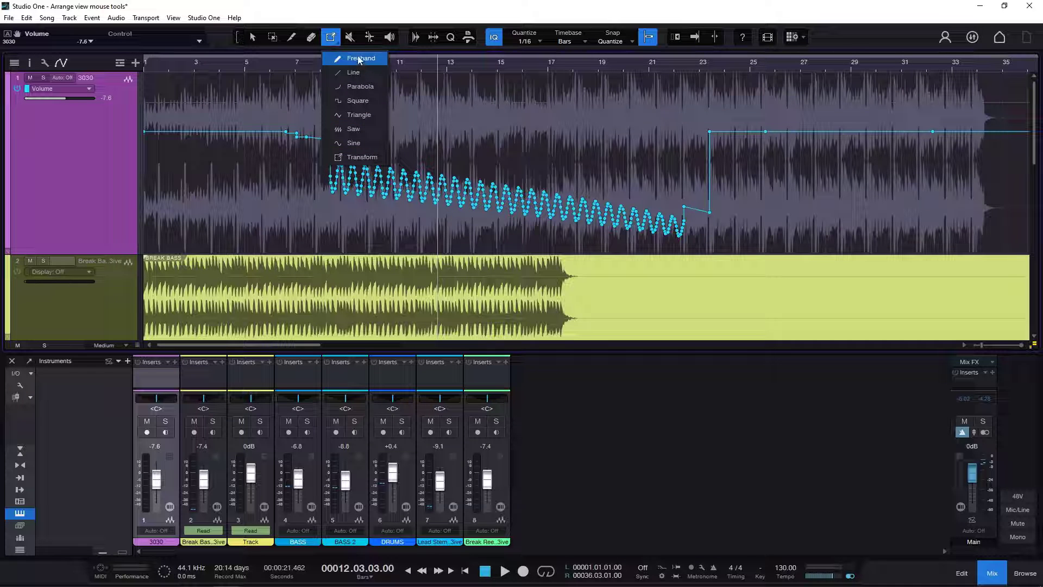
{"action": "left_click", "coordinate": [359, 59]}
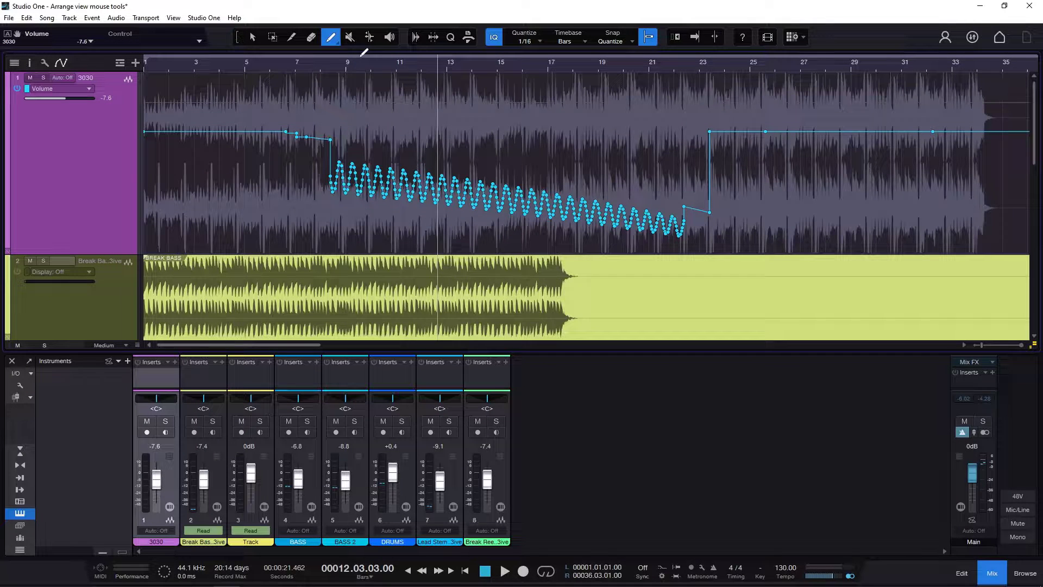
{"action": "left_click", "coordinate": [253, 38]}
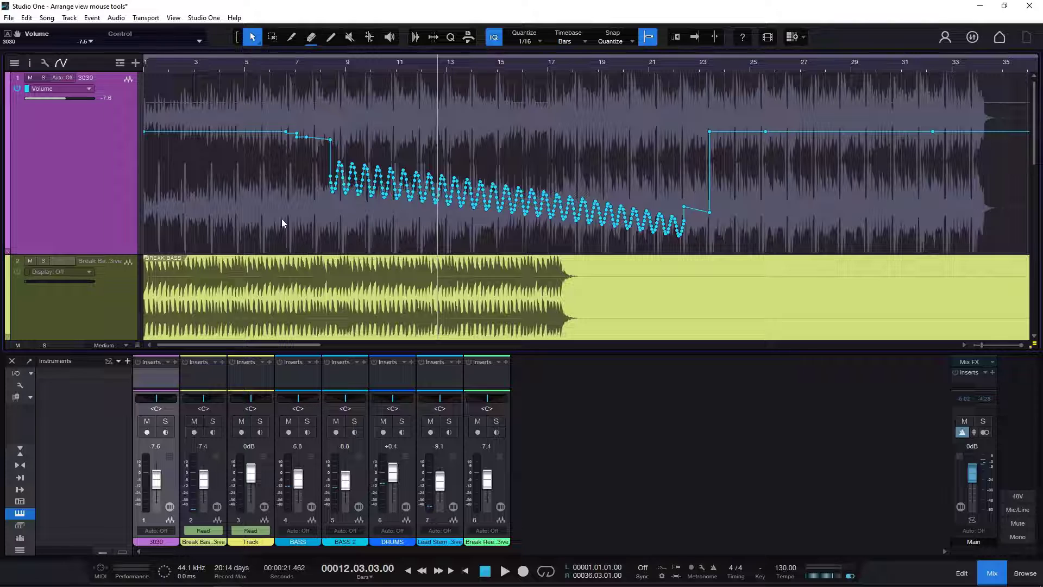
{"action": "left_click_drag", "start_coordinate": [280, 122], "coordinate": [785, 143]}
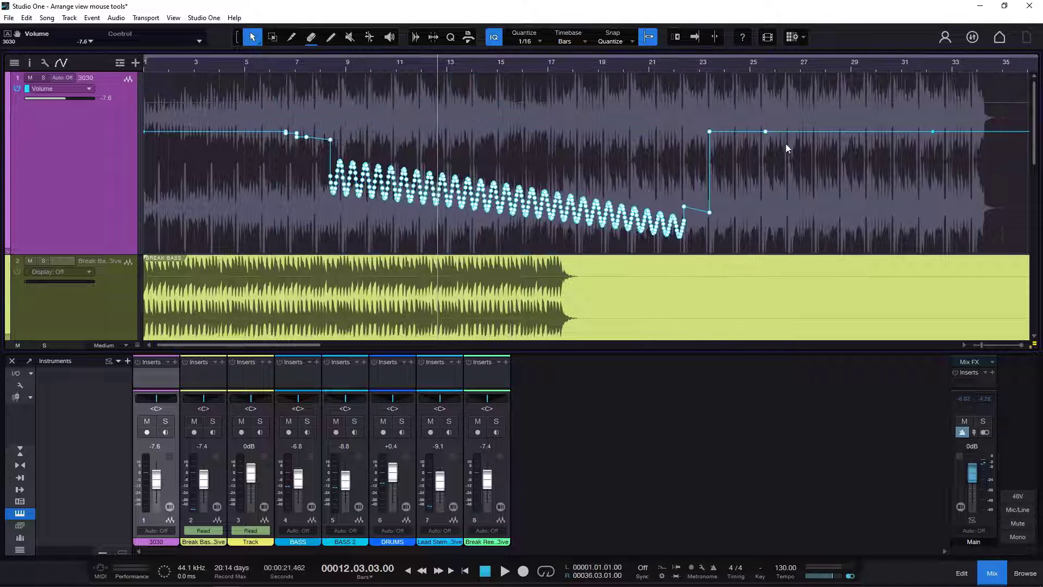
{"action": "key", "text": "Delete"}
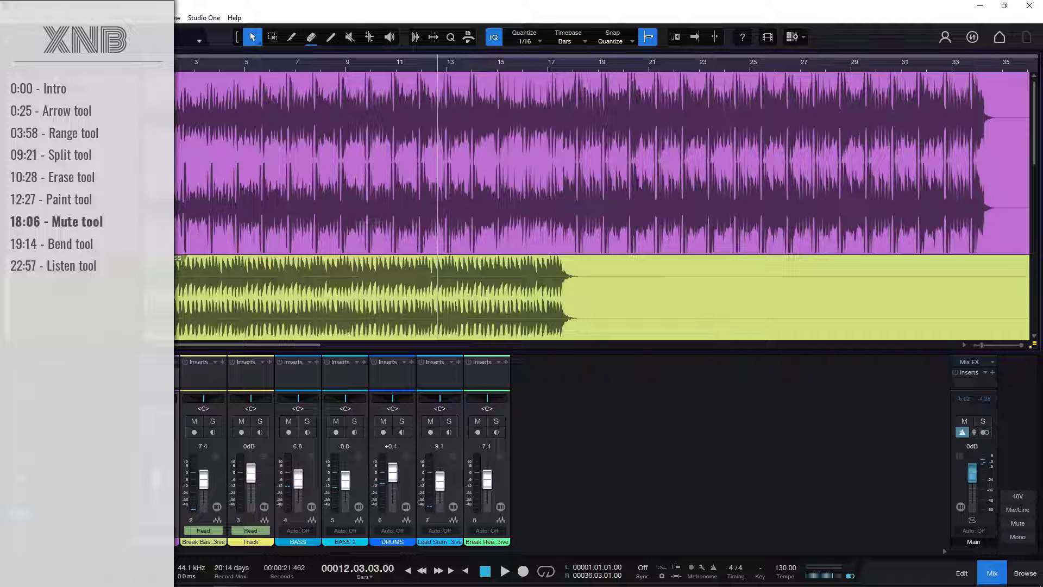
{"action": "left_click_drag", "start_coordinate": [82, 254], "coordinate": [81, 163]}
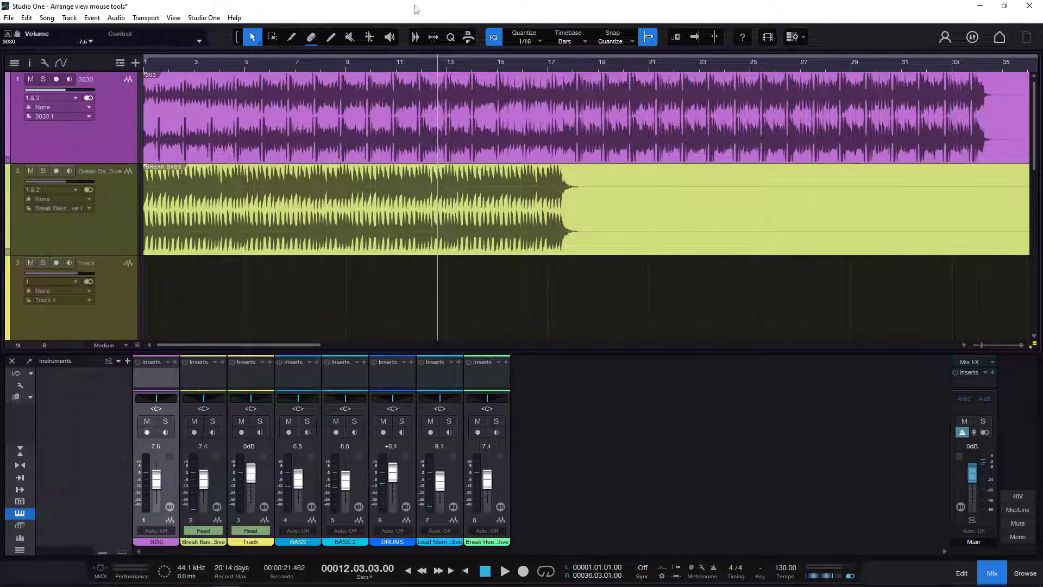
- With the Arrow Tool's alternate Split function, split the 303 event at about bars 12, 14, 18.5 and 20.5
{"action": "left_click", "coordinate": [350, 38]}
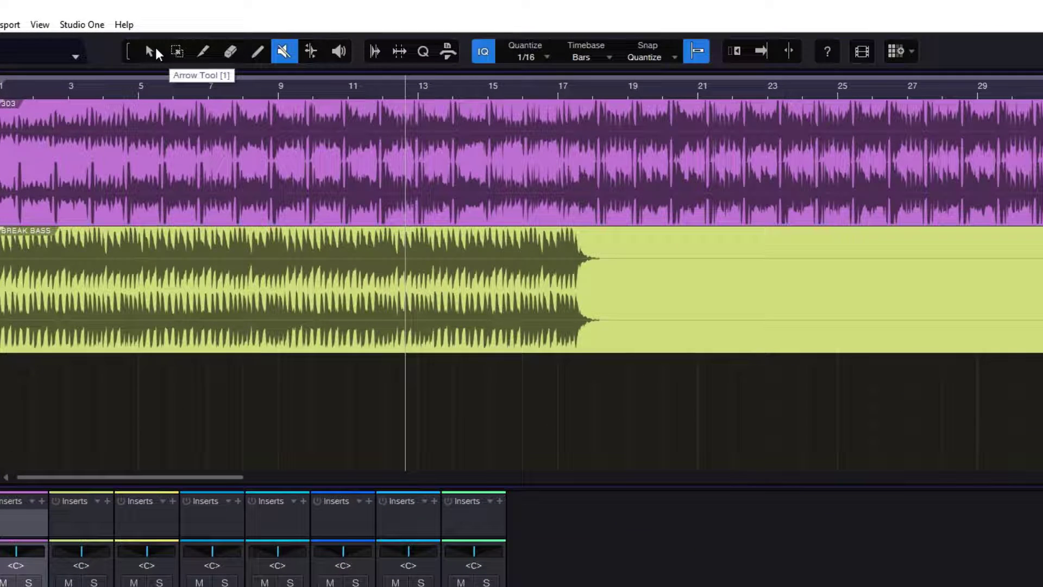
{"action": "left_click", "coordinate": [152, 51]}
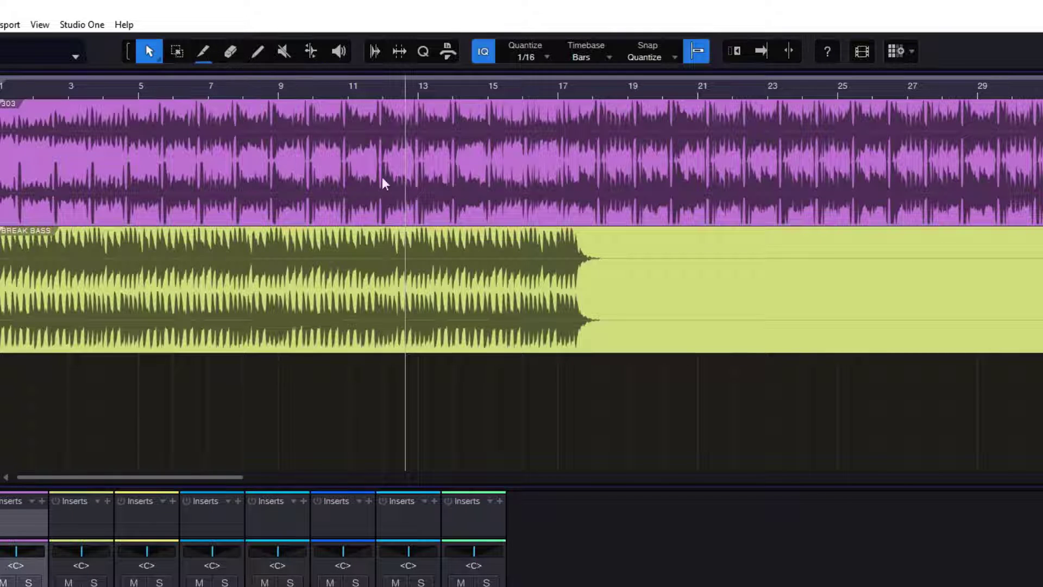
{"action": "left_click", "coordinate": [395, 186], "text": "alt"}
{"action": "left_click", "coordinate": [453, 188], "text": "alt"}
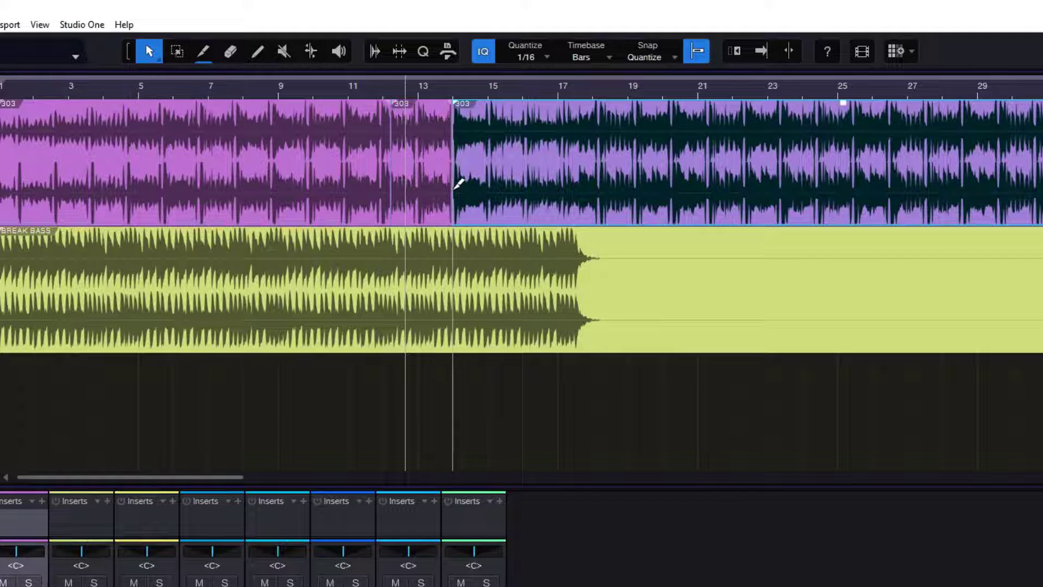
{"action": "left_click", "coordinate": [614, 179], "text": "alt"}
{"action": "left_click", "coordinate": [684, 181], "text": "alt"}
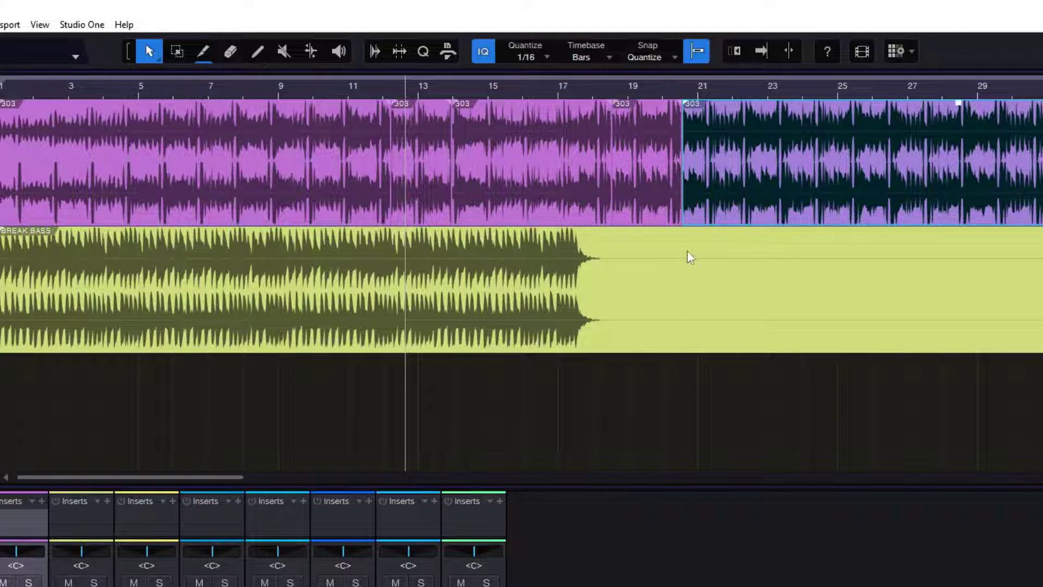
- Using the Arrow Tool selection, mute the two short 303 events at about bars 12–14 and 18.5–20.5, and the BREAK BASS event
{"action": "left_click", "coordinate": [420, 160]}
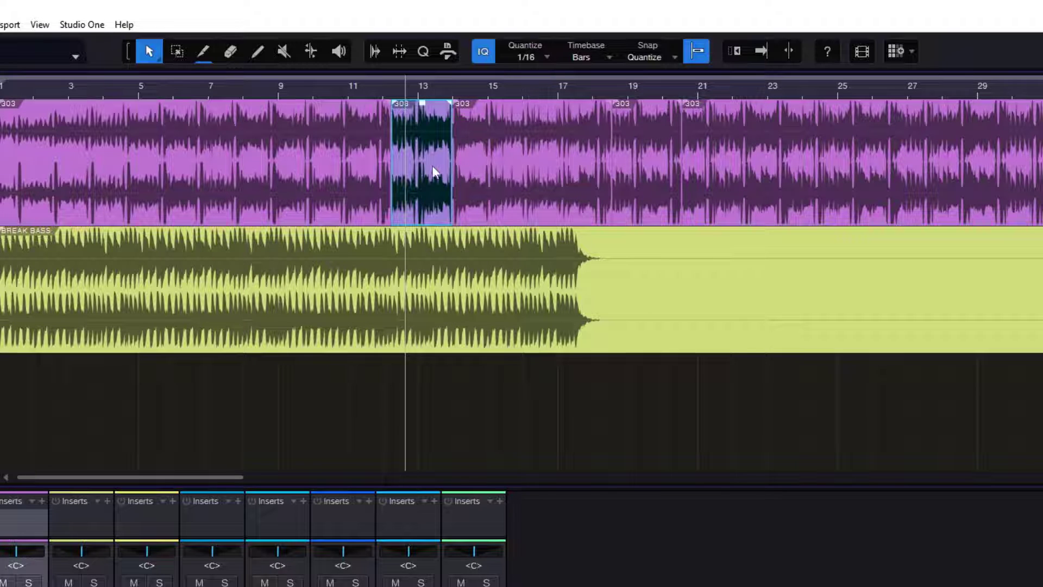
{"action": "left_click", "coordinate": [638, 172], "text": "shift"}
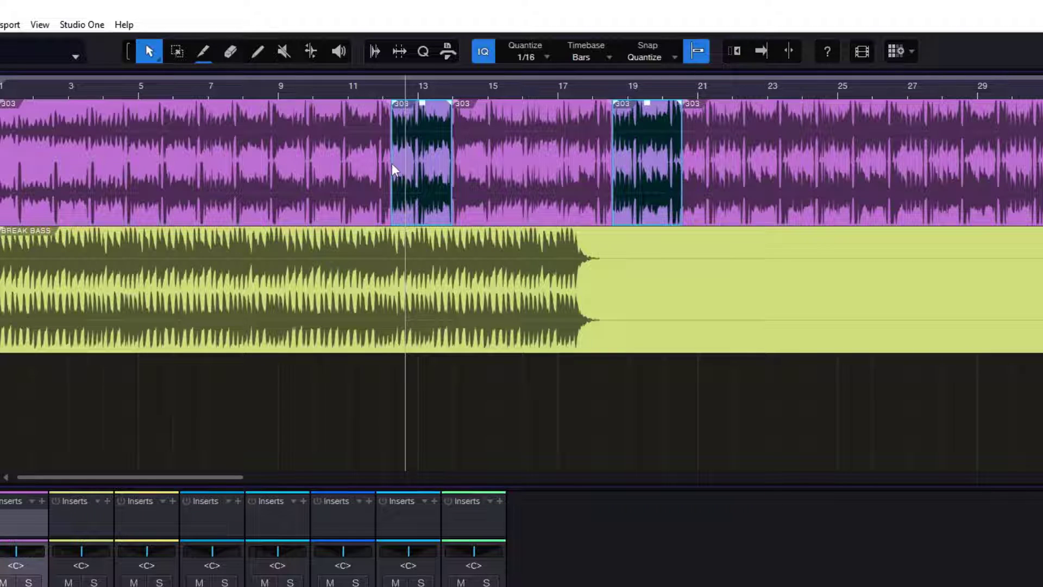
{"action": "key", "text": "shift+m"}
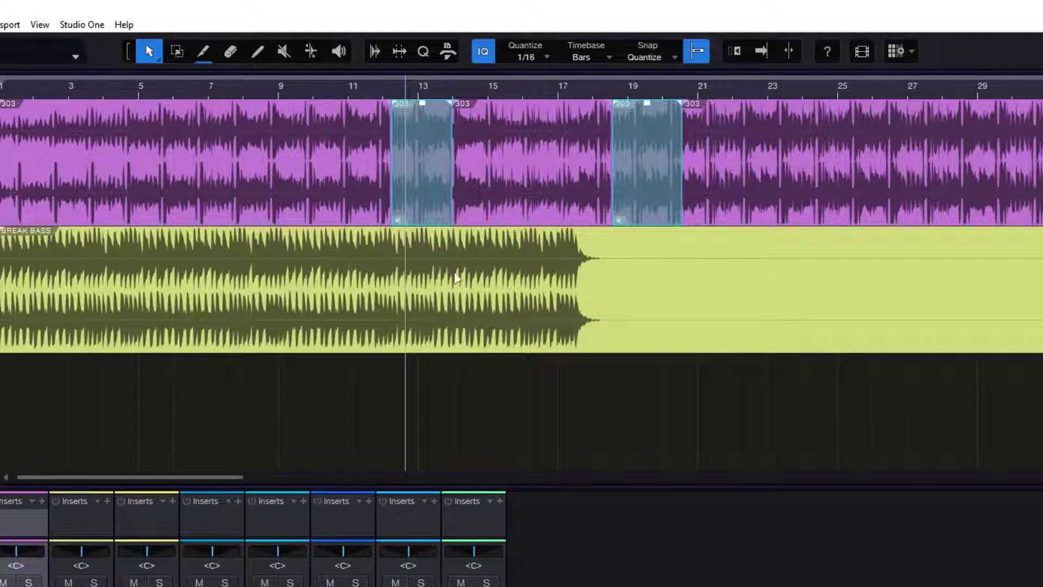
{"action": "left_click", "coordinate": [334, 298]}
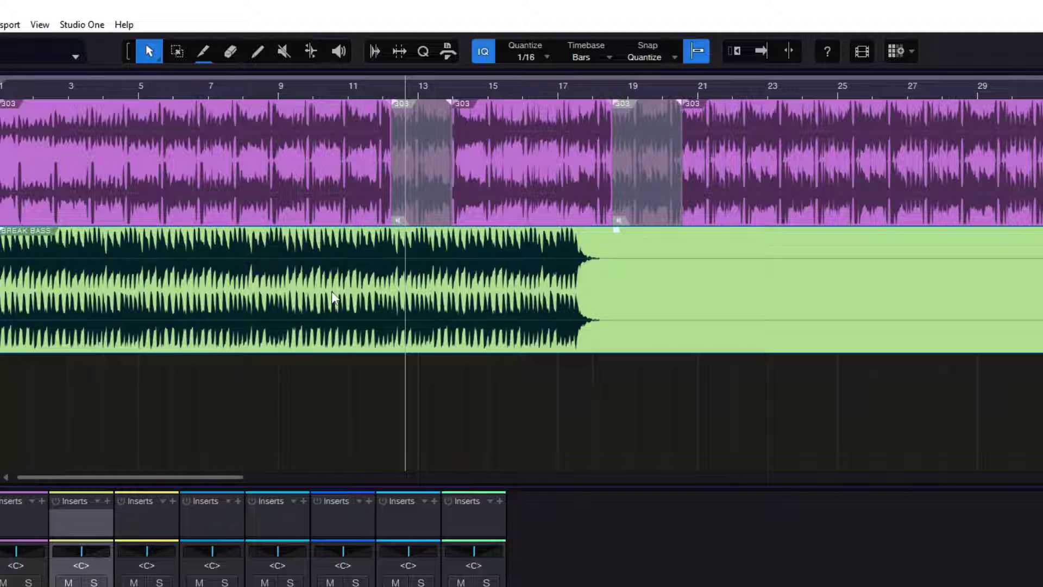
{"action": "key", "text": "shift+m"}
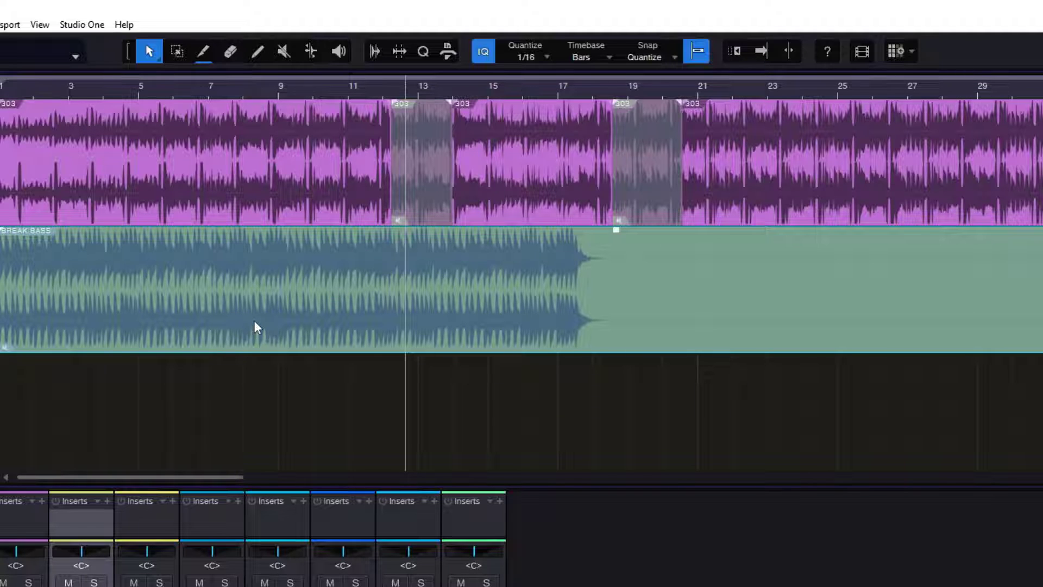
- Undo the mutes and mute the same two short 303 events and the BREAK BASS event with the Mute Tool instead
{"action": "key", "text": "ctrl+z"}
{"action": "key", "text": "ctrl+z"}
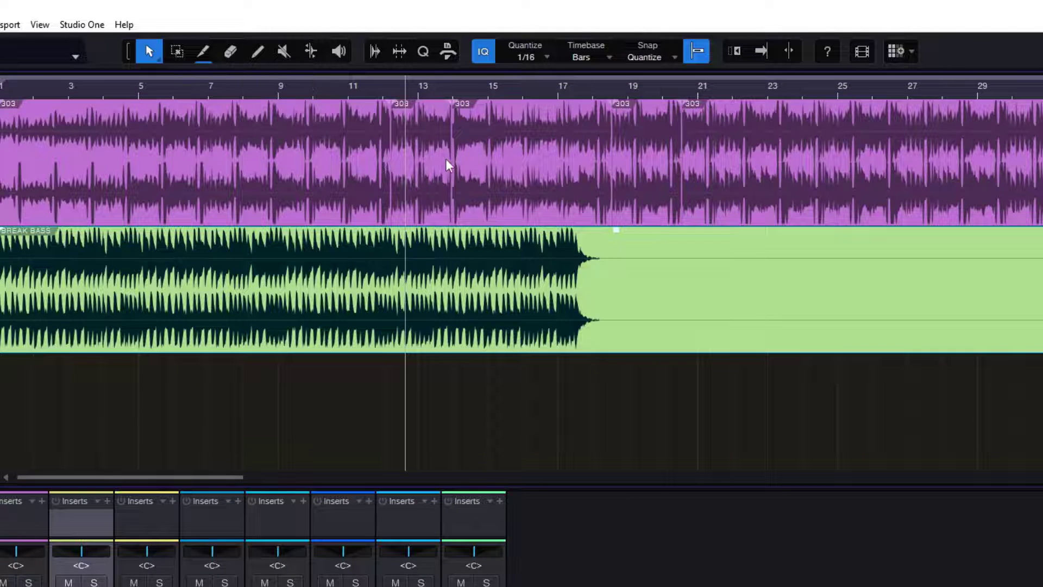
{"action": "left_click", "coordinate": [431, 185]}
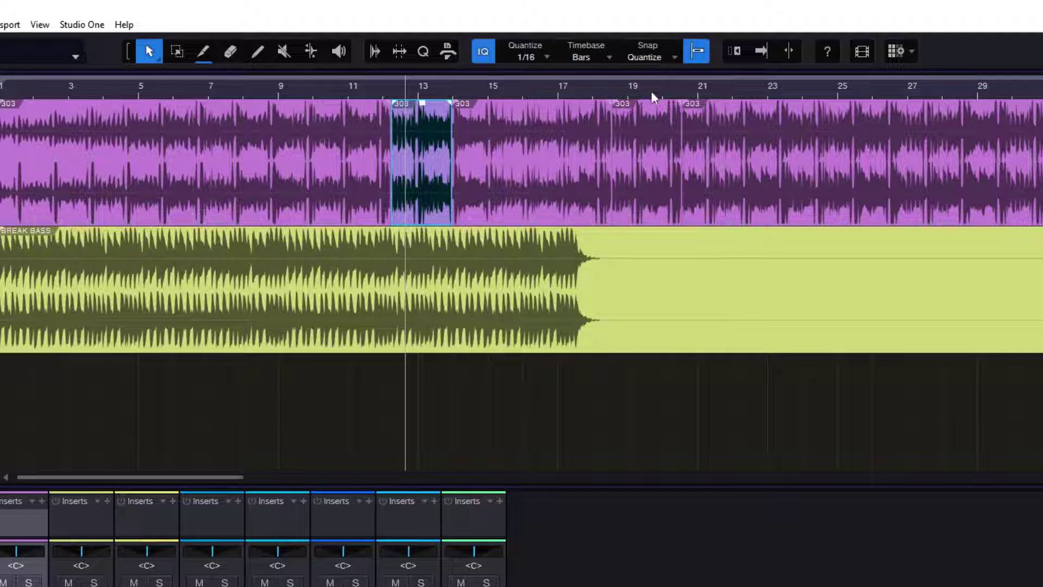
{"action": "left_click", "coordinate": [281, 53]}
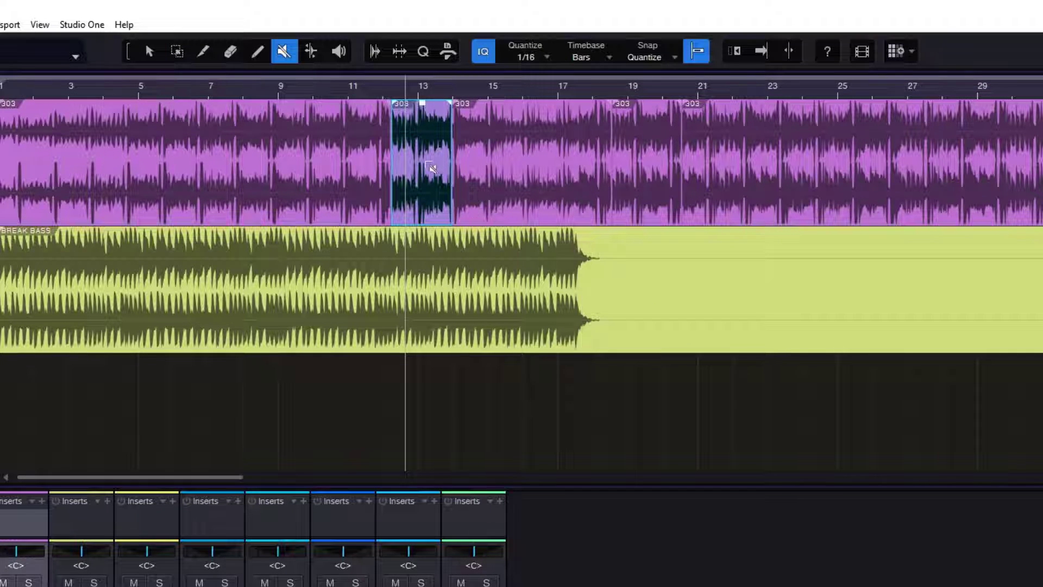
{"action": "left_click", "coordinate": [429, 166]}
{"action": "left_click", "coordinate": [636, 166]}
{"action": "left_click", "coordinate": [399, 310]}
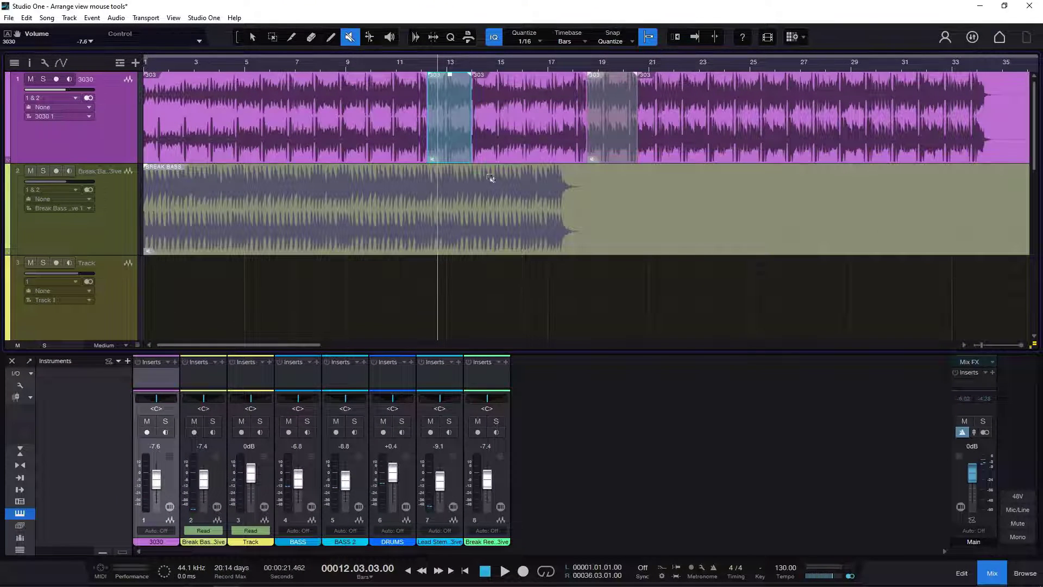
- Undo all the mutes and splits on the 303 and BREAK BASS events, back to one continuous 303 event
{"action": "key", "text": "ctrl+z"}
{"action": "key", "text": "ctrl+z"}
{"action": "key", "text": "ctrl+z"}
{"action": "key", "text": "ctrl+z"}
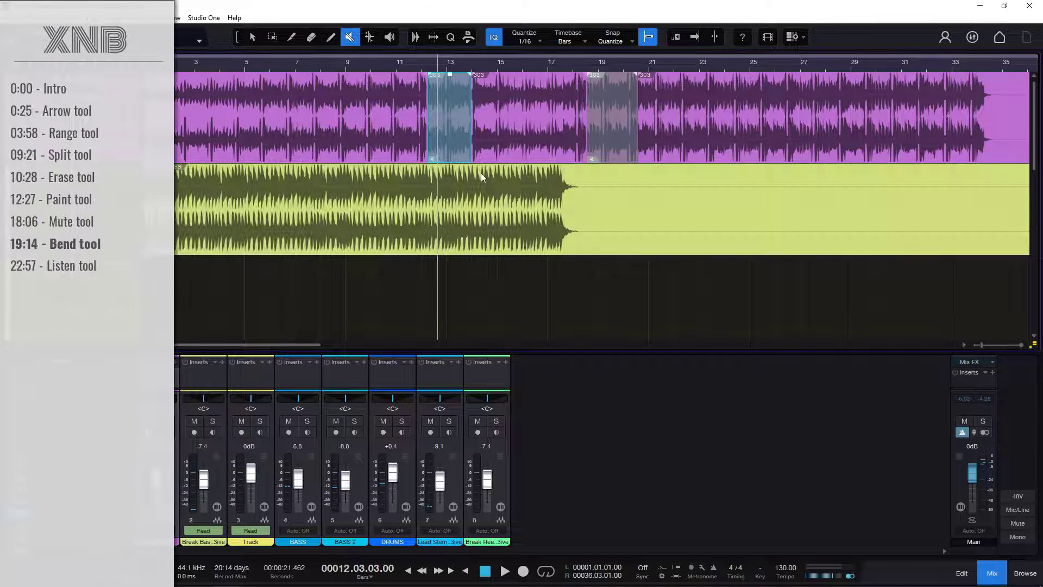
{"action": "key", "text": "ctrl+z"}
{"action": "key", "text": "ctrl+z"}
{"action": "key", "text": "ctrl+z"}
{"action": "key", "text": "ctrl+z"}
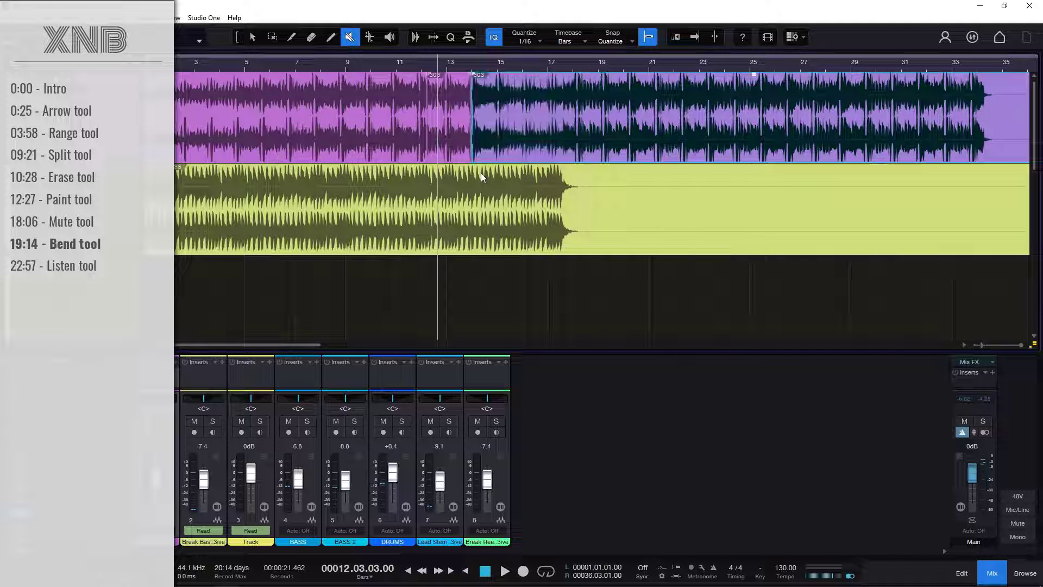
{"action": "key", "text": "ctrl+z"}
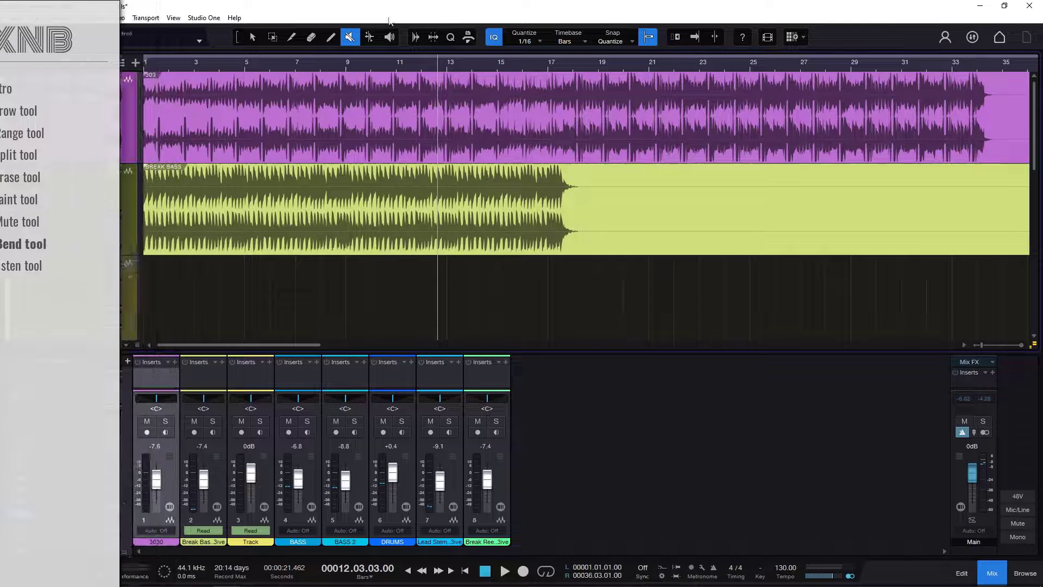
- Activate the Bend Tool, then show and hide the Audio Bend options
{"action": "left_click", "coordinate": [372, 38]}
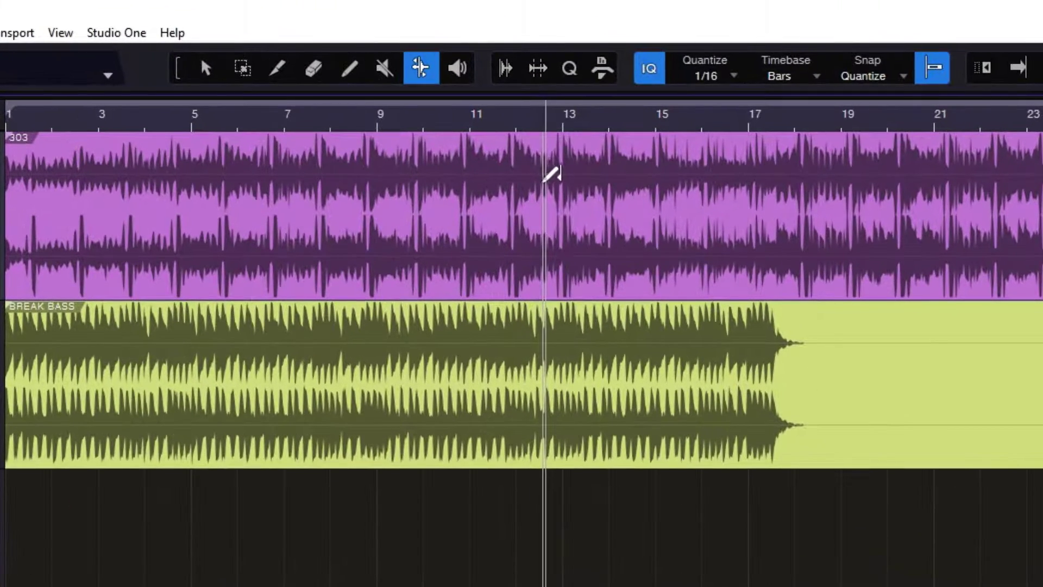
{"action": "left_click", "coordinate": [506, 67]}
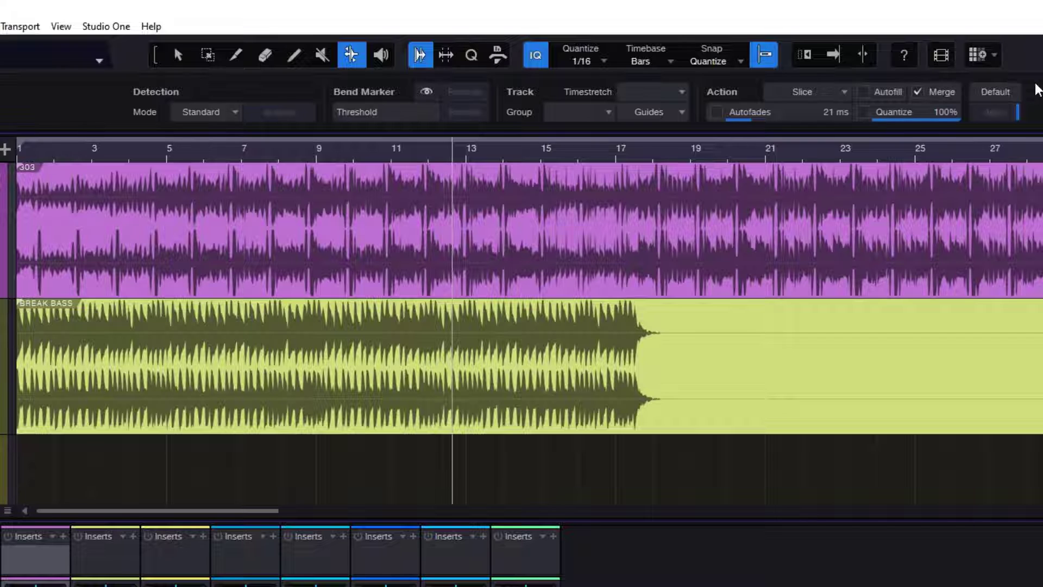
{"action": "left_click", "coordinate": [423, 58]}
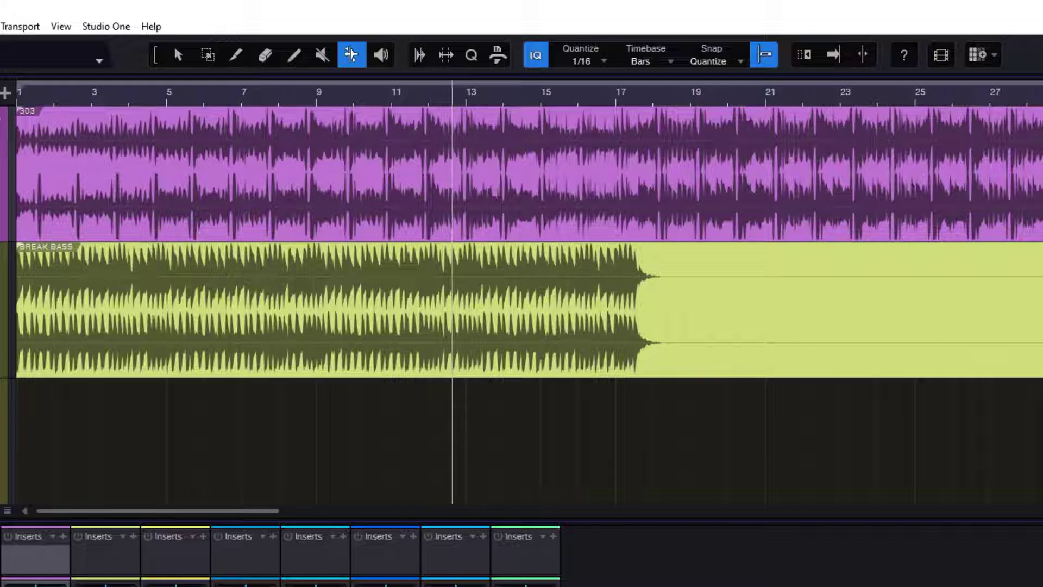
- Increase the height of the 303 track and turn on Bend Marker for its event
{"action": "left_click_drag", "start_coordinate": [1, 243], "coordinate": [1, 245]}
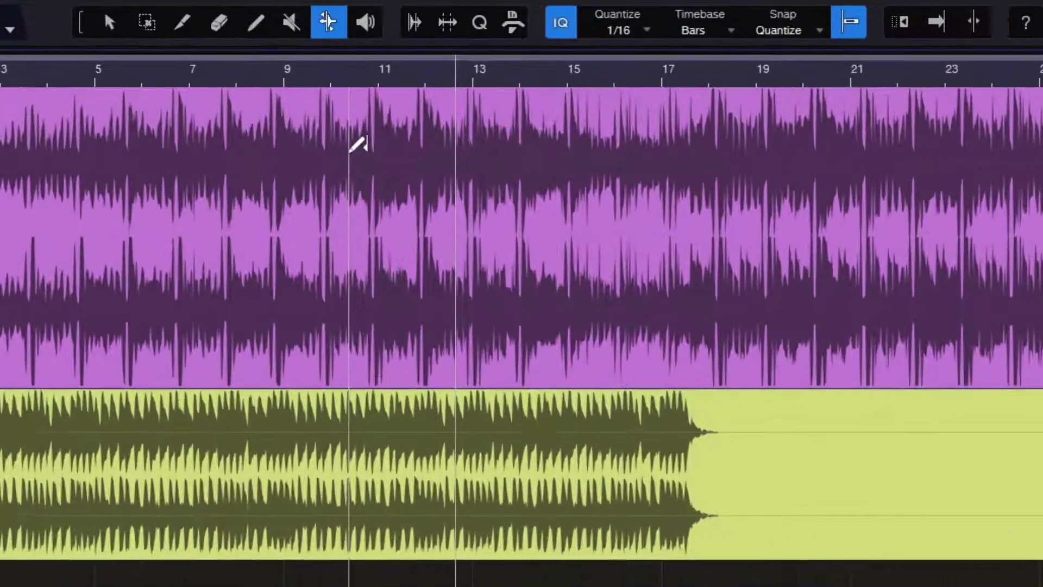
{"action": "right_click", "coordinate": [367, 160]}
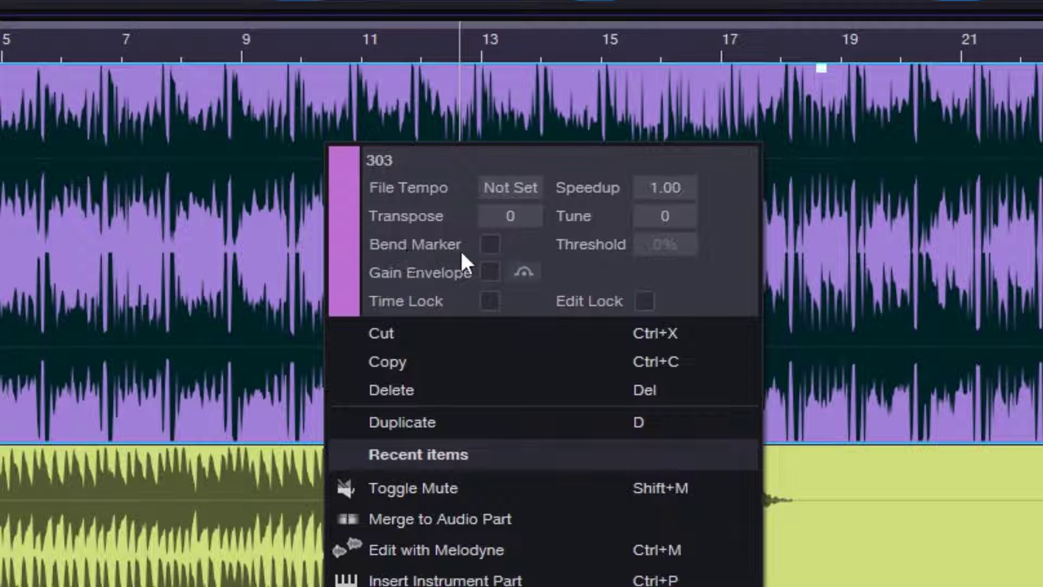
{"action": "left_click", "coordinate": [490, 245]}
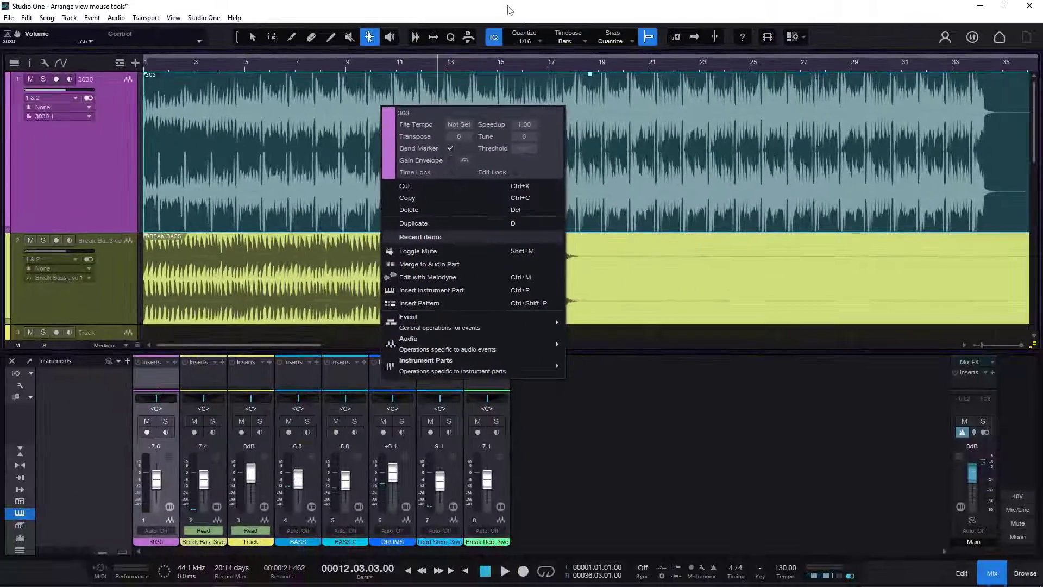
{"action": "left_click", "coordinate": [508, 11]}
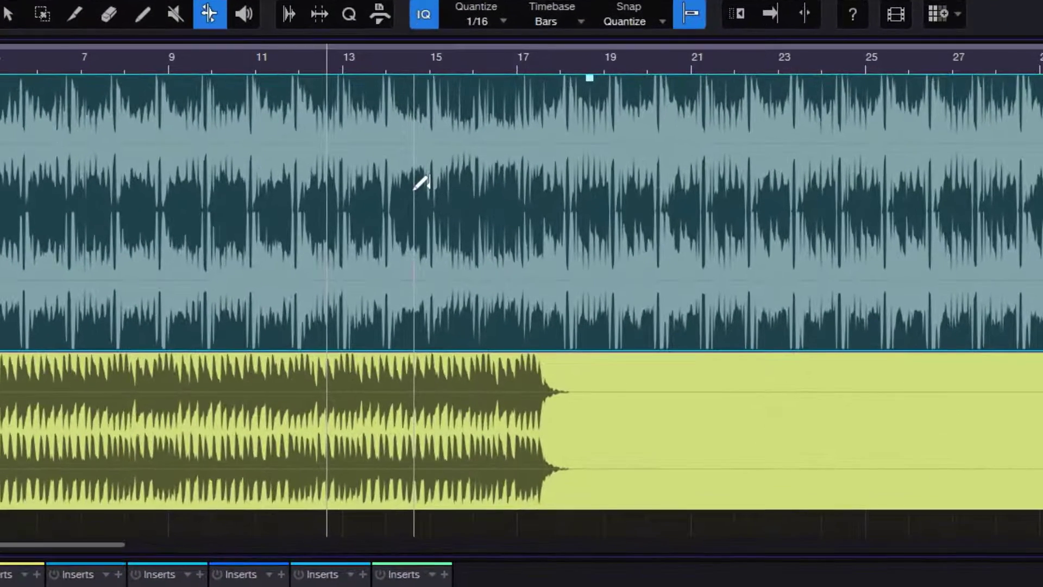
- Insert bend markers in the 303 event at about bars 13 and 15, and remove them again with the Bend Tool
{"action": "left_click", "coordinate": [344, 174]}
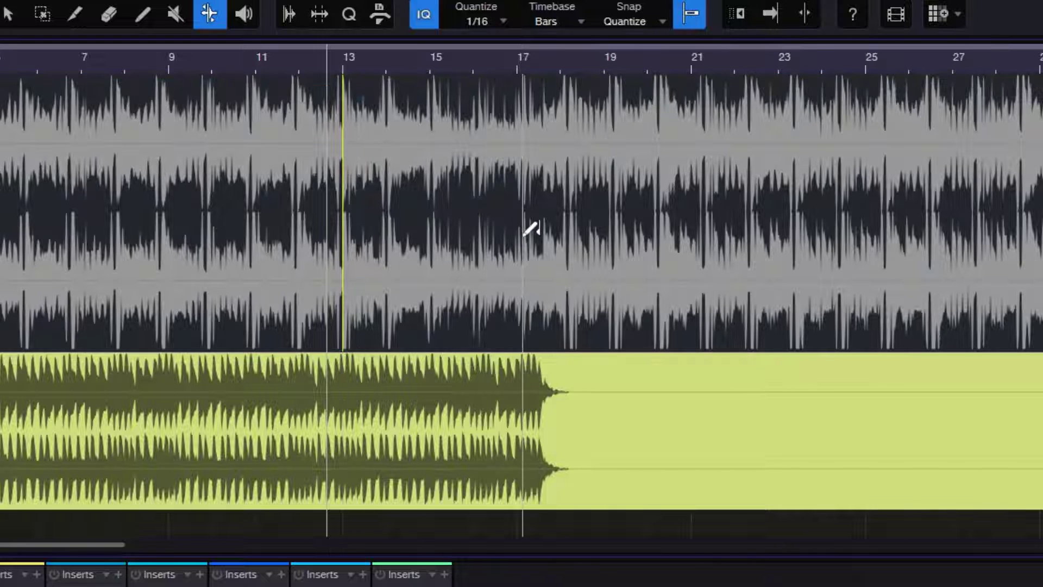
{"action": "left_click", "coordinate": [436, 173]}
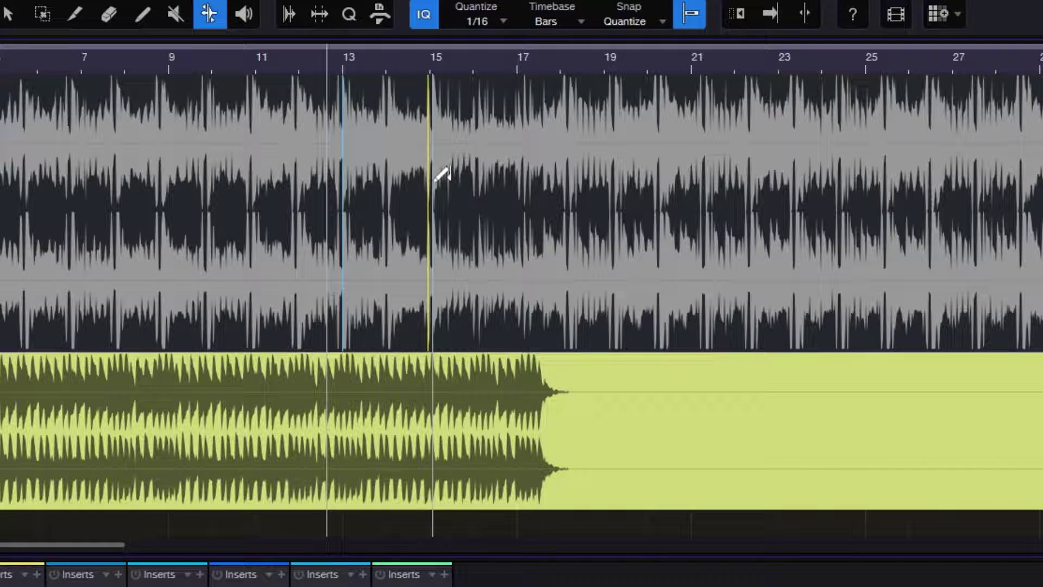
{"action": "left_click", "coordinate": [523, 196]}
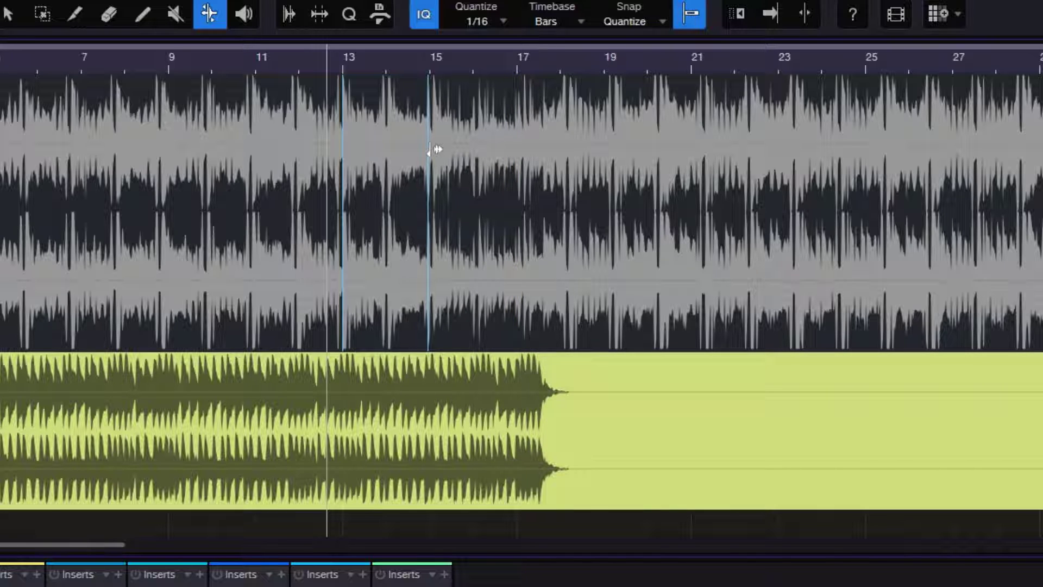
{"action": "double_click", "coordinate": [342, 143]}
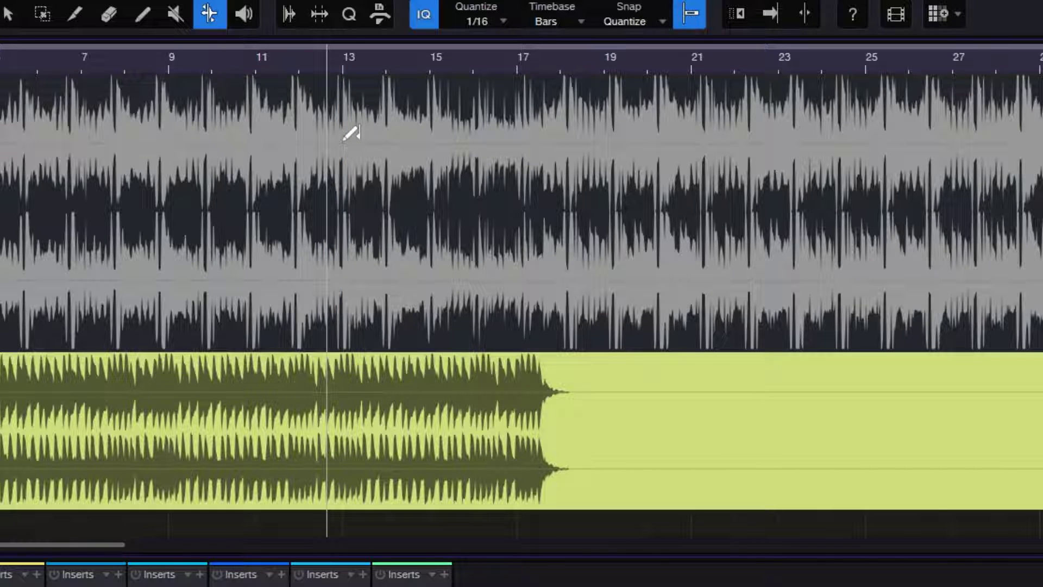
- Insert three bend markers in the 303 event at about bars 13.7, 17.9 and 21.5
{"action": "left_click", "coordinate": [376, 144]}
{"action": "left_click", "coordinate": [558, 152]}
{"action": "left_click", "coordinate": [713, 171]}
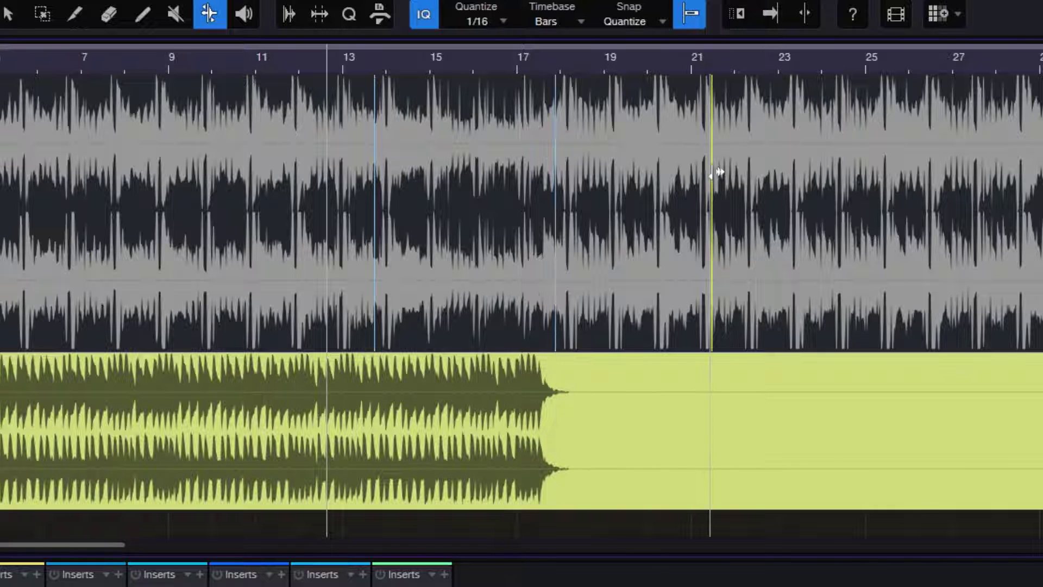
- Reposition the first two bend markers onto nearby transients at about bars 14 and 17.6 without stretching the 303 audio
{"action": "left_click_drag", "start_coordinate": [385, 61], "coordinate": [414, 116]}
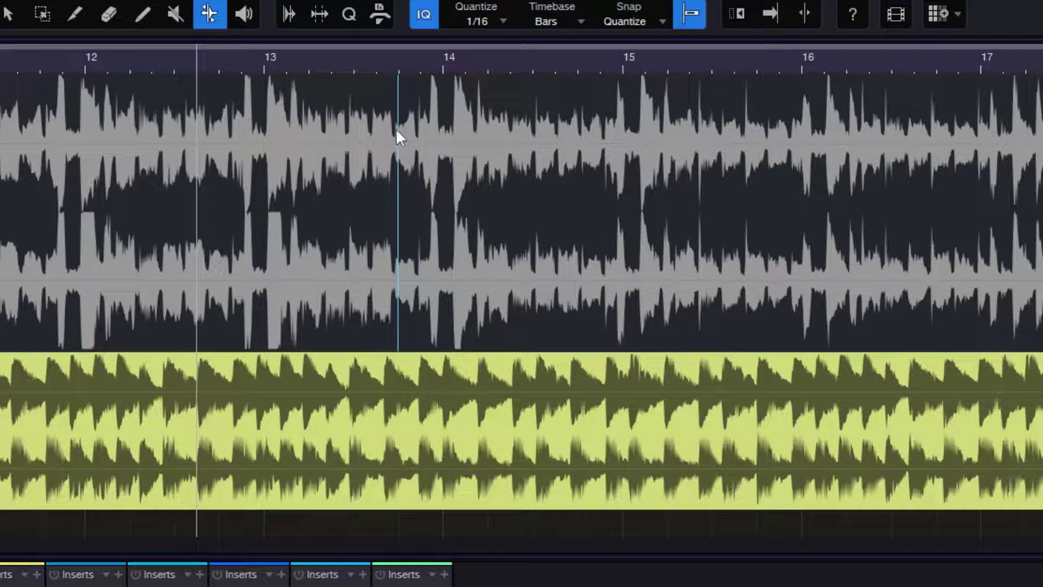
{"action": "left_click", "coordinate": [396, 126]}
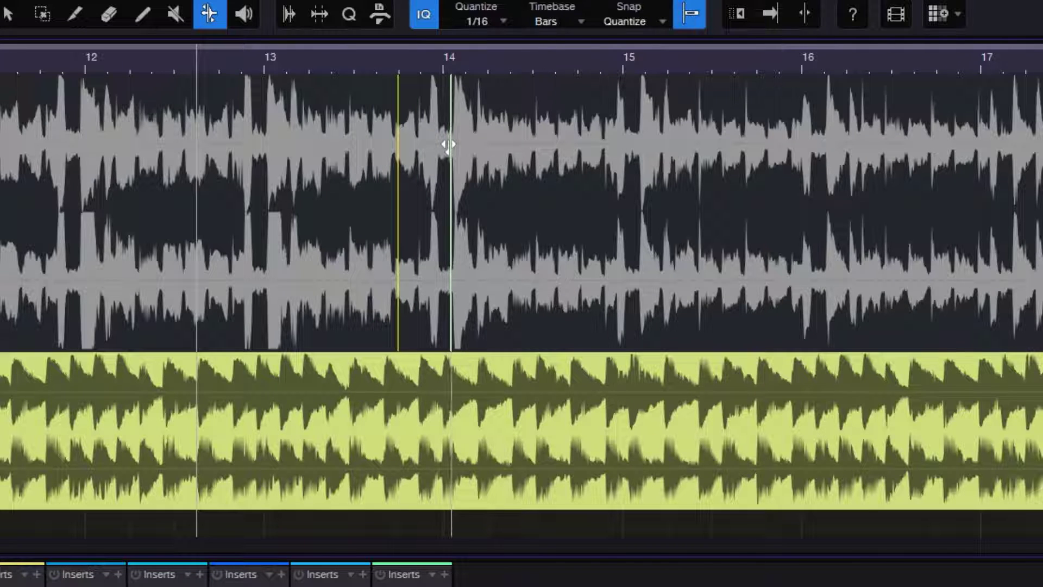
{"action": "left_click_drag", "start_coordinate": [449, 144], "coordinate": [452, 144]}
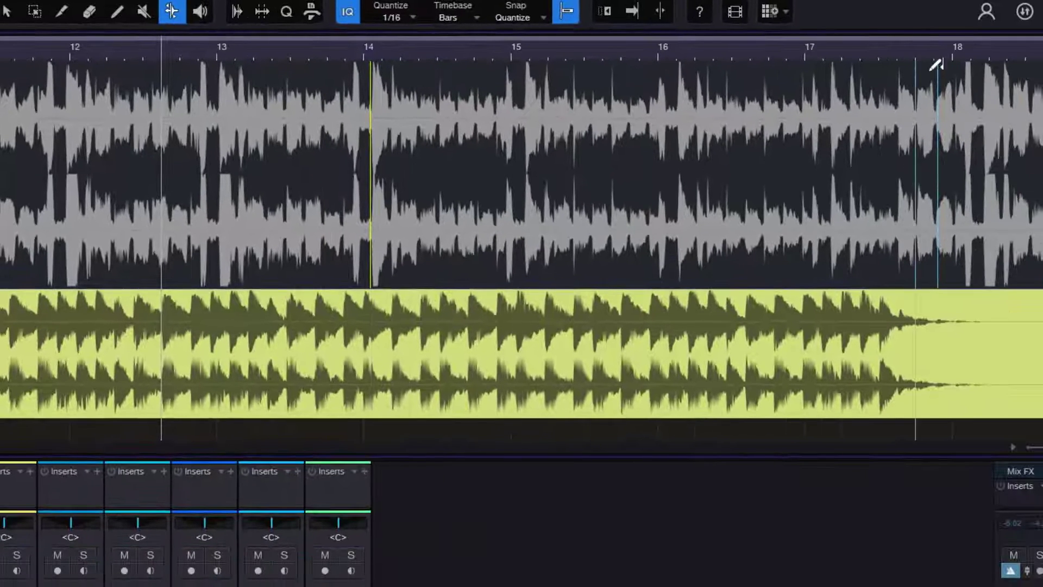
{"action": "left_click", "coordinate": [938, 116]}
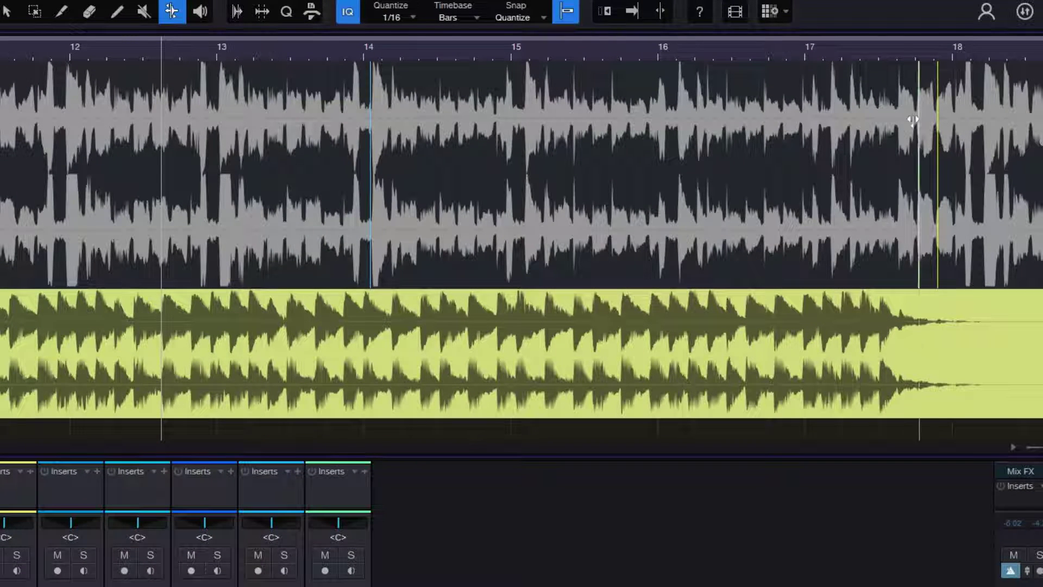
{"action": "left_click_drag", "start_coordinate": [898, 125], "coordinate": [904, 134]}
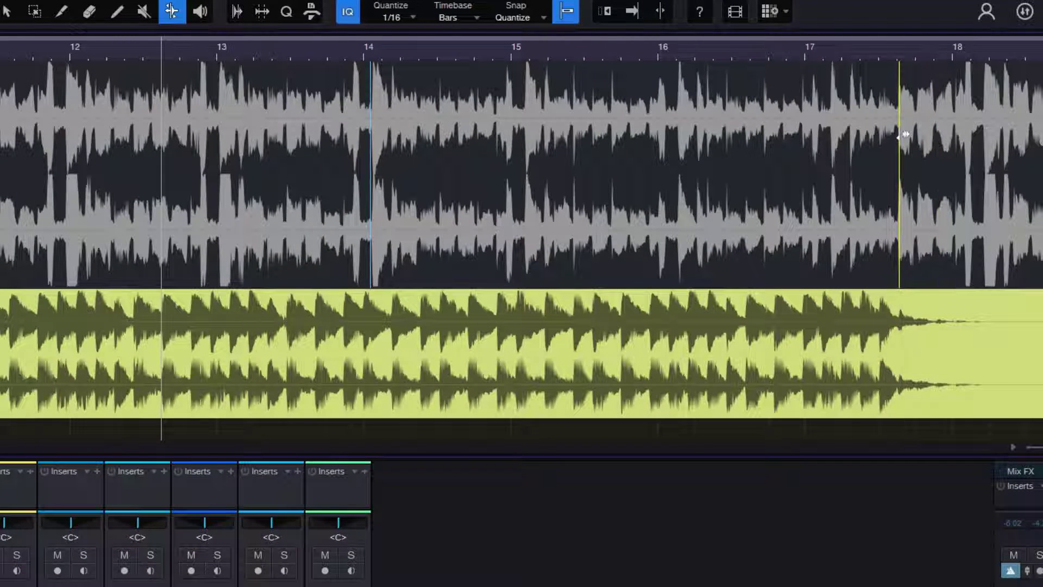
{"action": "left_click_drag", "start_coordinate": [672, 51], "coordinate": [507, 24]}
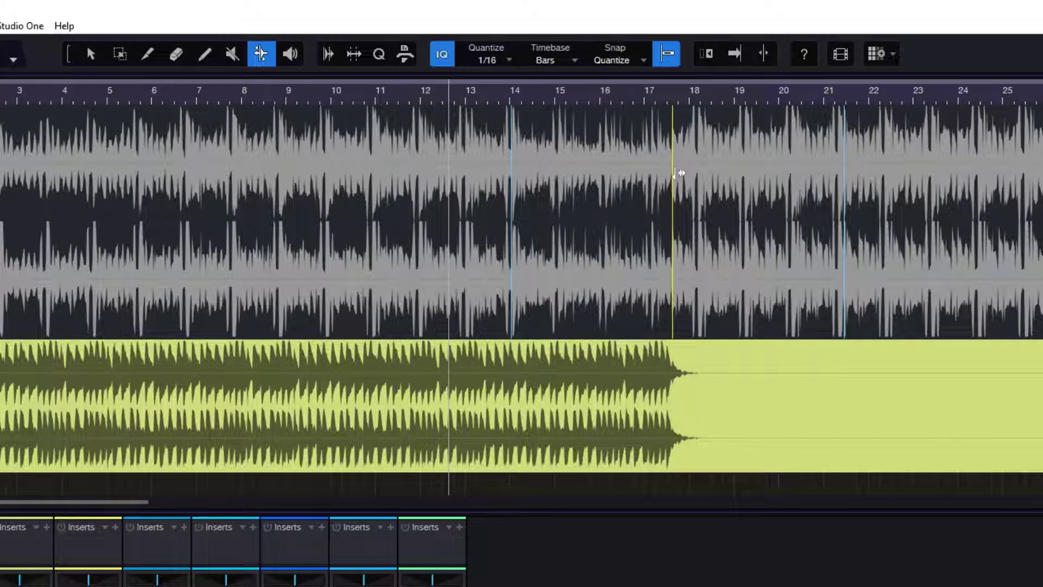
- Bend the 303 audio by moving the middle marker earlier to about bar 15.8, and play the result from bar 13
{"action": "left_click_drag", "start_coordinate": [678, 174], "coordinate": [649, 184]}
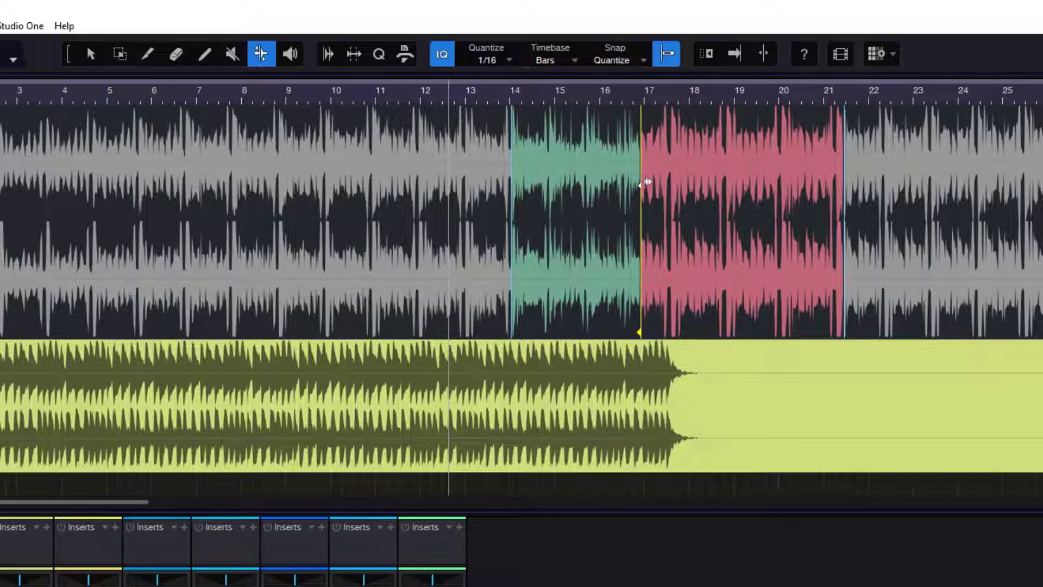
{"action": "left_click_drag", "start_coordinate": [644, 182], "coordinate": [595, 193]}
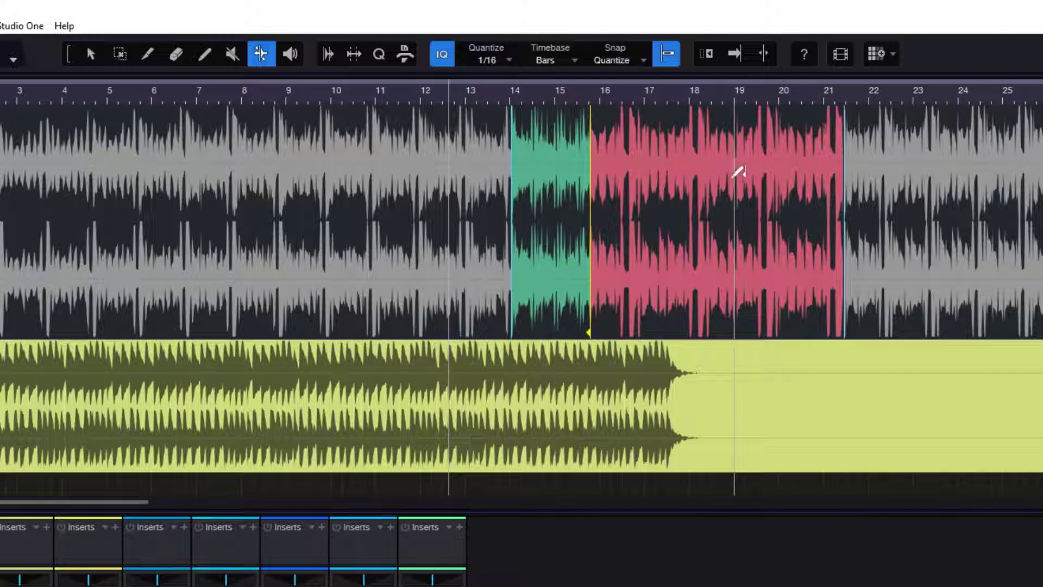
{"action": "left_click", "coordinate": [468, 93]}
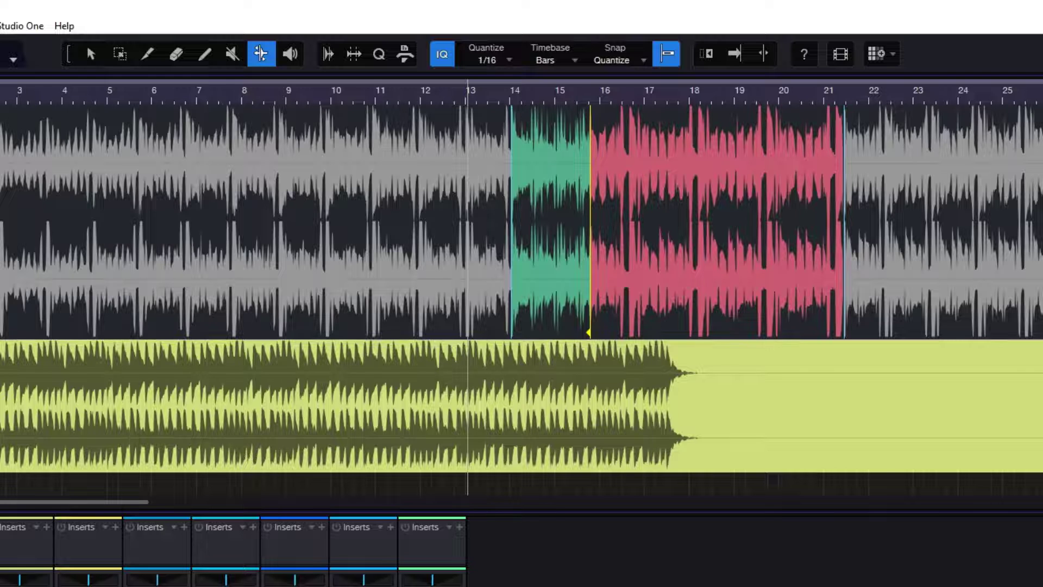
{"action": "left_click", "coordinate": [473, 93]}
{"action": "key", "text": "space"}
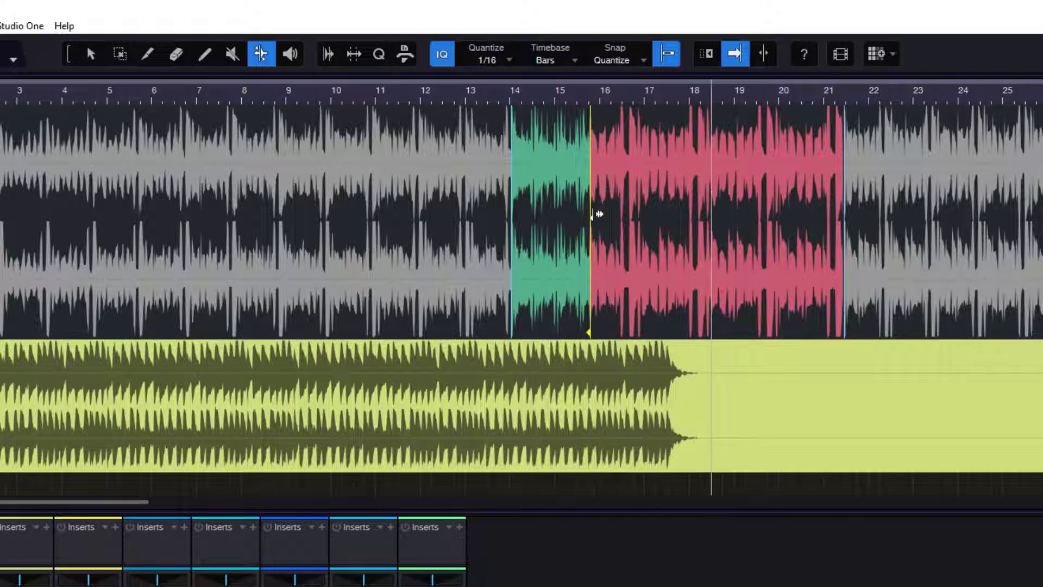
- Bend the middle marker of the 303 event later to about bar 18.5, then back to about bar 17.4
{"action": "left_click_drag", "start_coordinate": [594, 215], "coordinate": [712, 220]}
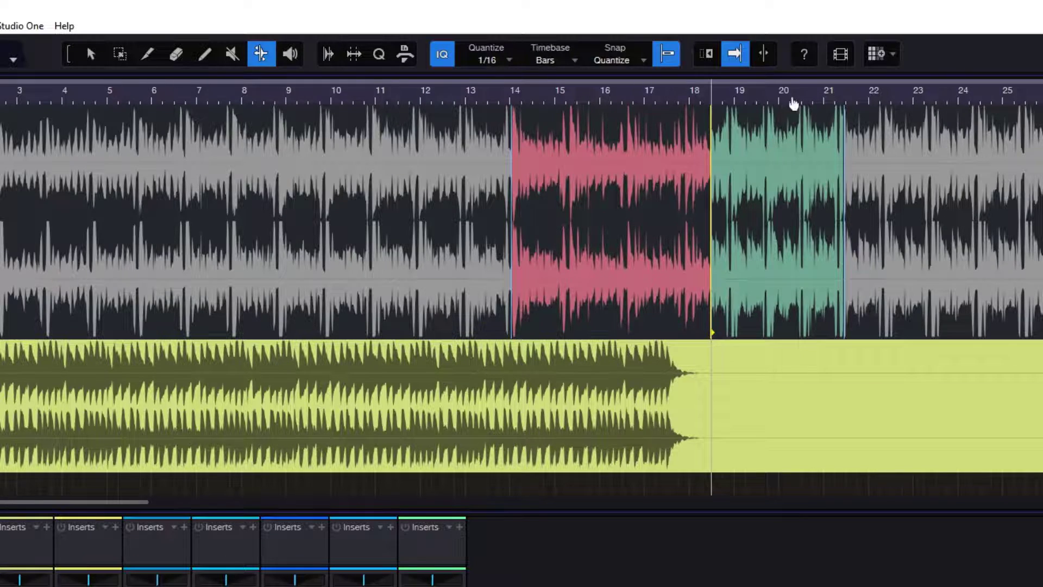
{"action": "left_click_drag", "start_coordinate": [792, 103], "coordinate": [713, 91]}
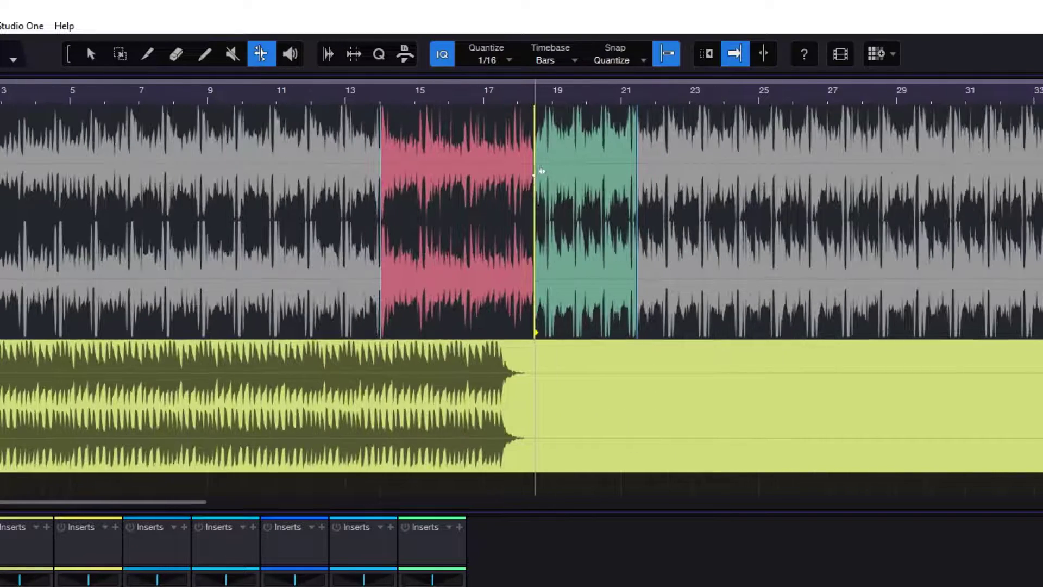
{"action": "mouse_move", "coordinate": [540, 173]}
{"action": "left_mouse_down"}
{"action": "mouse_move", "coordinate": [479, 181]}
{"action": "mouse_move", "coordinate": [504, 187]}
{"action": "left_mouse_up"}
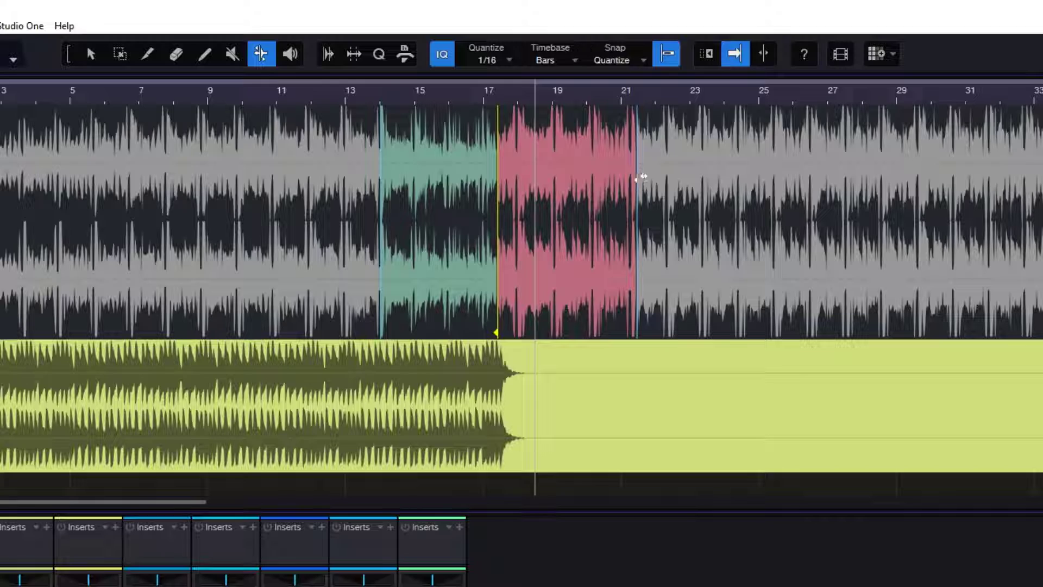
- Stretch the last bend marker of the 303 event out to about bar 35, play it from bar 17, and undo the stretch
{"action": "left_click_drag", "start_coordinate": [640, 177], "coordinate": [1042, 215]}
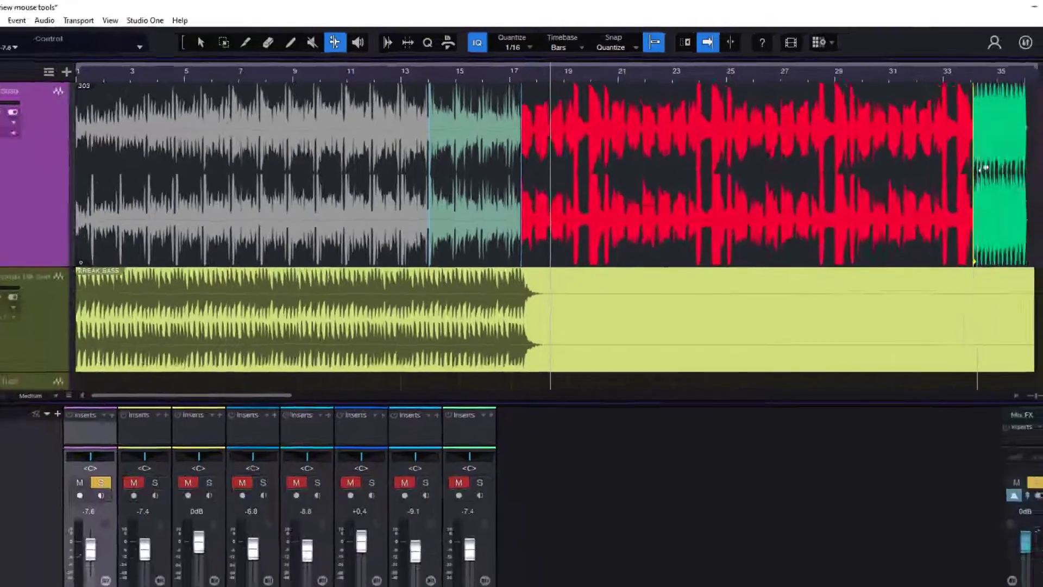
{"action": "mouse_move", "coordinate": [983, 167]}
{"action": "left_mouse_down"}
{"action": "mouse_move", "coordinate": [1002, 165]}
{"action": "mouse_move", "coordinate": [949, 144]}
{"action": "left_mouse_up"}
{"action": "left_click", "coordinate": [528, 65]}
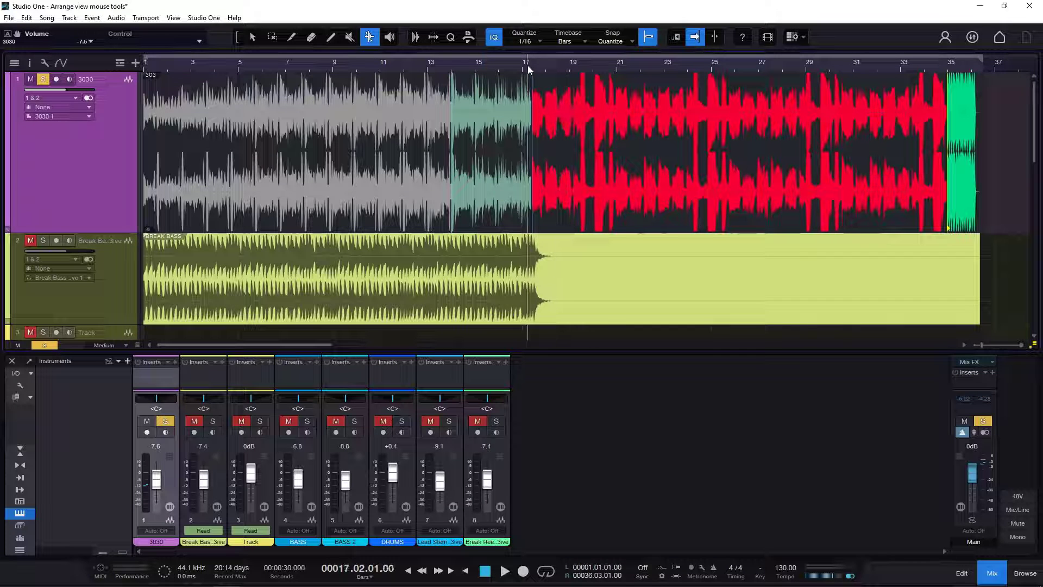
{"action": "key", "text": "space"}
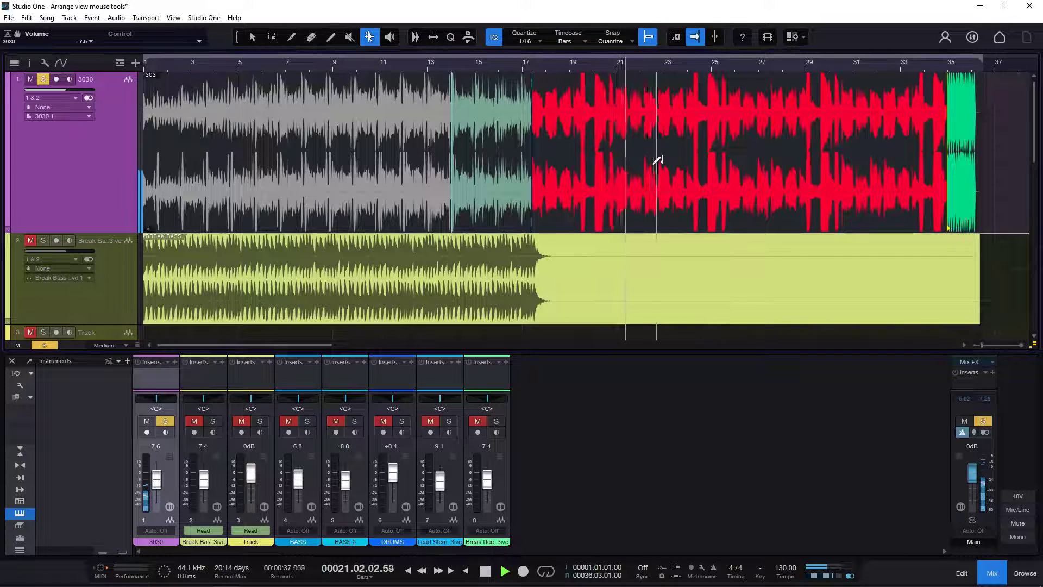
{"action": "key", "text": "space"}
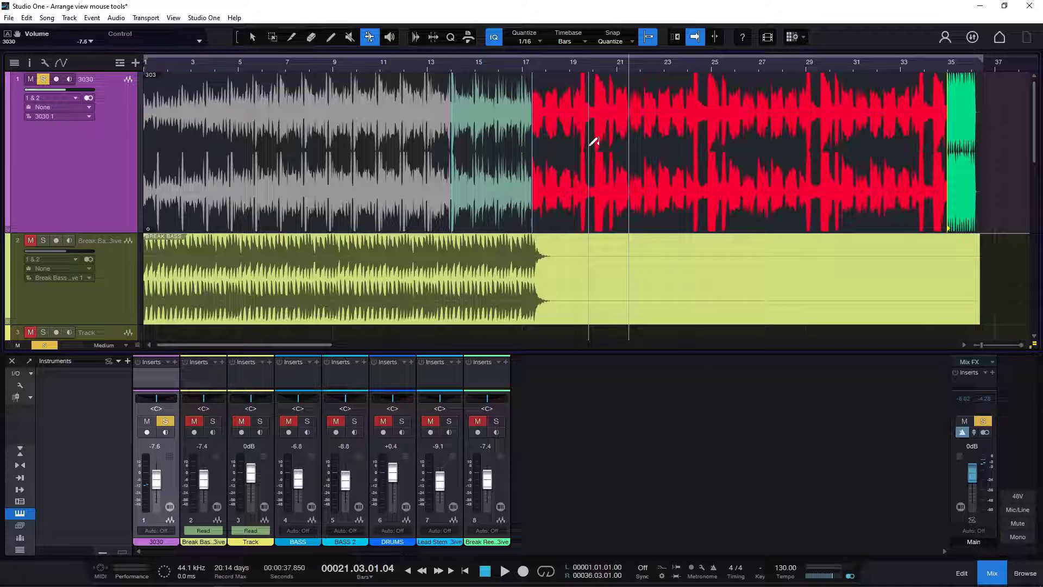
{"action": "key", "text": "ctrl+z"}
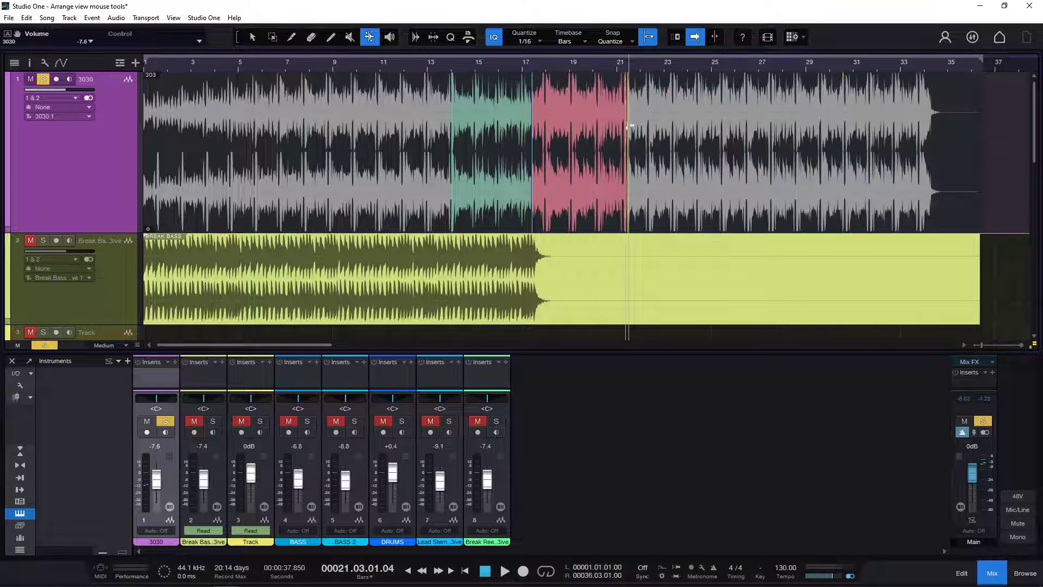
- Stretch and compress the 303 audio around the last bend marker, finishing with the marker at about bar 21.7
{"action": "left_click_drag", "start_coordinate": [632, 127], "coordinate": [723, 126]}
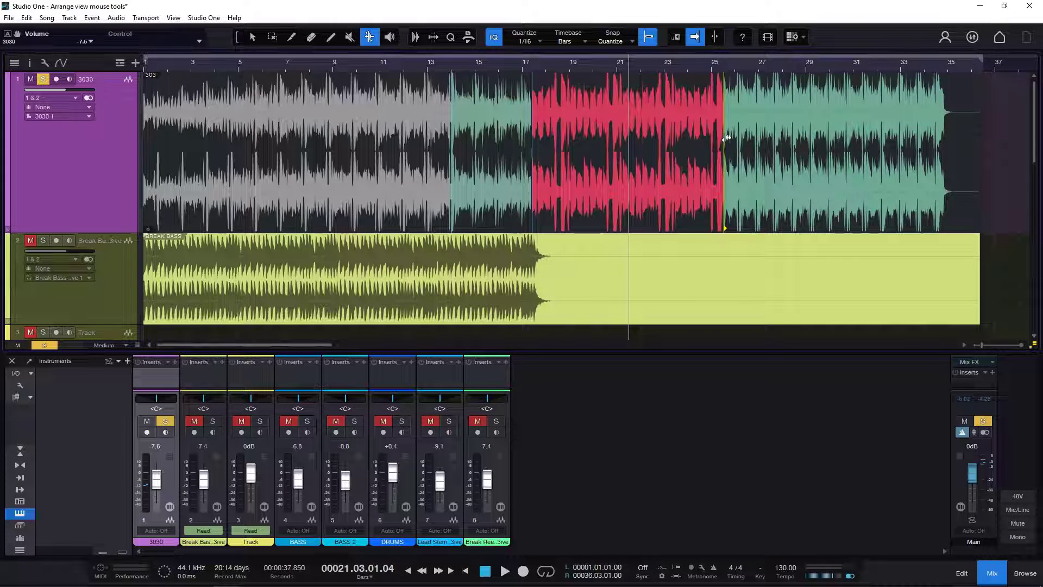
{"action": "mouse_move", "coordinate": [726, 138]}
{"action": "left_mouse_down"}
{"action": "mouse_move", "coordinate": [864, 145]}
{"action": "mouse_move", "coordinate": [545, 159]}
{"action": "mouse_move", "coordinate": [585, 153]}
{"action": "left_mouse_up"}
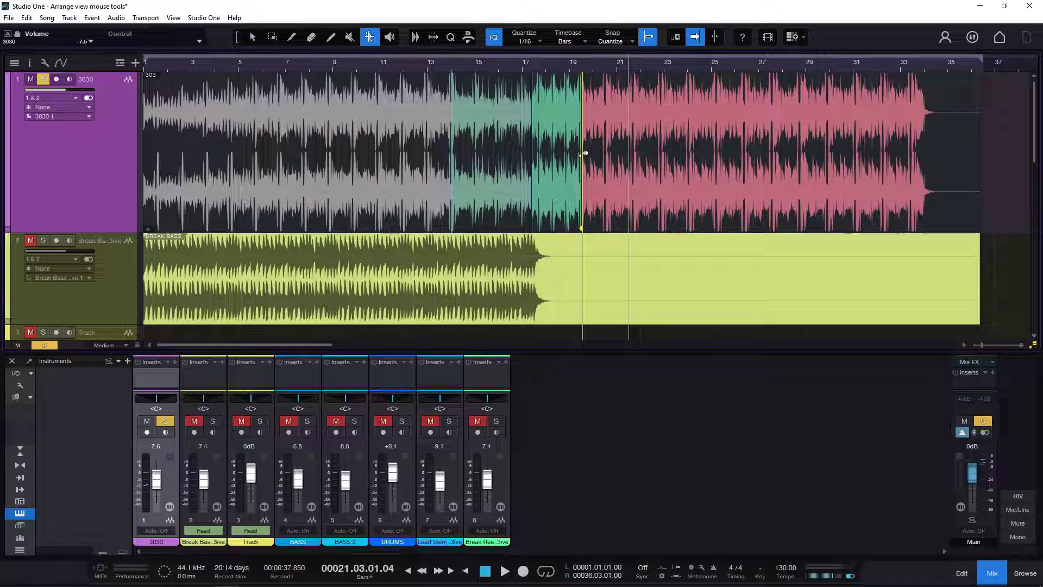
{"action": "mouse_move", "coordinate": [585, 154]}
{"action": "left_mouse_down"}
{"action": "mouse_move", "coordinate": [582, 145]}
{"action": "mouse_move", "coordinate": [705, 154]}
{"action": "left_mouse_up"}
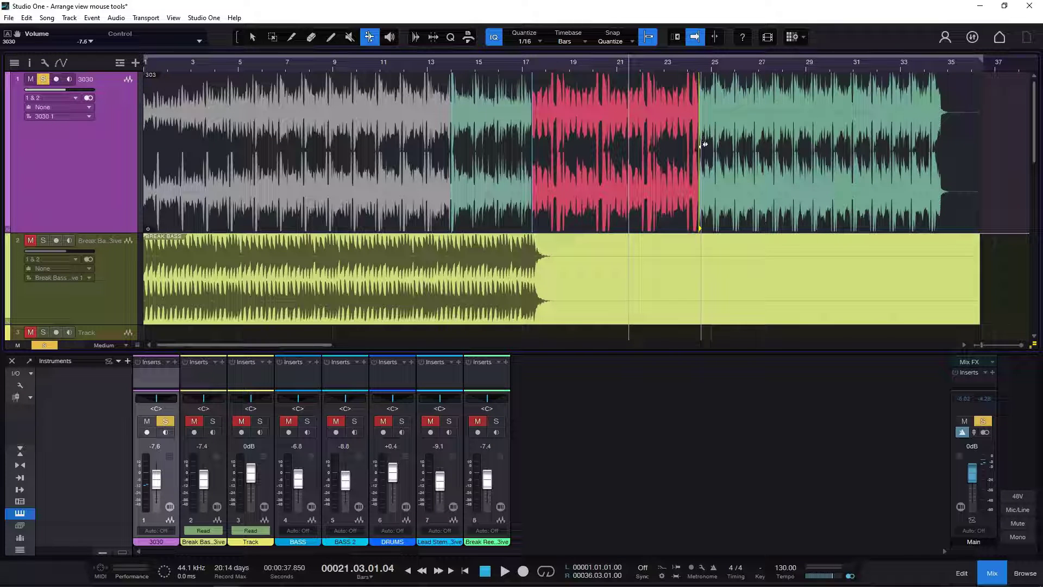
{"action": "left_click_drag", "start_coordinate": [701, 143], "coordinate": [638, 152]}
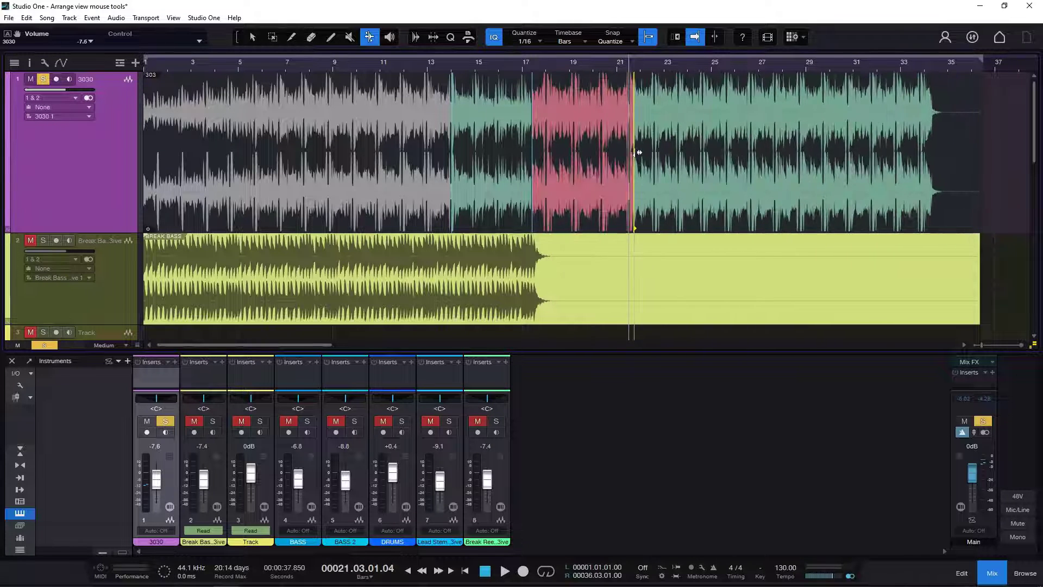
- Show the Audio Bend options and hide them again
{"action": "left_click", "coordinate": [414, 38]}
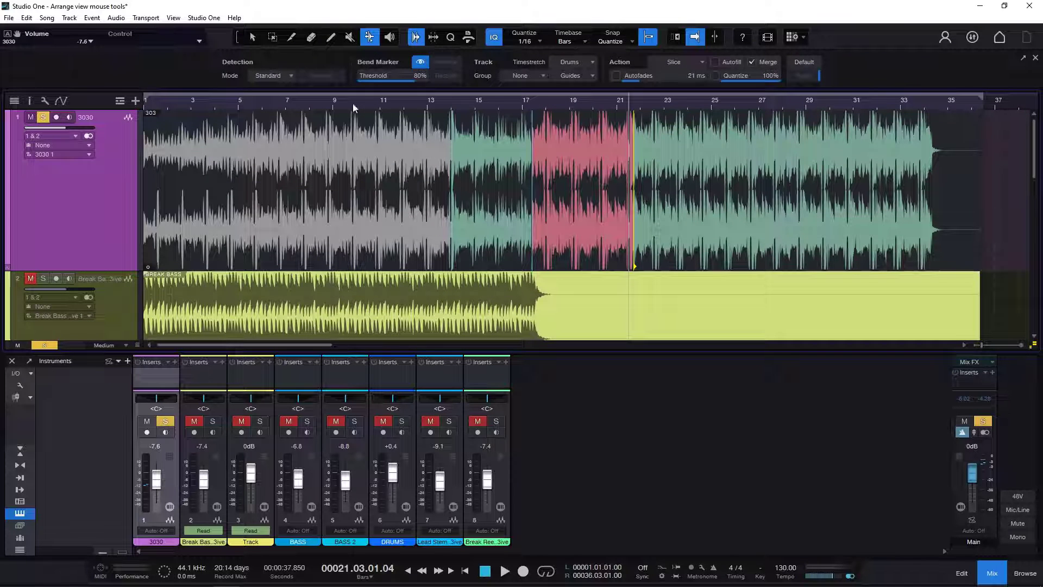
{"action": "left_click", "coordinate": [422, 38]}
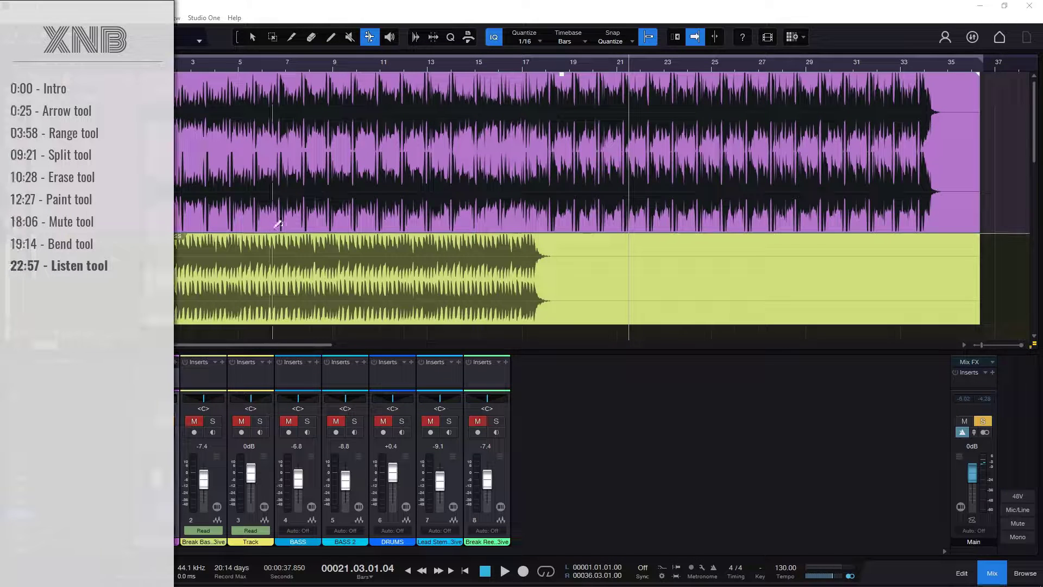
- Switch to the Listen tool, set a loop range from about bar 10.3 to 11.8, and play it
{"action": "left_click", "coordinate": [390, 37]}
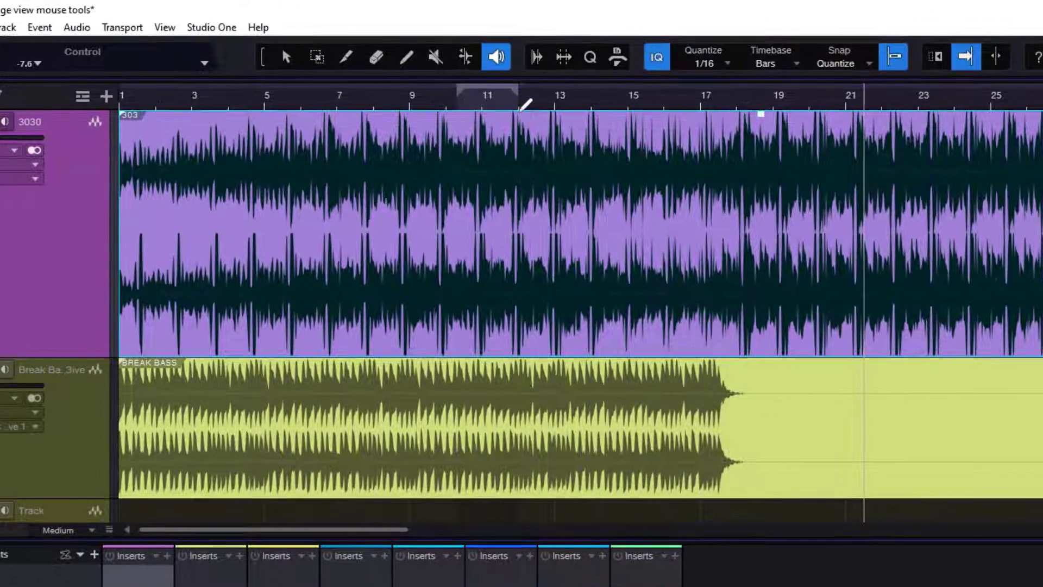
{"action": "left_click", "coordinate": [368, 67]}
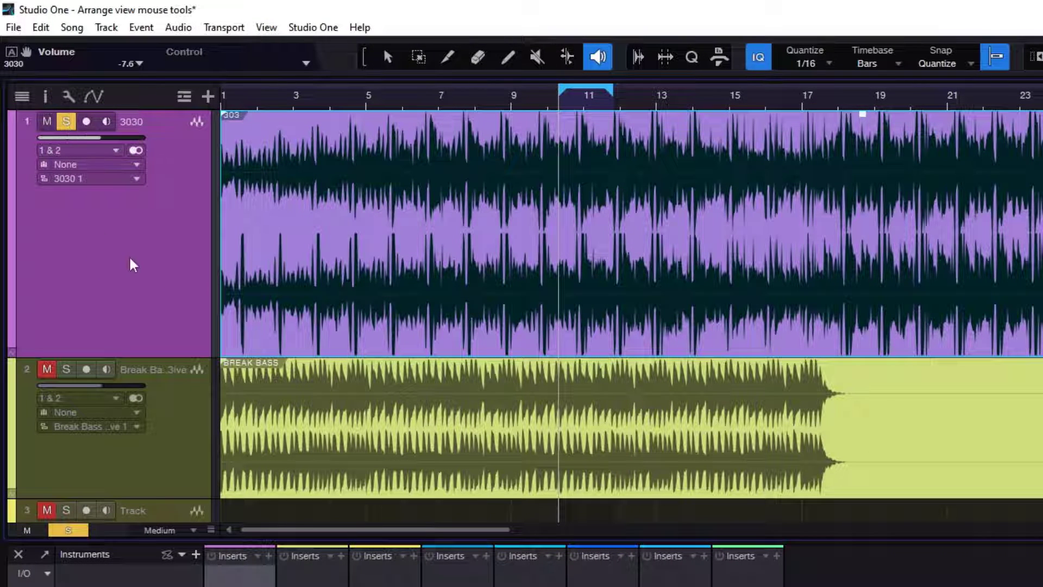
{"action": "key", "text": "space"}
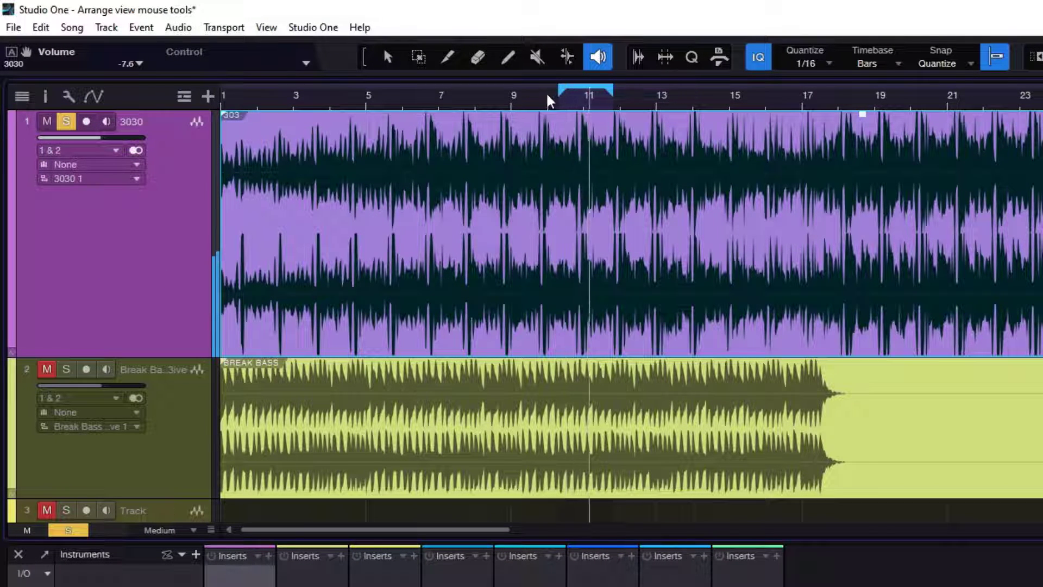
- Shorten the loop range to run from 10.02.02.00 to 10.03.04.00
{"action": "left_click_drag", "start_coordinate": [595, 101], "coordinate": [649, 139]}
{"action": "left_click", "coordinate": [704, 96]}
{"action": "left_click_drag", "start_coordinate": [702, 92], "coordinate": [579, 107]}
{"action": "left_click", "coordinate": [549, 105]}
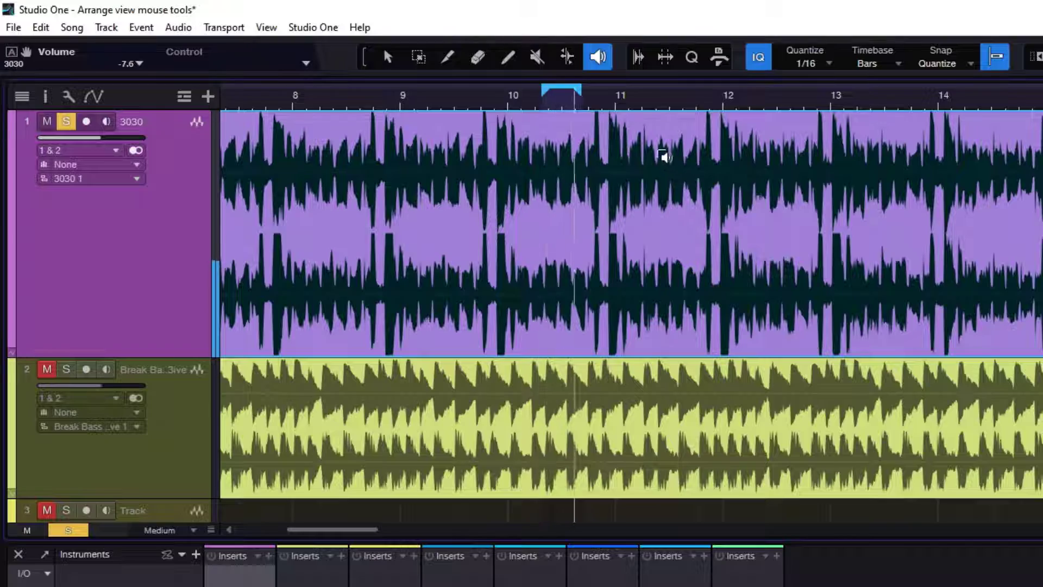
{"action": "left_click_drag", "start_coordinate": [615, 79], "coordinate": [617, 68]}
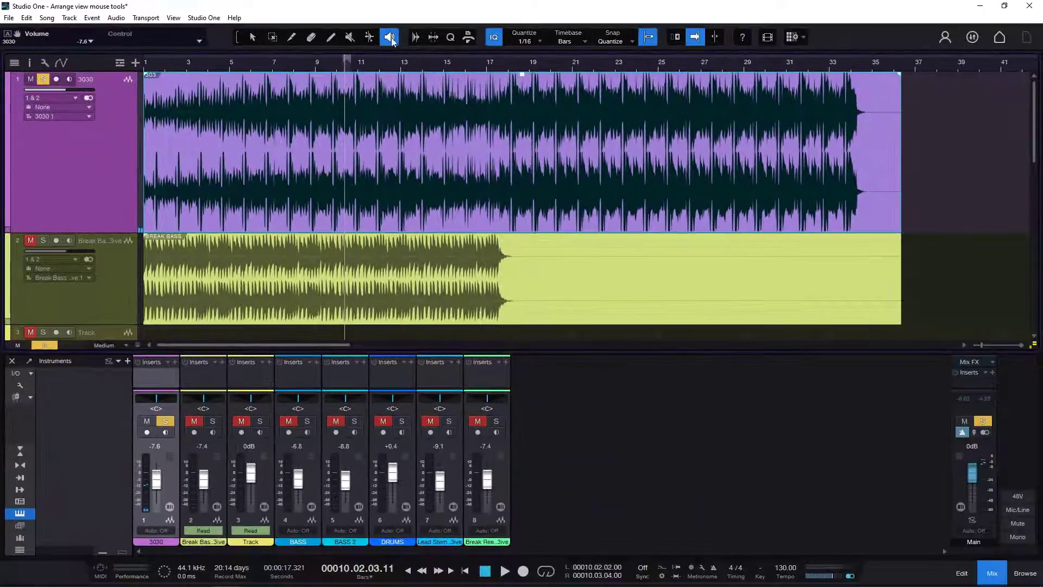
- Extend the loop range's end to 13.03.04.00 and audition the 303 event from about bar 10.3 with the Listen tool
{"action": "left_click_drag", "start_coordinate": [377, 80], "coordinate": [416, 59]}
{"action": "left_click_drag", "start_coordinate": [334, 61], "coordinate": [368, 80]}
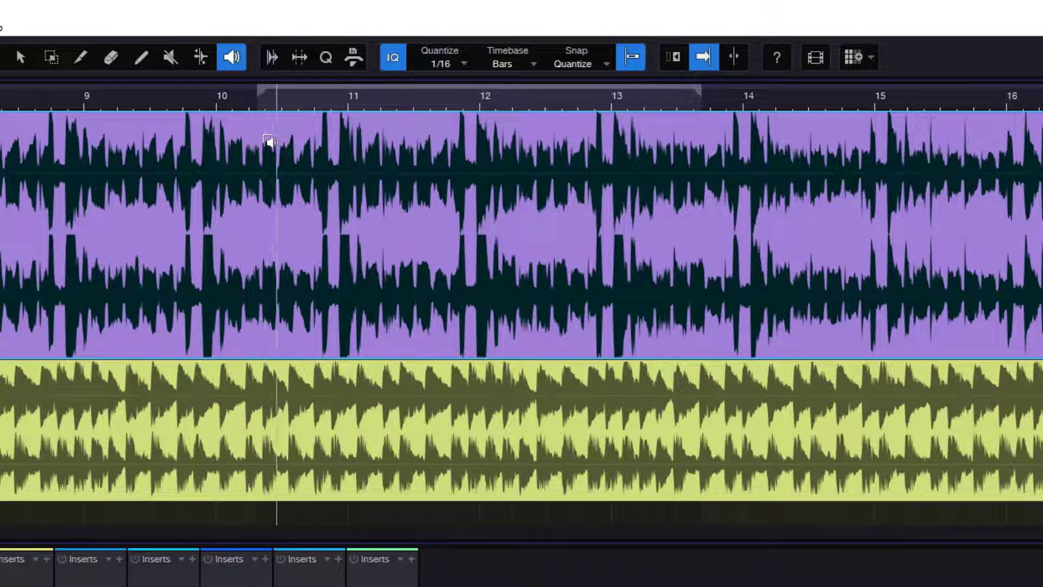
{"action": "left_click", "coordinate": [264, 135]}
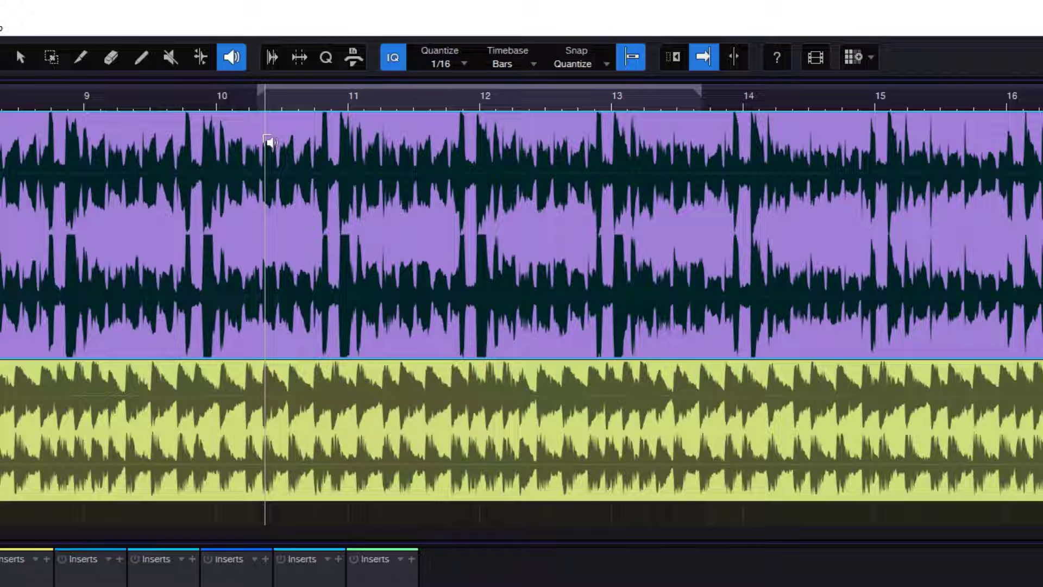
{"action": "left_click", "coordinate": [265, 136]}
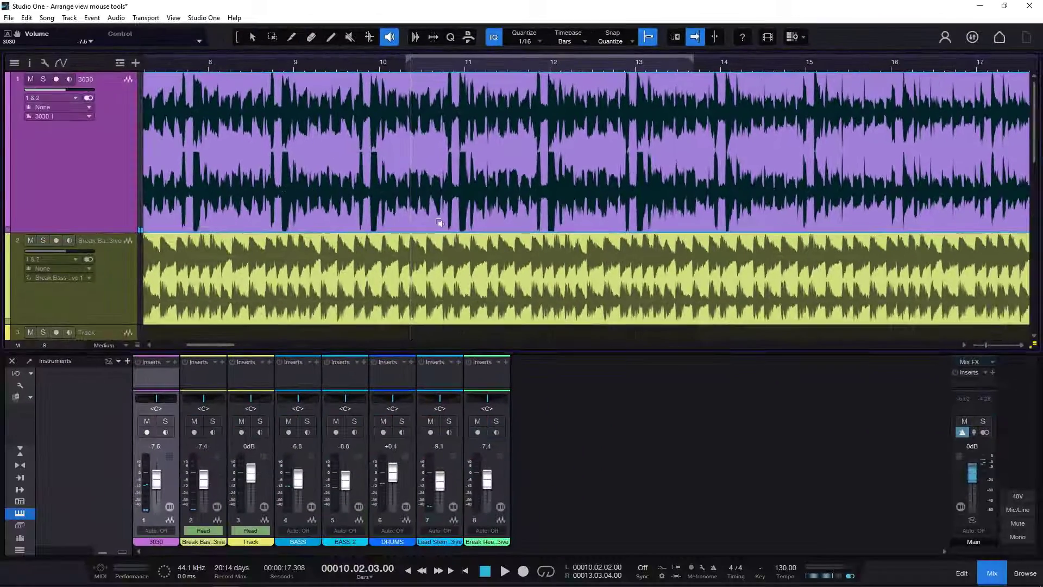
- With all tracks unmuted and unsoloed, audition the 303 event at about bars 10.4 and 10.9 with the Listen tool
{"action": "scroll", "coordinate": [103, 161], "scroll_direction": "down", "scroll_amount": 5}
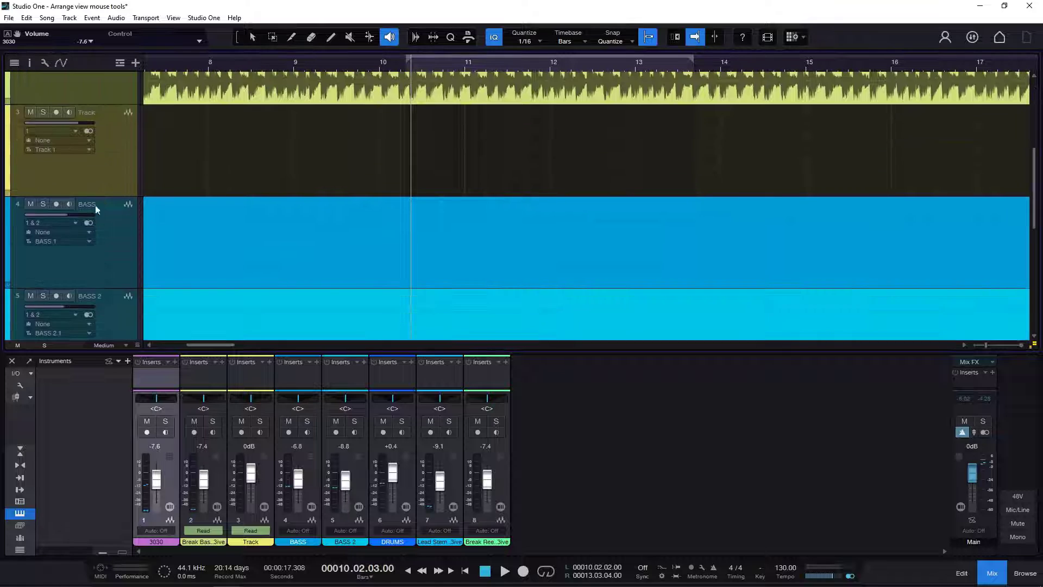
{"action": "scroll", "coordinate": [80, 213], "scroll_direction": "up", "scroll_amount": 5}
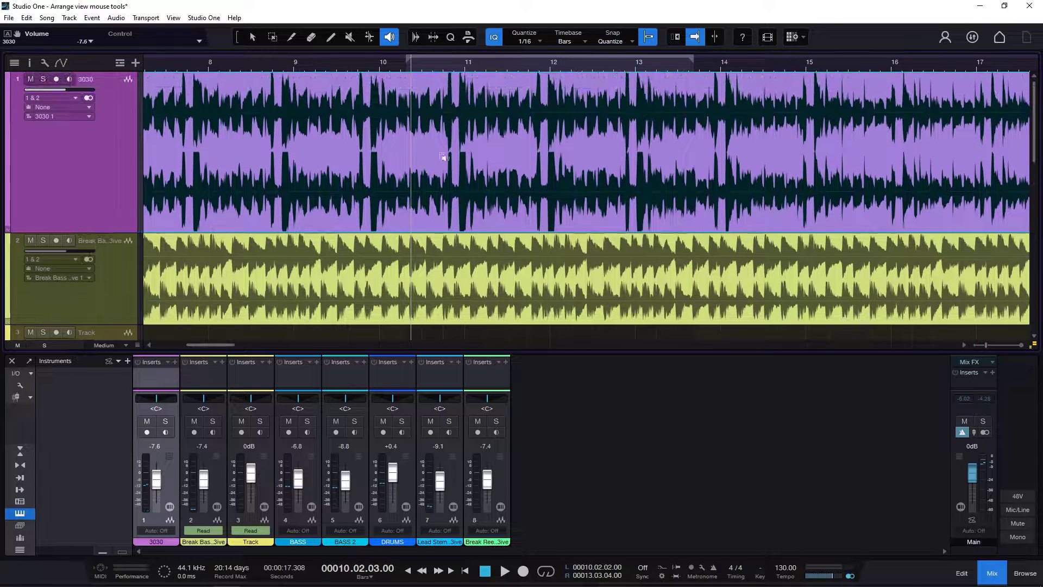
{"action": "left_click", "coordinate": [418, 112]}
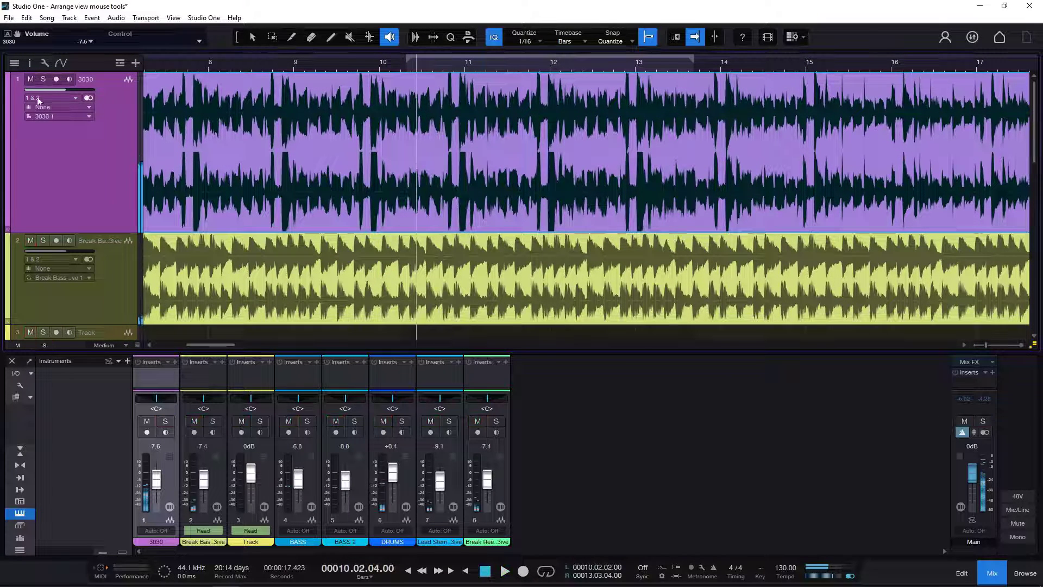
{"action": "left_click", "coordinate": [43, 78]}
{"action": "left_click", "coordinate": [463, 131]}
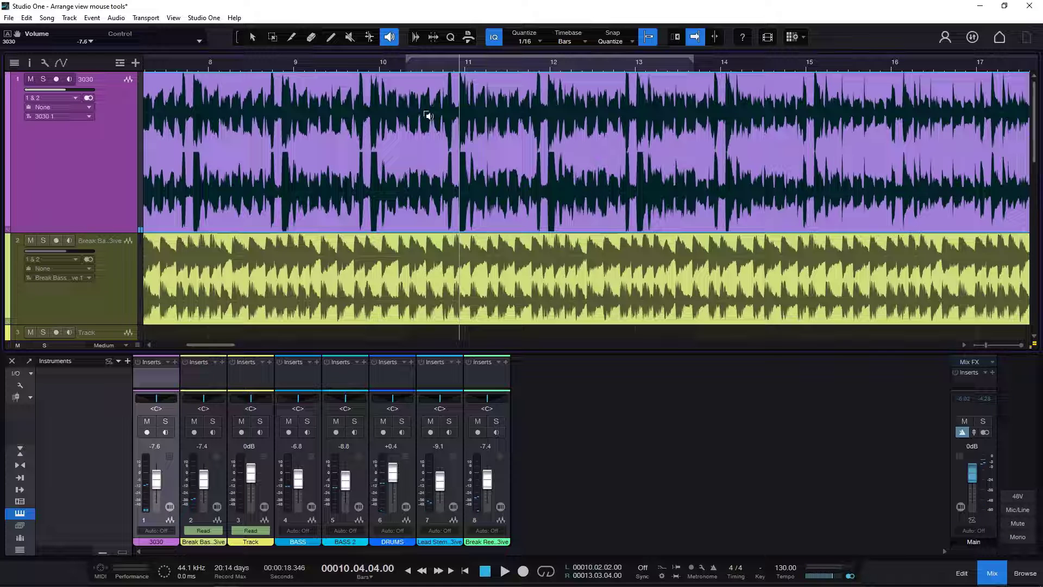
- Audition the 303 event at several spots with the Listen tool, including about bars 31, 10, 13 and 17
{"action": "scroll", "coordinate": [436, 65], "scroll_direction": "down", "scroll_amount": 8}
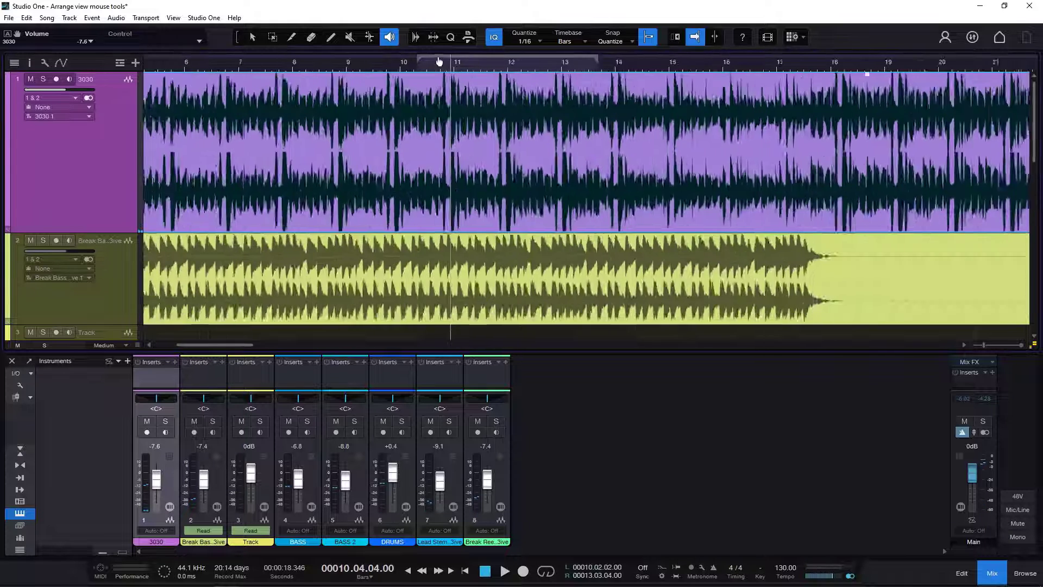
{"action": "left_click", "coordinate": [541, 135]}
{"action": "left_click_drag", "start_coordinate": [544, 138], "coordinate": [621, 110]}
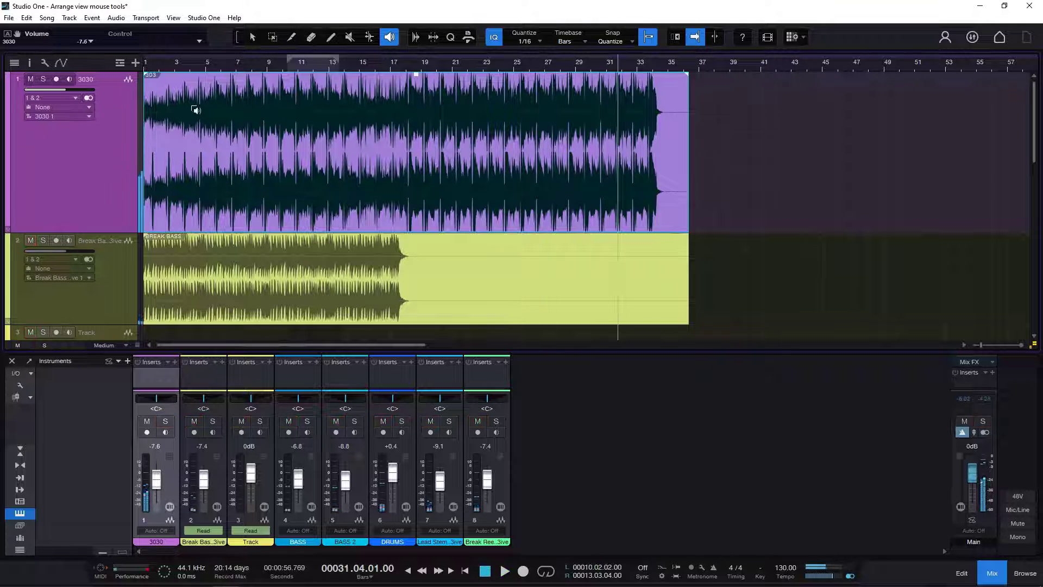
{"action": "left_click", "coordinate": [282, 111]}
{"action": "left_click", "coordinate": [334, 109]}
{"action": "left_click", "coordinate": [396, 107]}
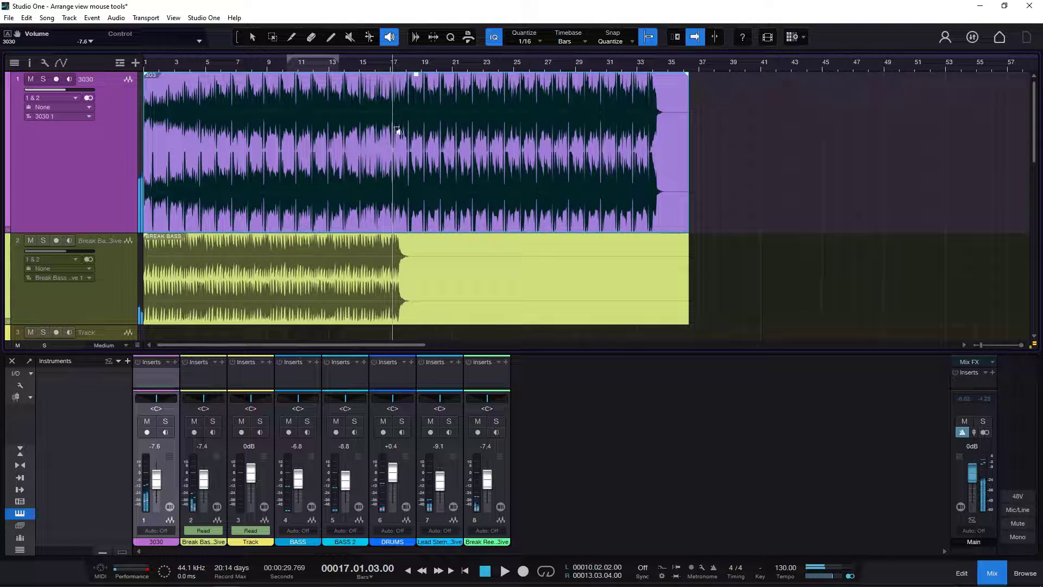